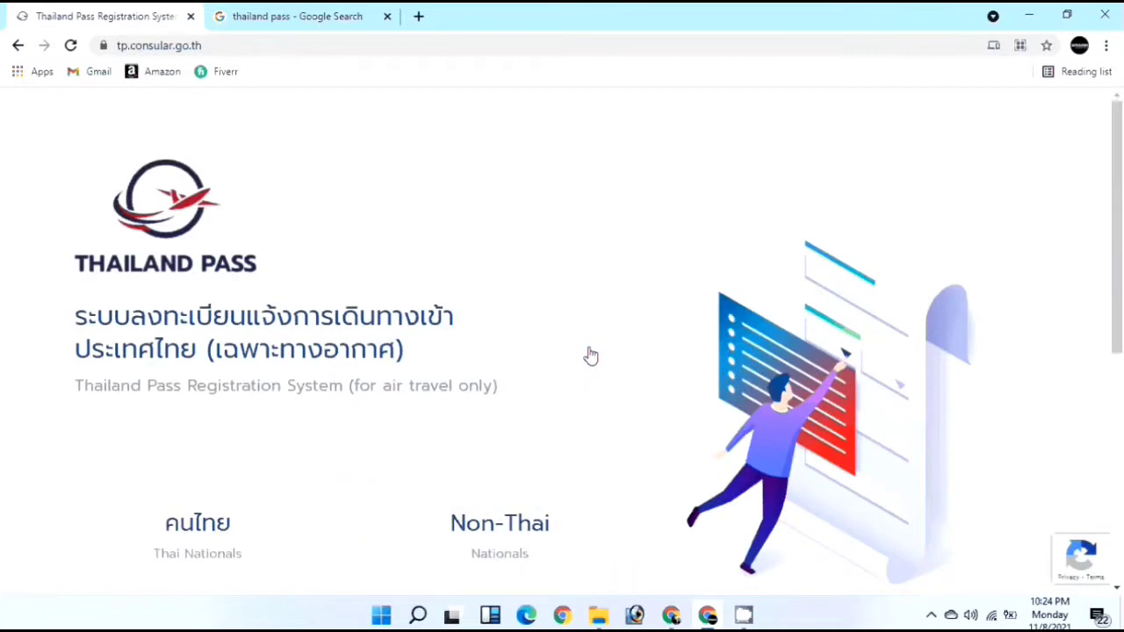
Open the Thailand Pass registration for Non-Thai nationals in the English language.
{"action": "scroll", "coordinate": [590, 356], "scroll_direction": "down", "scroll_amount": 1}
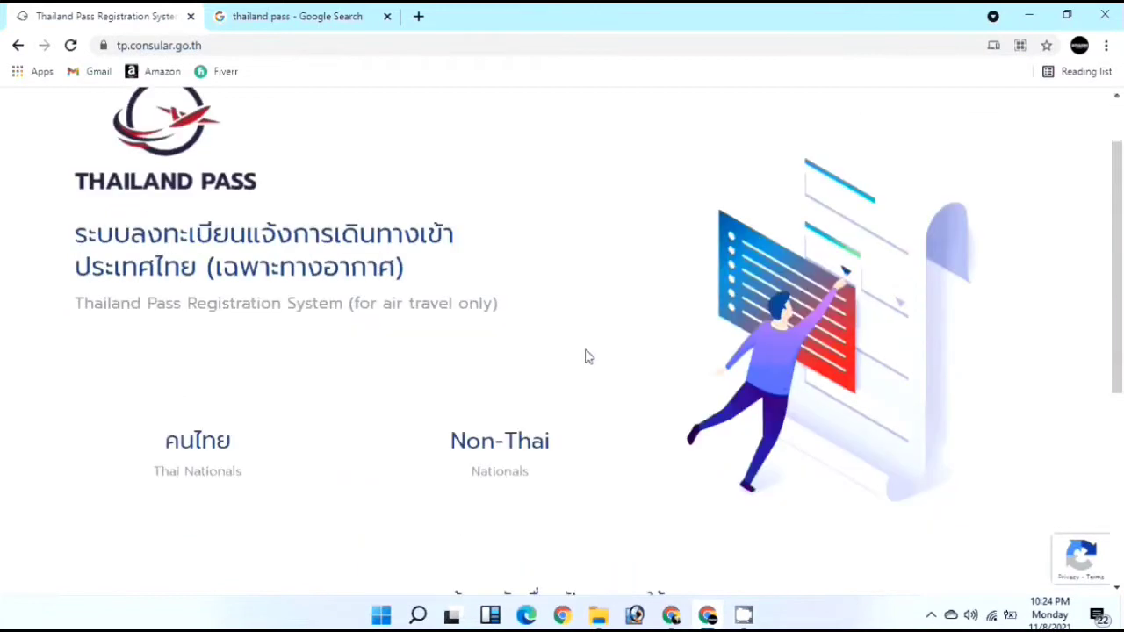
{"action": "left_click", "coordinate": [506, 464]}
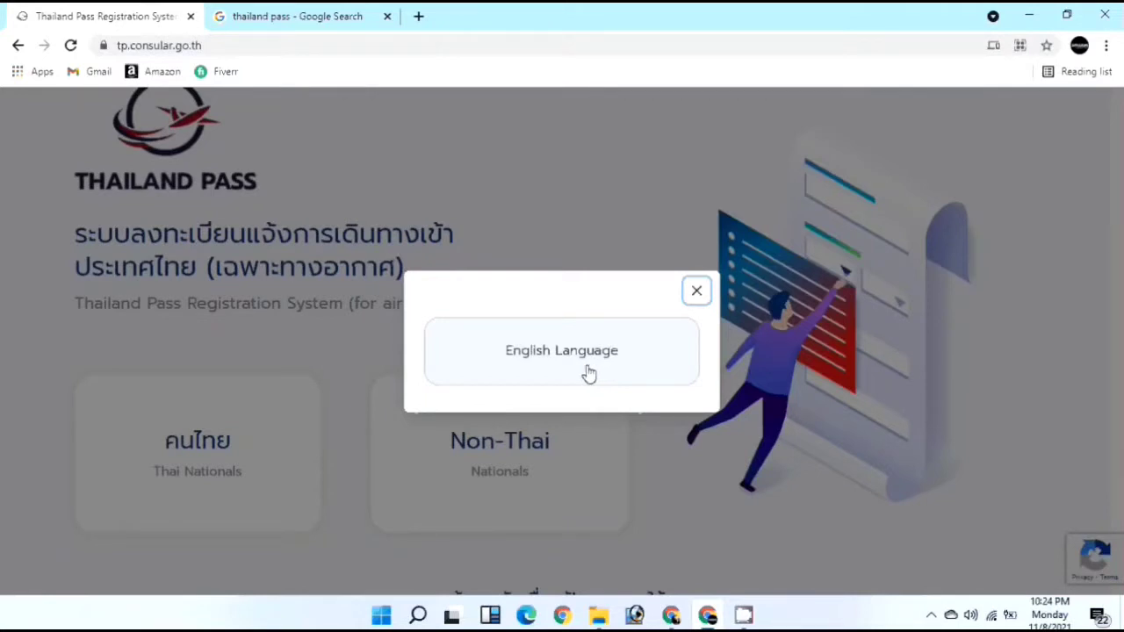
{"action": "left_click", "coordinate": [587, 372]}
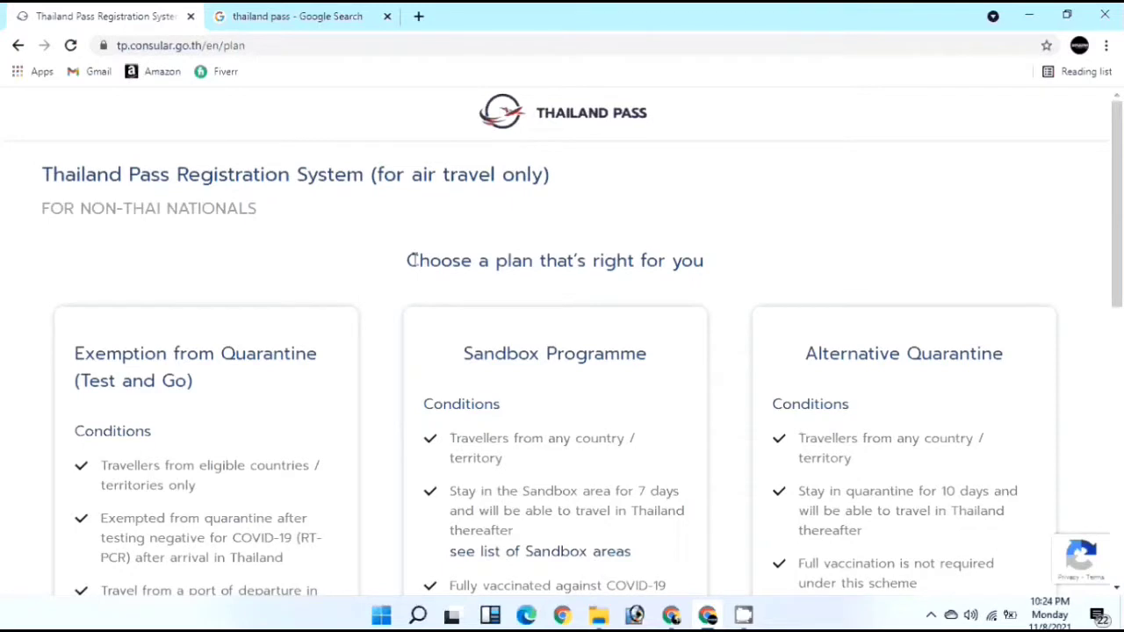
Review the plan selection heading and the plans offered to non-Thai nationals.
{"action": "left_click_drag", "start_coordinate": [411, 260], "coordinate": [499, 260]}
{"action": "left_click", "coordinate": [499, 260]}
{"action": "left_click_drag", "start_coordinate": [407, 260], "coordinate": [703, 260]}
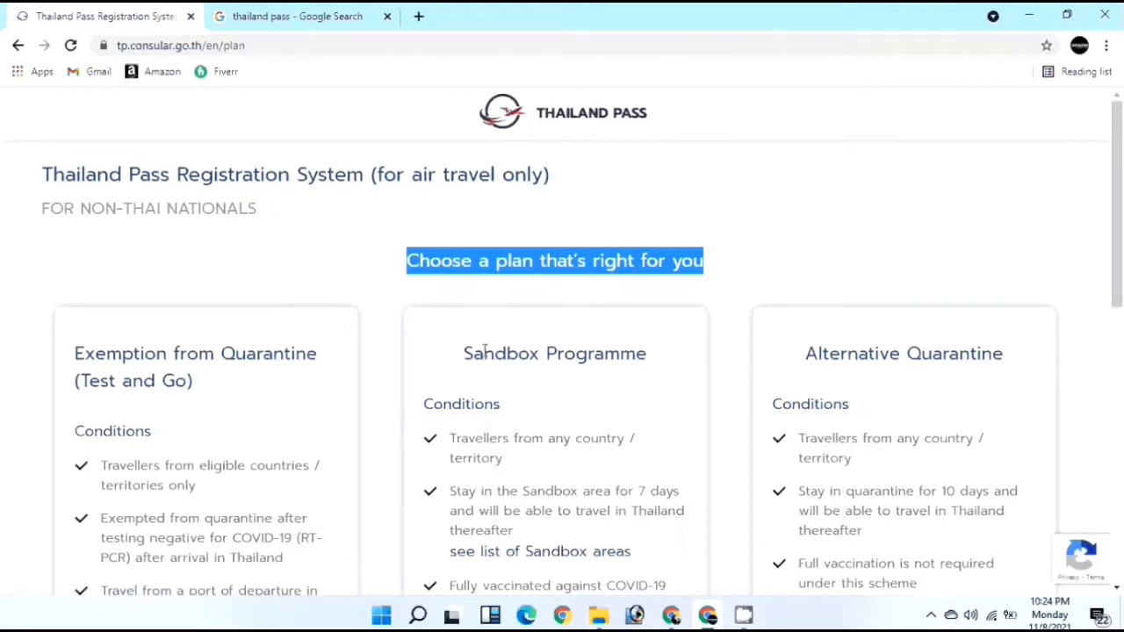
{"action": "left_click", "coordinate": [209, 353]}
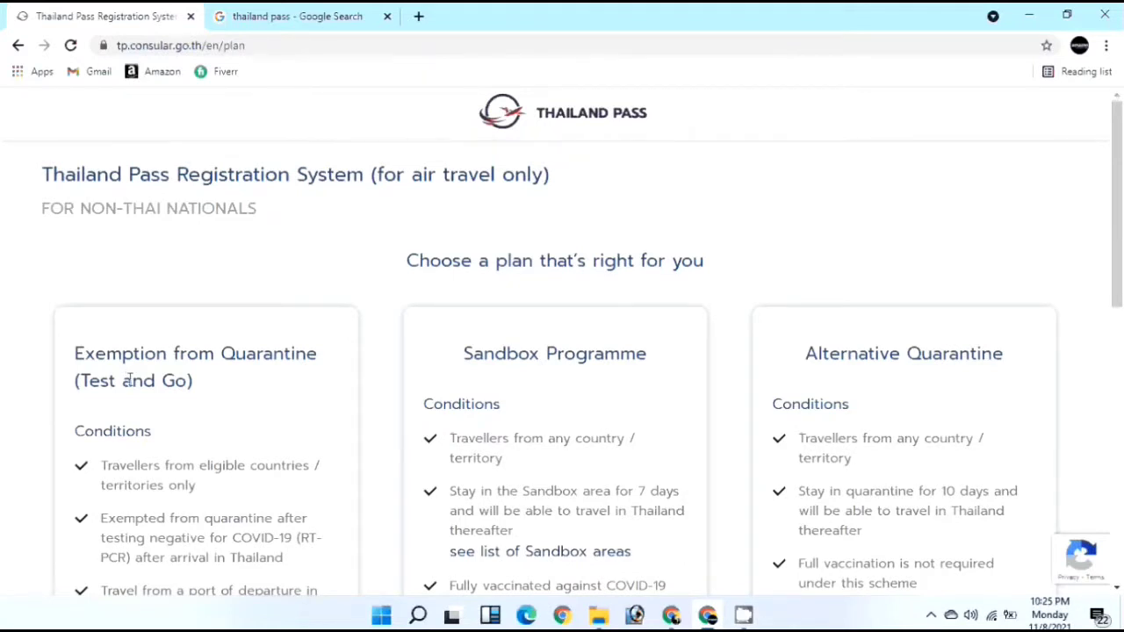
Examine the list of eligible countries and territories for the Exemption from Quarantine (Test and Go) plan, and close it.
{"action": "scroll", "coordinate": [129, 379], "scroll_direction": "down", "scroll_amount": 1}
{"action": "scroll", "coordinate": [132, 380], "scroll_direction": "down", "scroll_amount": 2}
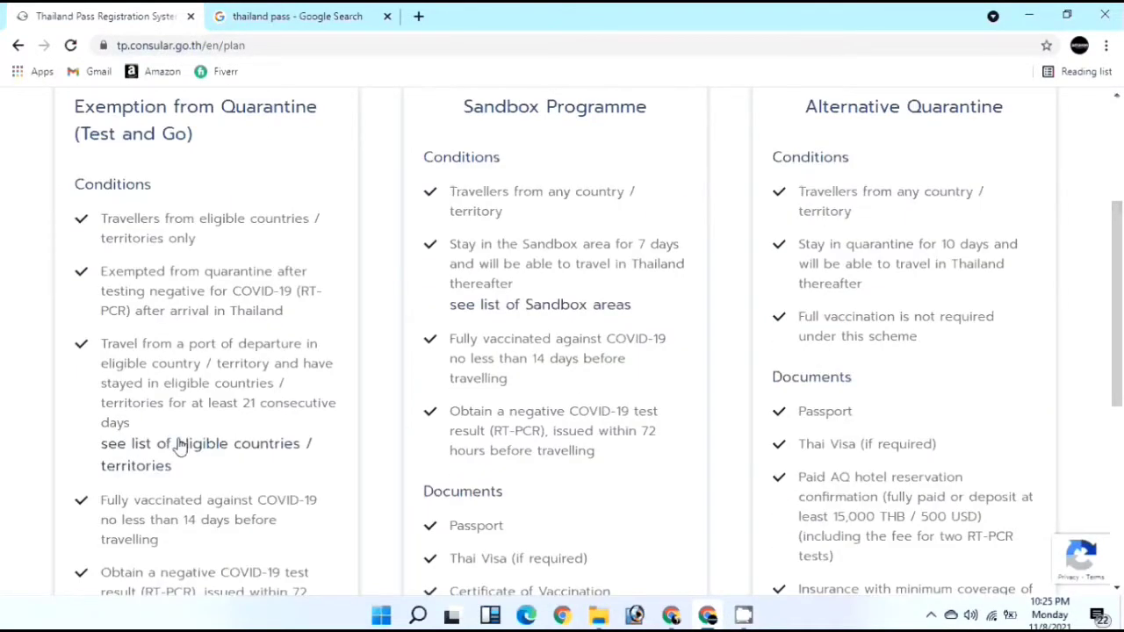
{"action": "left_click", "coordinate": [176, 445]}
{"action": "scroll", "coordinate": [441, 349], "scroll_direction": "down", "scroll_amount": 5}
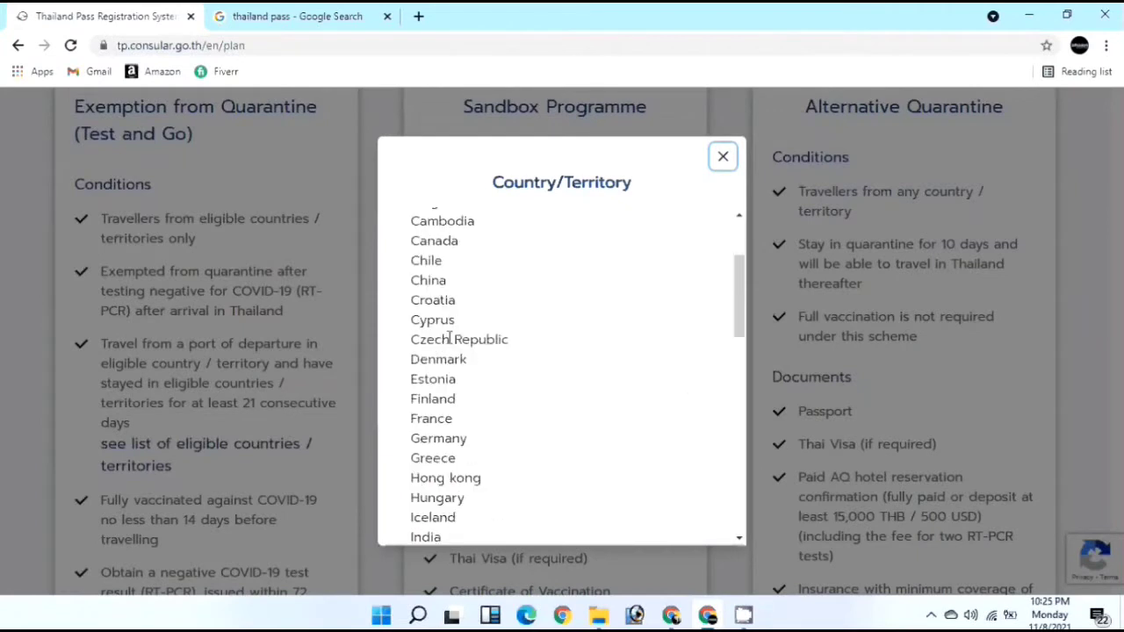
{"action": "scroll", "coordinate": [458, 369], "scroll_direction": "down", "scroll_amount": 3}
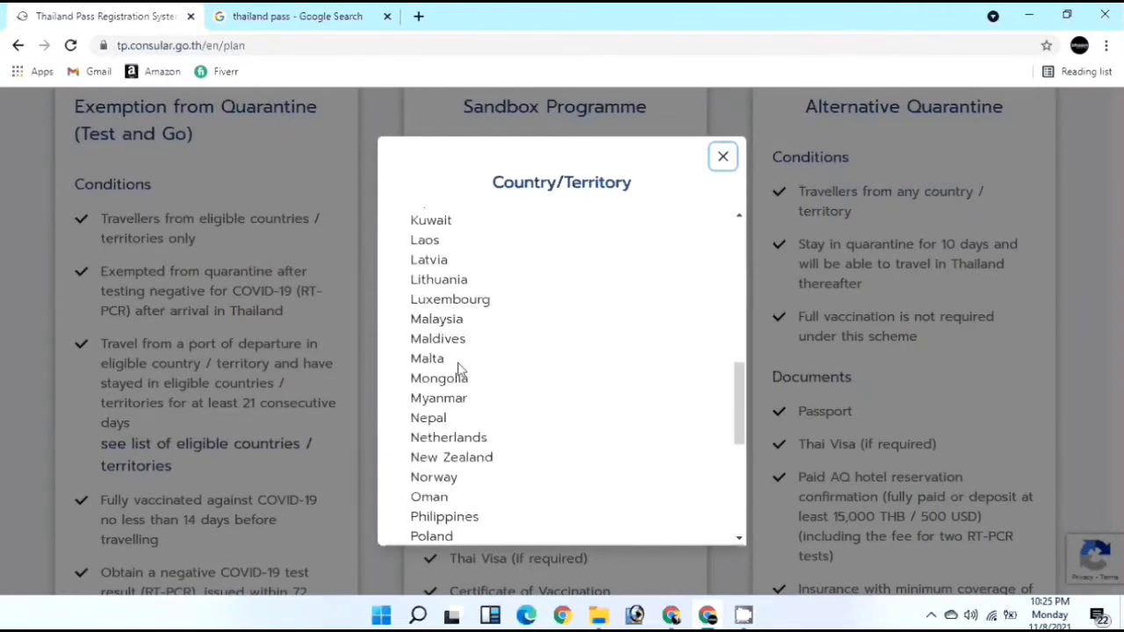
{"action": "scroll", "coordinate": [459, 369], "scroll_direction": "down", "scroll_amount": 3}
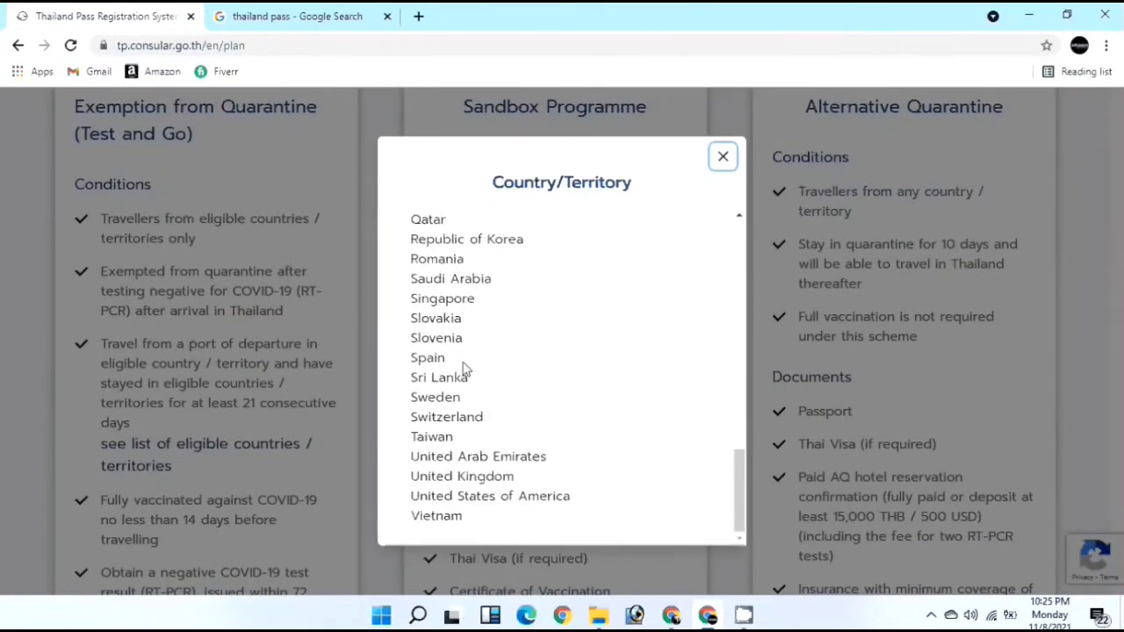
{"action": "left_click", "coordinate": [721, 157]}
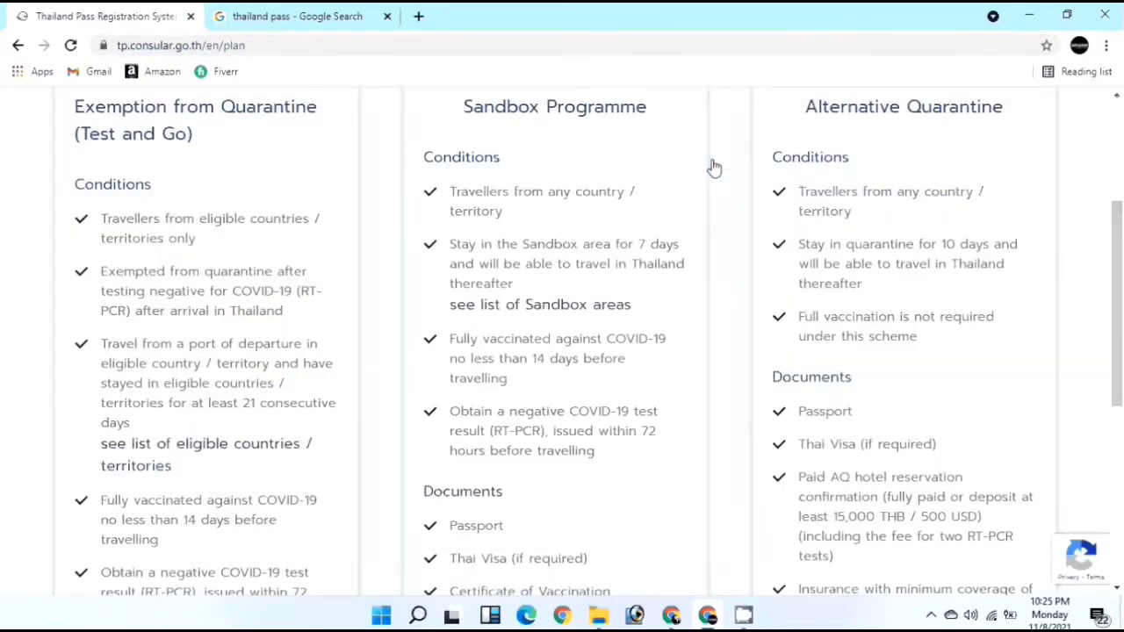
{"action": "left_click", "coordinate": [257, 455]}
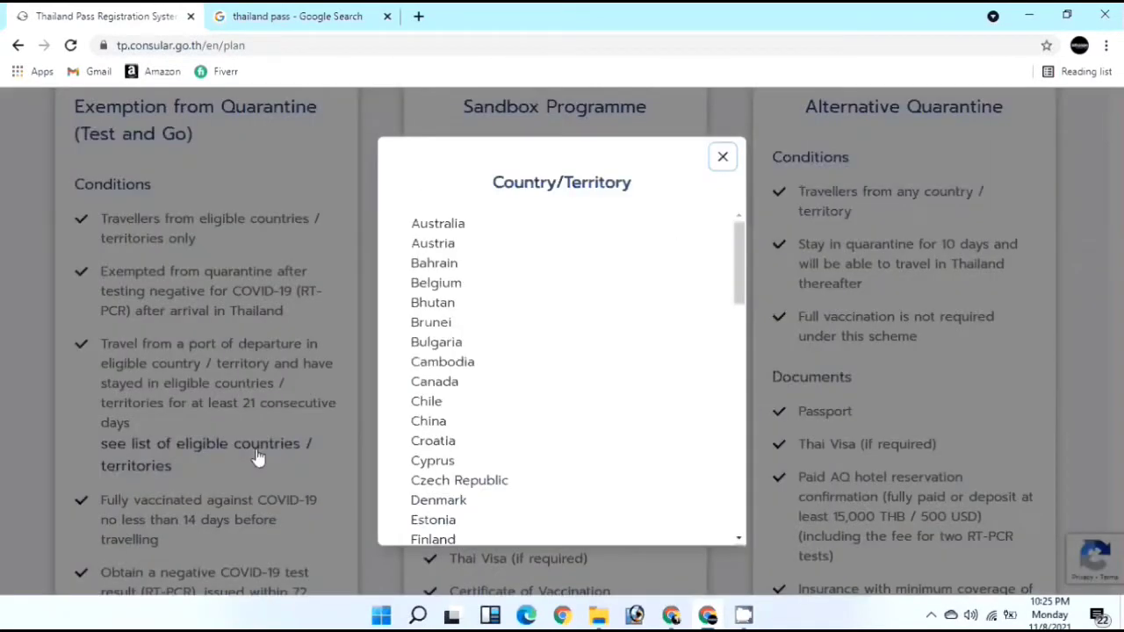
{"action": "left_click_drag", "start_coordinate": [431, 244], "coordinate": [449, 481]}
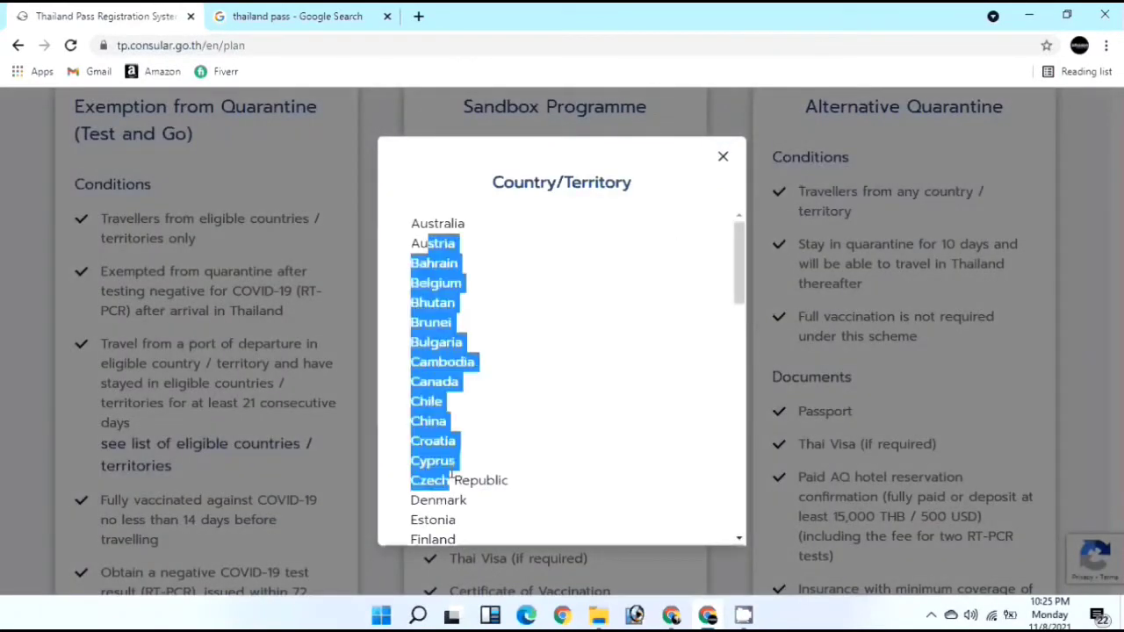
{"action": "left_click", "coordinate": [722, 157]}
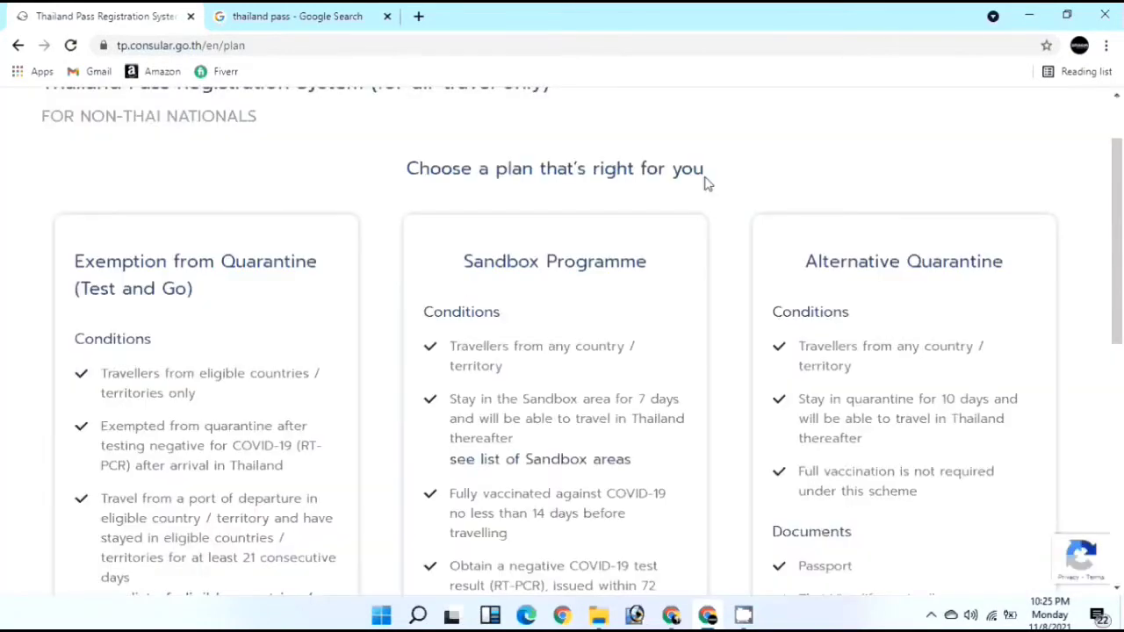
Examine the Sandbox Programme's conditions, including the stay in the Sandbox area and the vaccination requirement.
{"action": "scroll", "coordinate": [707, 184], "scroll_direction": "up", "scroll_amount": 1}
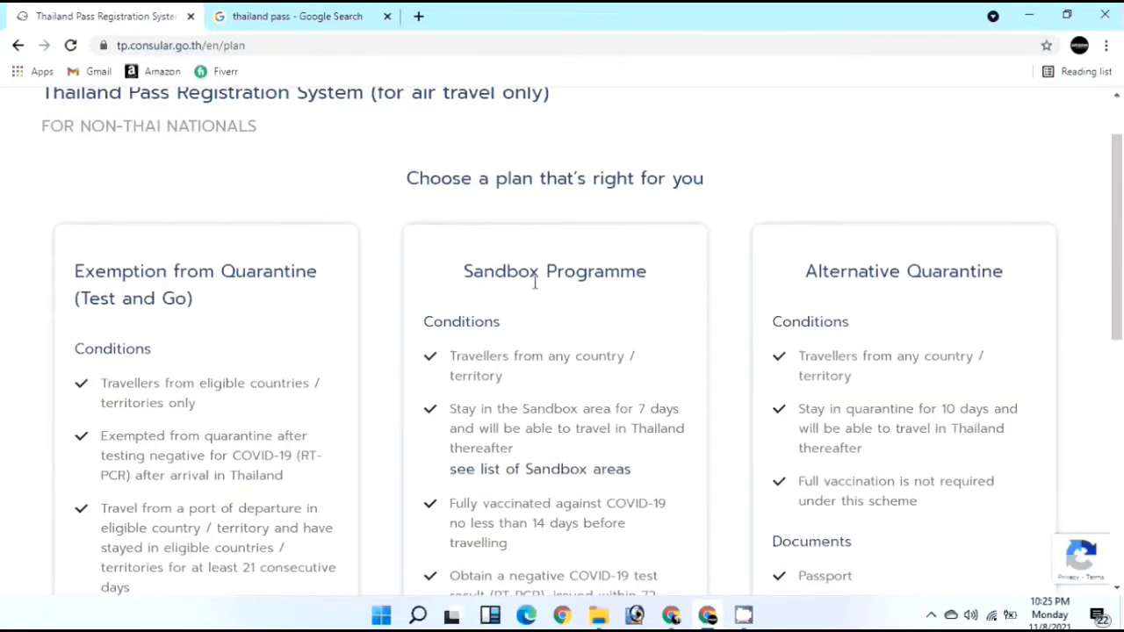
{"action": "triple_click", "coordinate": [530, 282]}
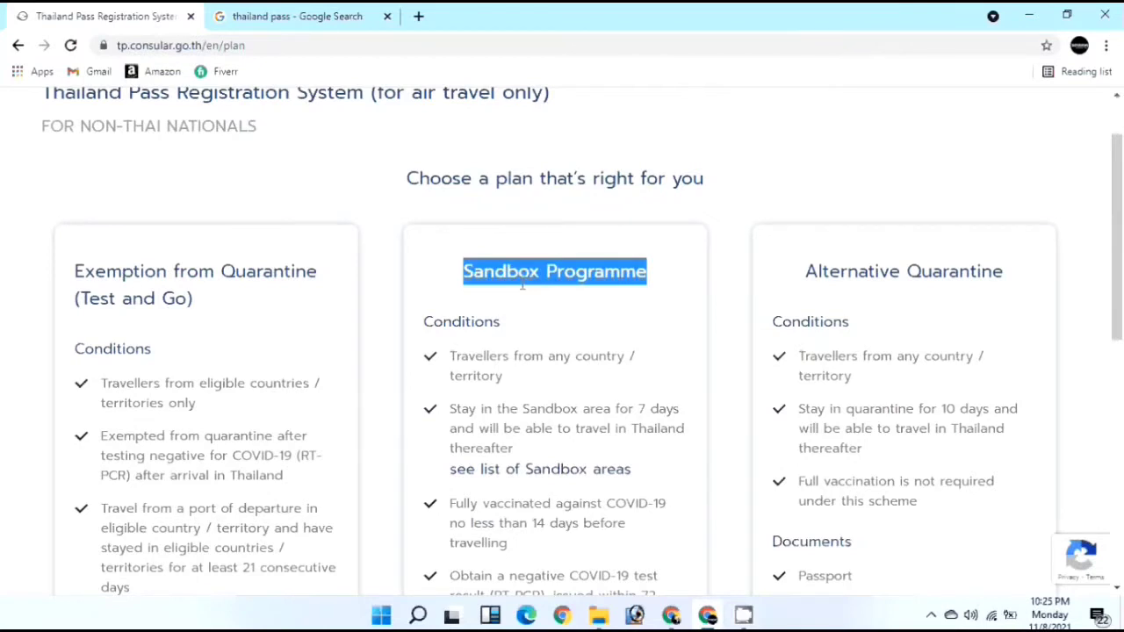
{"action": "scroll", "coordinate": [492, 307], "scroll_direction": "down", "scroll_amount": 1}
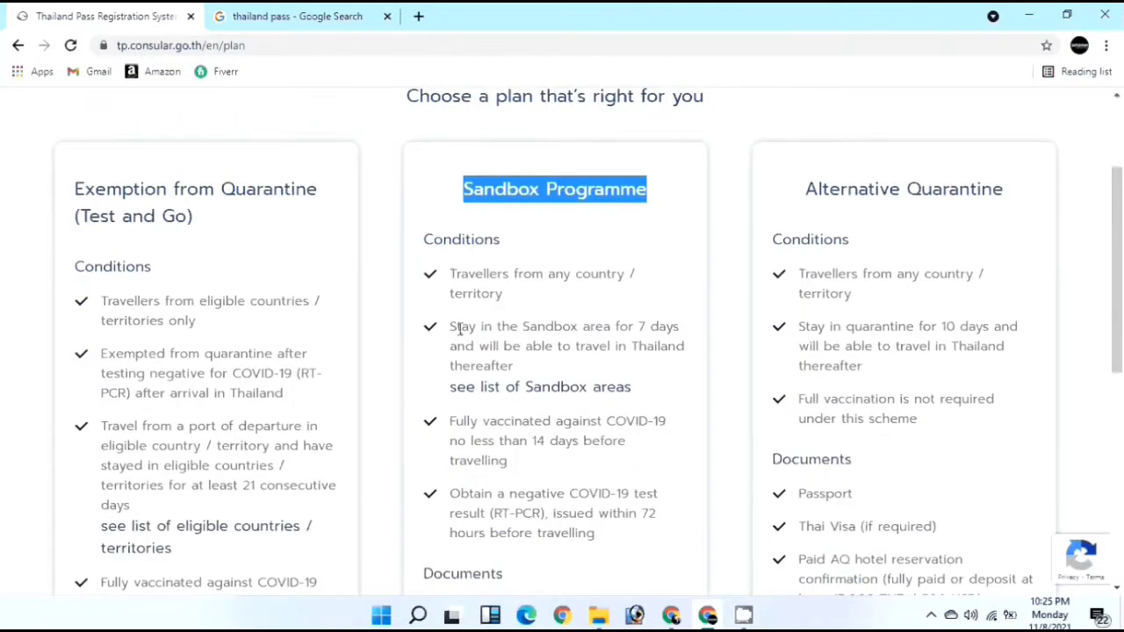
{"action": "left_click", "coordinate": [466, 328]}
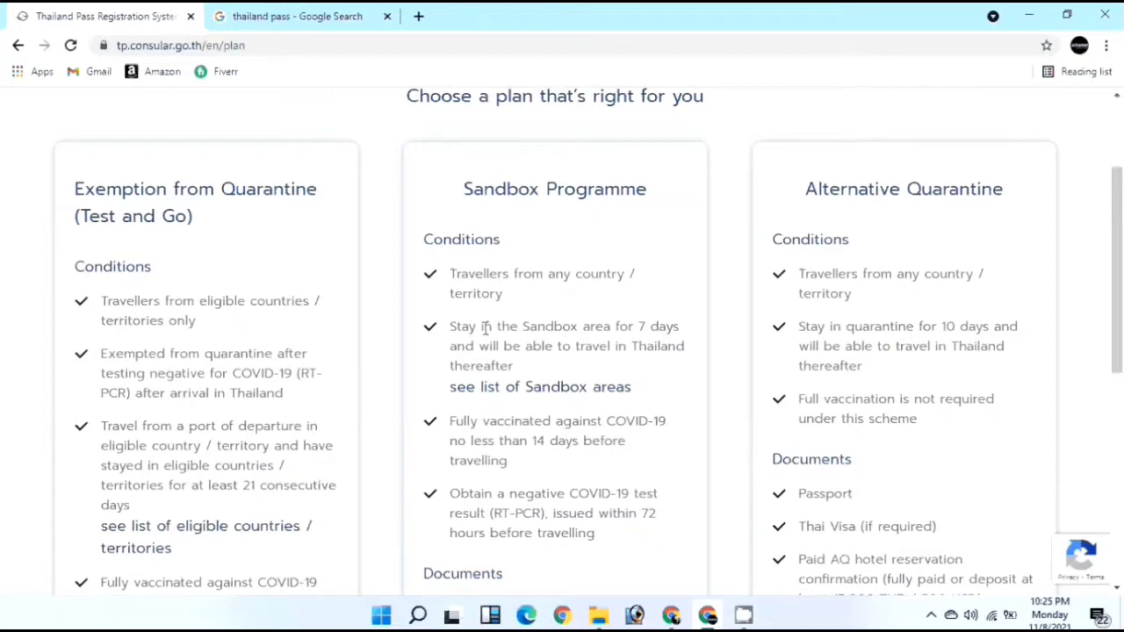
{"action": "scroll", "coordinate": [486, 328], "scroll_direction": "down", "scroll_amount": 1}
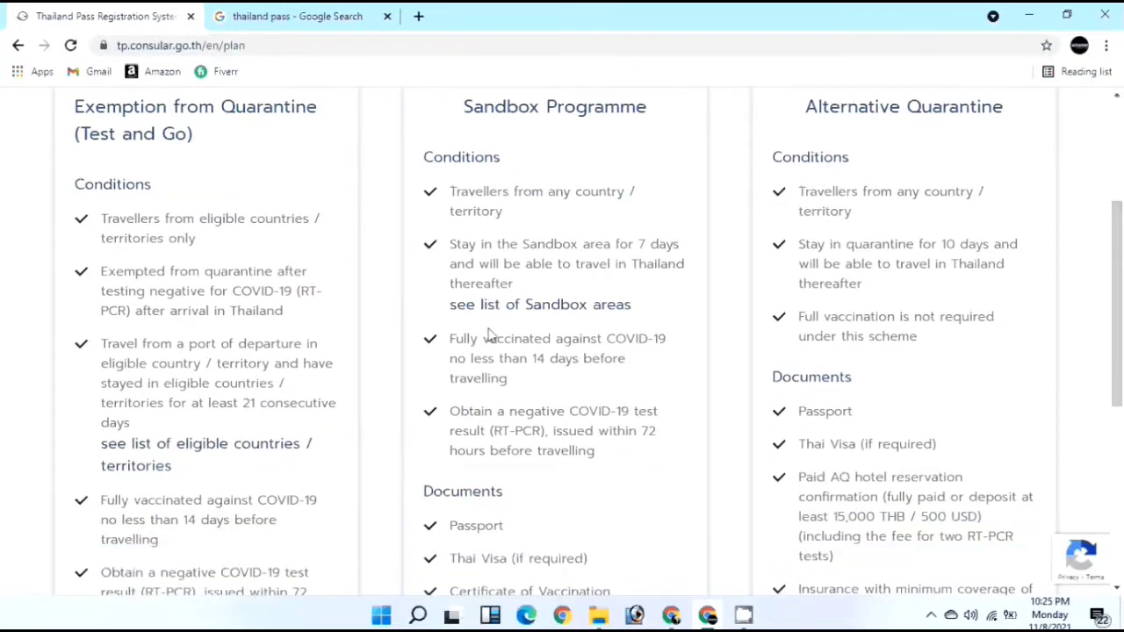
{"action": "scroll", "coordinate": [490, 326], "scroll_direction": "up", "scroll_amount": 1}
{"action": "scroll", "coordinate": [489, 326], "scroll_direction": "down", "scroll_amount": 1}
{"action": "scroll", "coordinate": [496, 339], "scroll_direction": "down", "scroll_amount": 1}
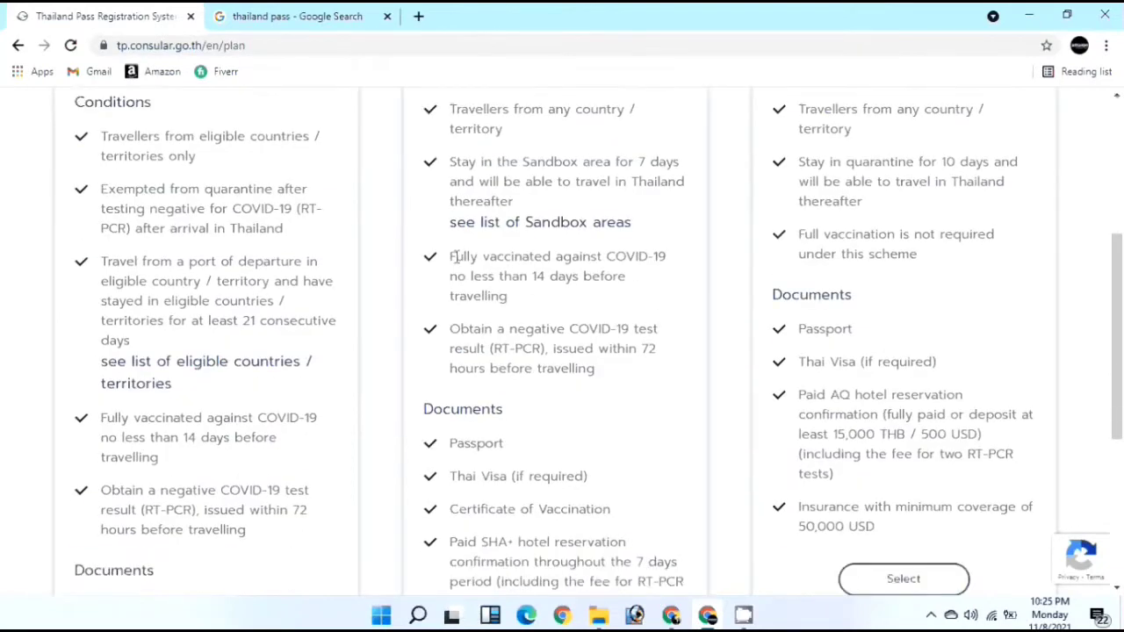
{"action": "left_click_drag", "start_coordinate": [451, 256], "coordinate": [525, 280]}
{"action": "left_click", "coordinate": [529, 284]}
{"action": "scroll", "coordinate": [509, 283], "scroll_direction": "up", "scroll_amount": 1}
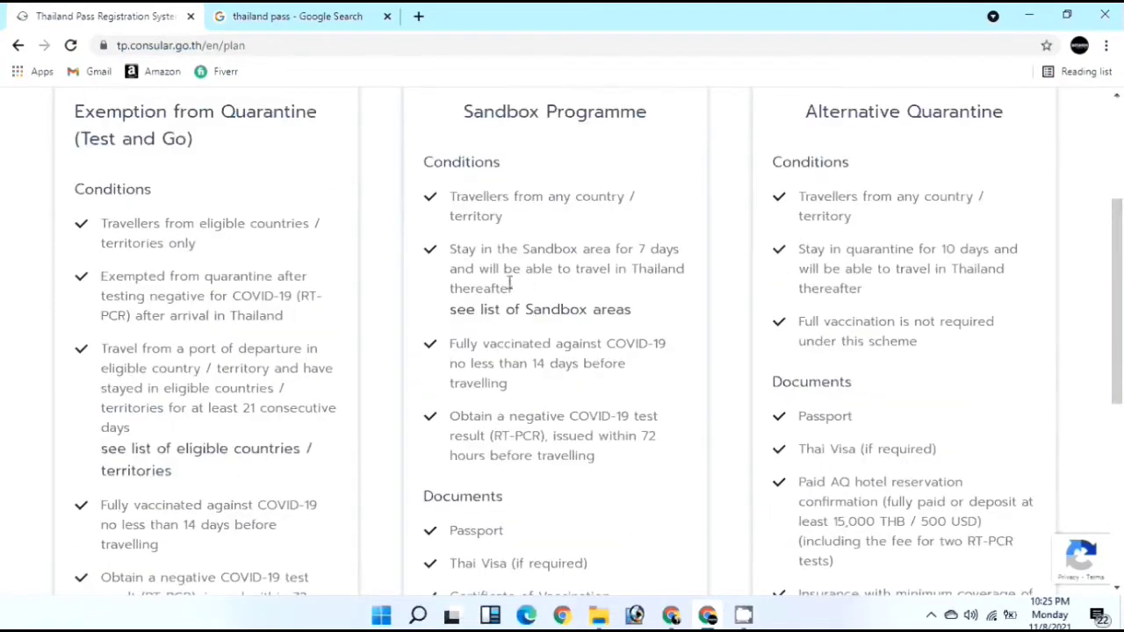
{"action": "scroll", "coordinate": [509, 283], "scroll_direction": "up", "scroll_amount": 1}
{"action": "scroll", "coordinate": [510, 283], "scroll_direction": "up", "scroll_amount": 1}
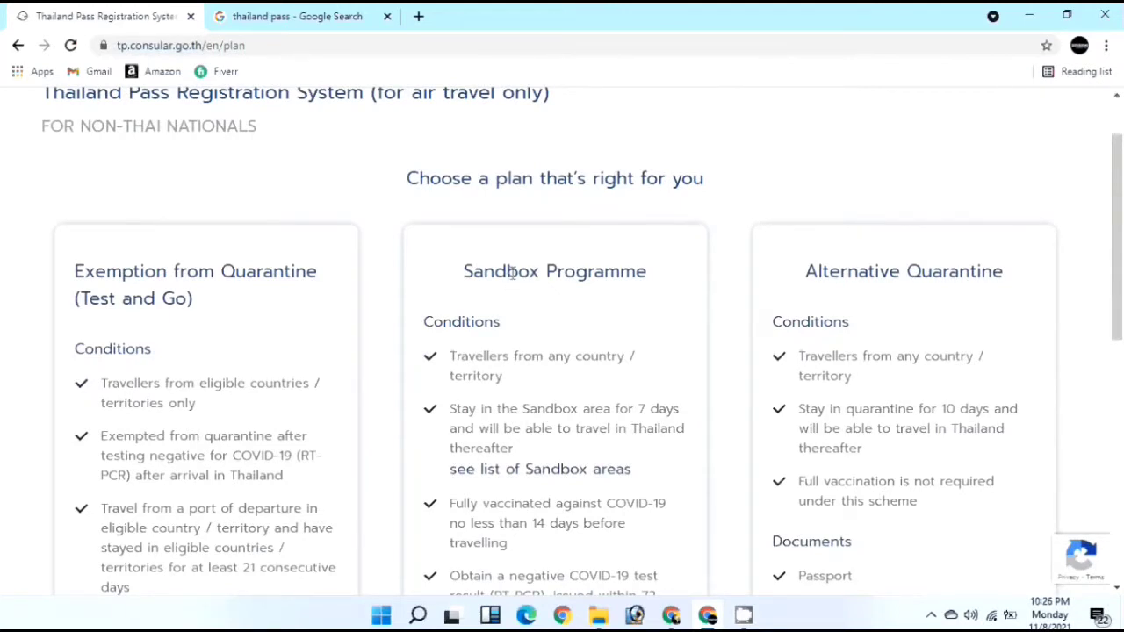
{"action": "scroll", "coordinate": [571, 375], "scroll_direction": "down", "scroll_amount": 1}
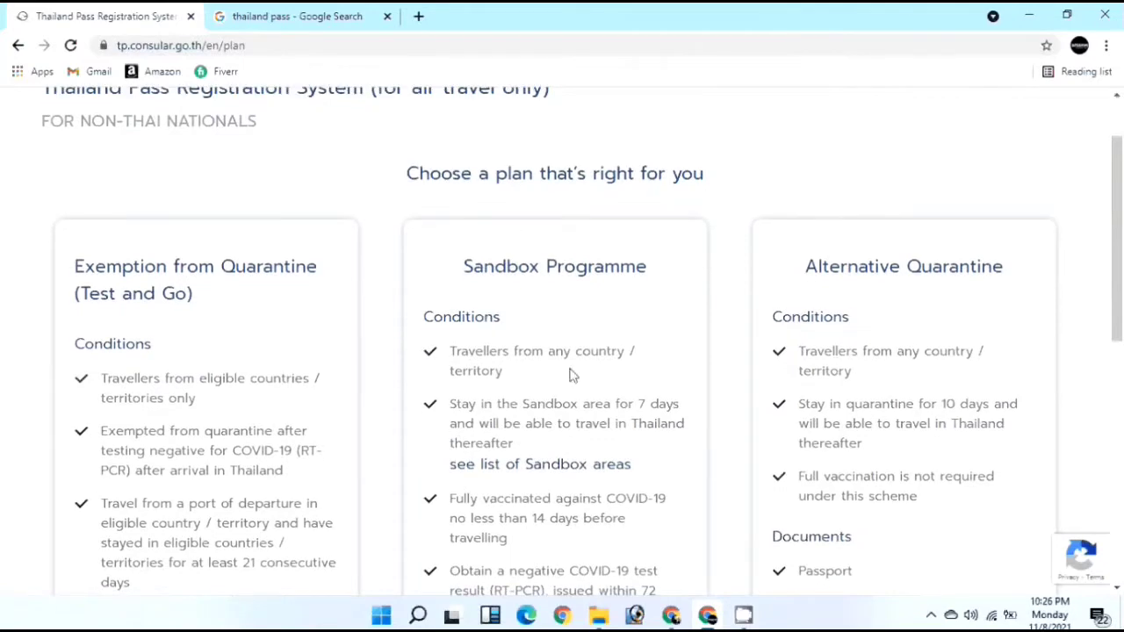
{"action": "scroll", "coordinate": [562, 395], "scroll_direction": "down", "scroll_amount": 1}
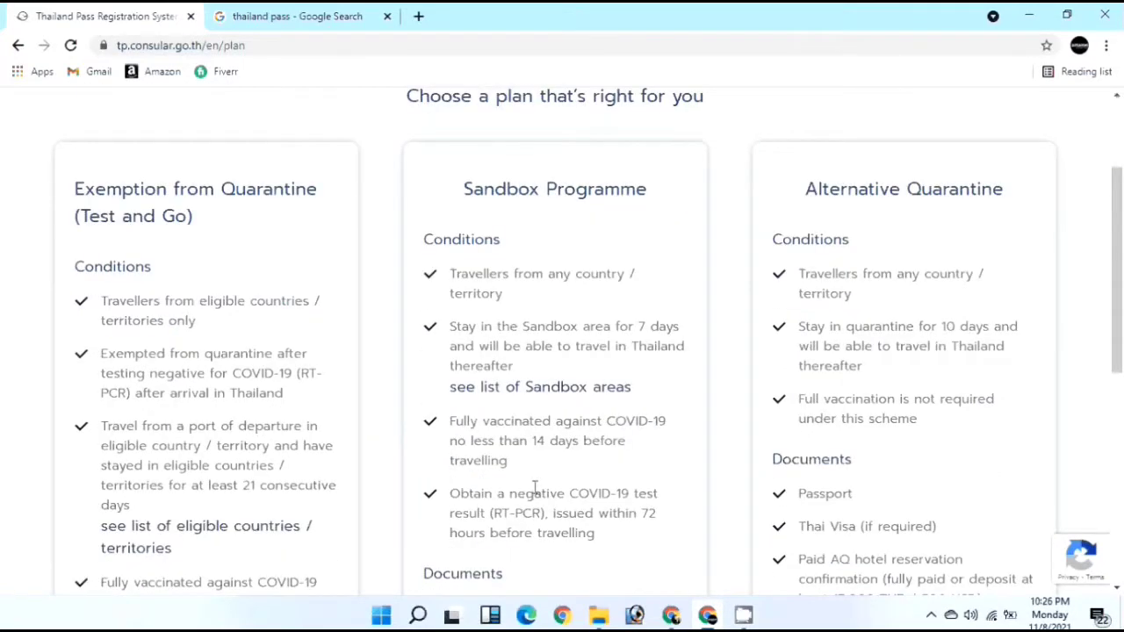
{"action": "double_click", "coordinate": [564, 440]}
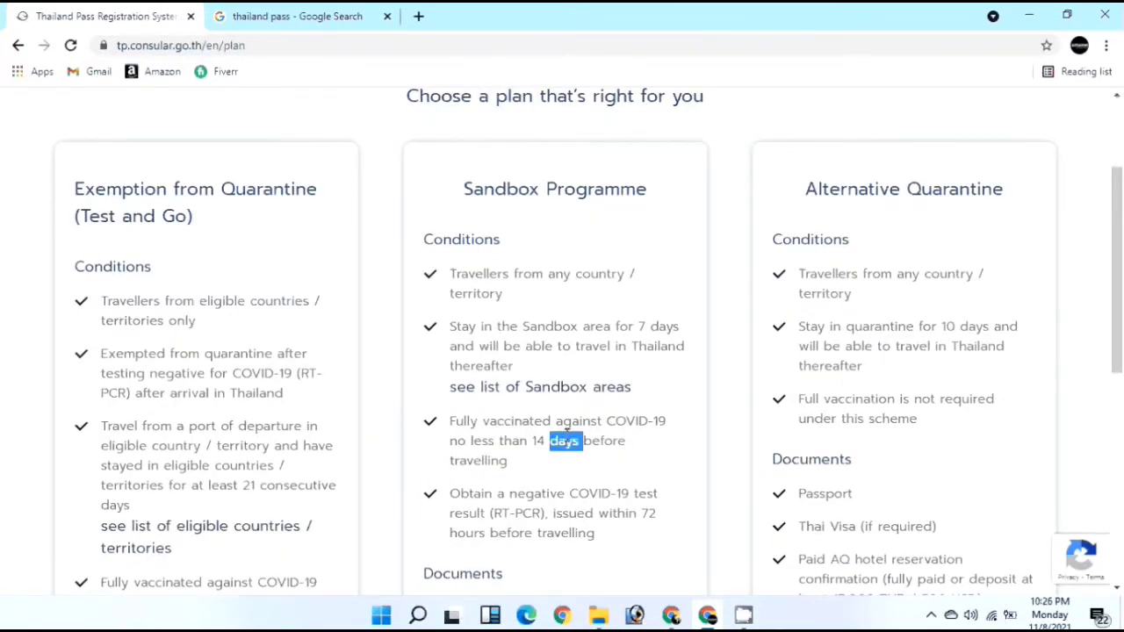
Compare the required documents of the three plans, including the Alternative Quarantine hotel reservation requirement.
{"action": "left_click", "coordinate": [858, 193]}
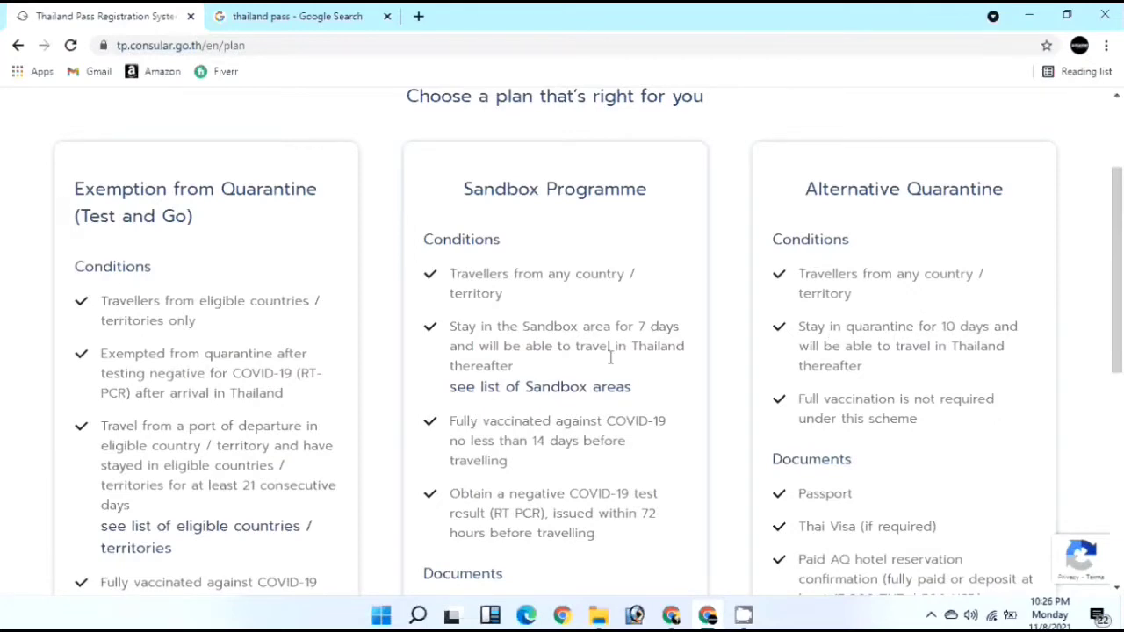
{"action": "scroll", "coordinate": [640, 449], "scroll_direction": "down", "scroll_amount": 3}
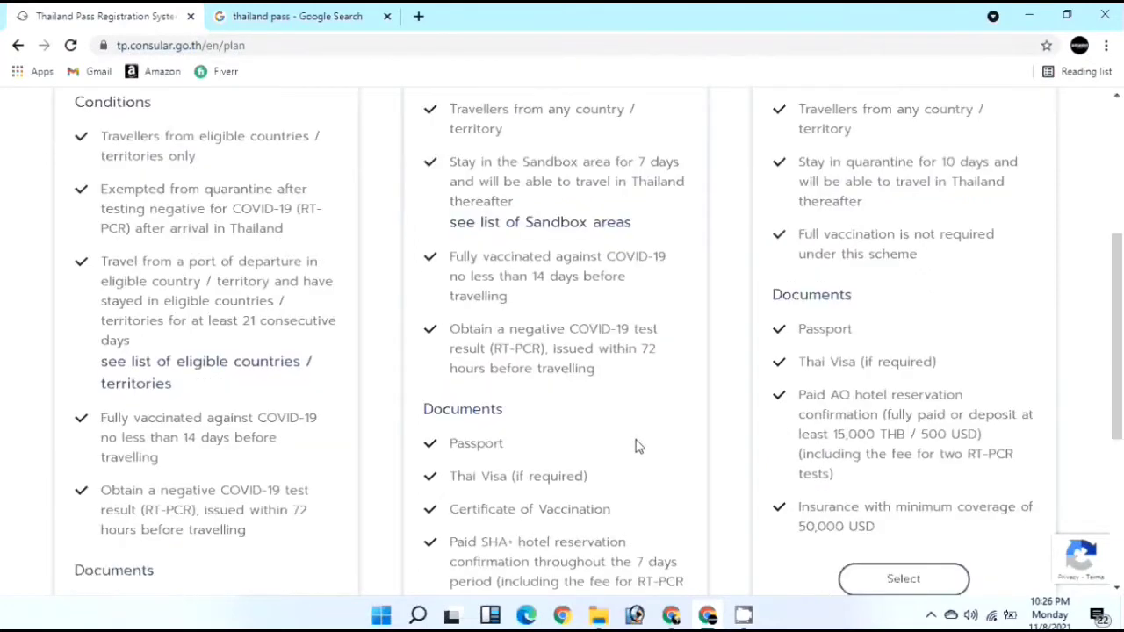
{"action": "scroll", "coordinate": [636, 445], "scroll_direction": "down", "scroll_amount": 1}
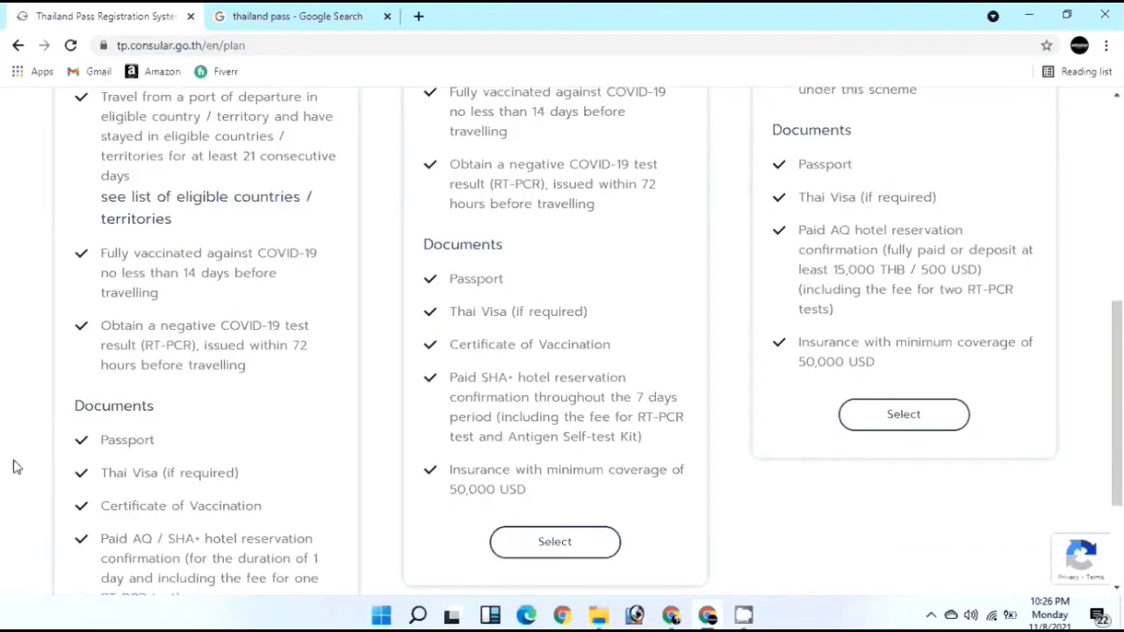
{"action": "scroll", "coordinate": [102, 491], "scroll_direction": "down", "scroll_amount": 1}
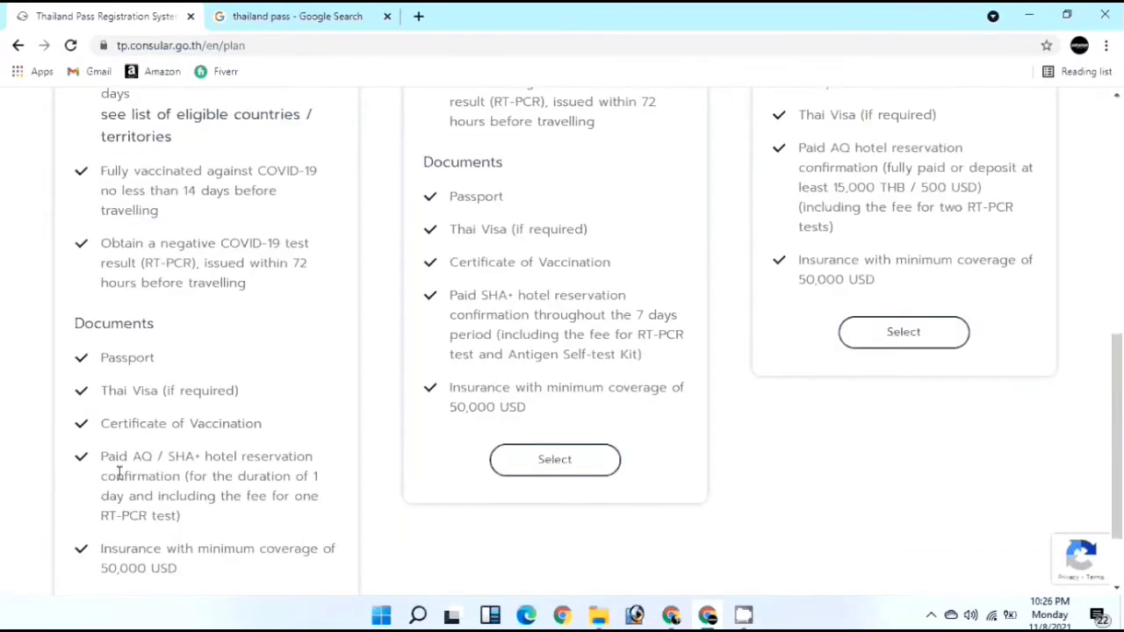
{"action": "scroll", "coordinate": [781, 255], "scroll_direction": "up", "scroll_amount": 1}
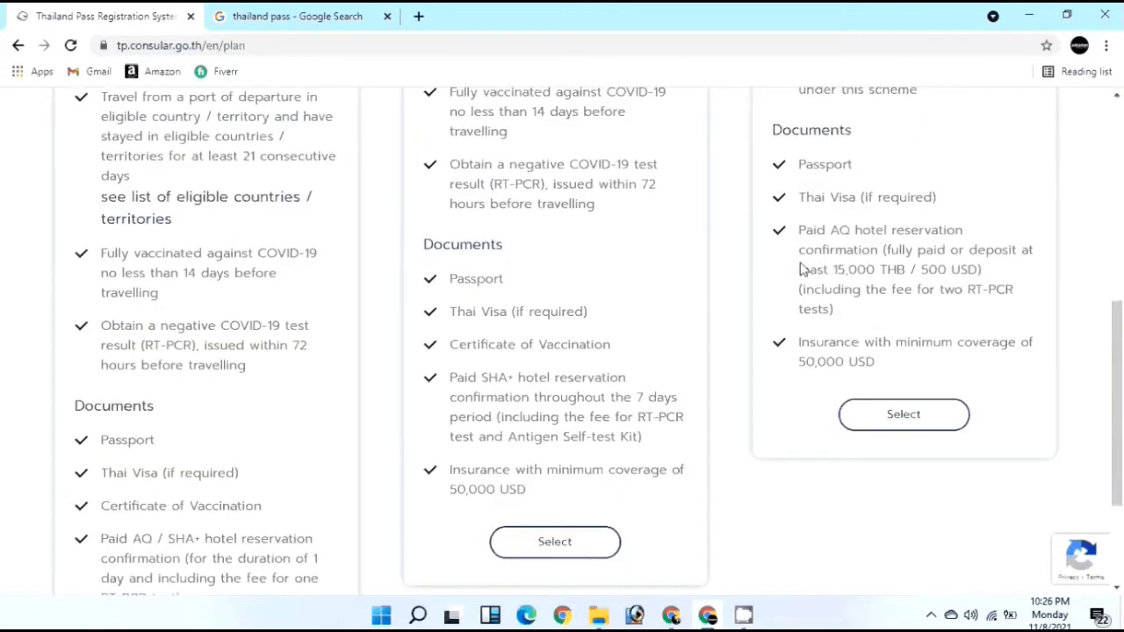
{"action": "left_click_drag", "start_coordinate": [805, 250], "coordinate": [857, 269]}
{"action": "left_click", "coordinate": [457, 305]}
{"action": "scroll", "coordinate": [432, 298], "scroll_direction": "up", "scroll_amount": 1}
{"action": "scroll", "coordinate": [431, 298], "scroll_direction": "up", "scroll_amount": 1}
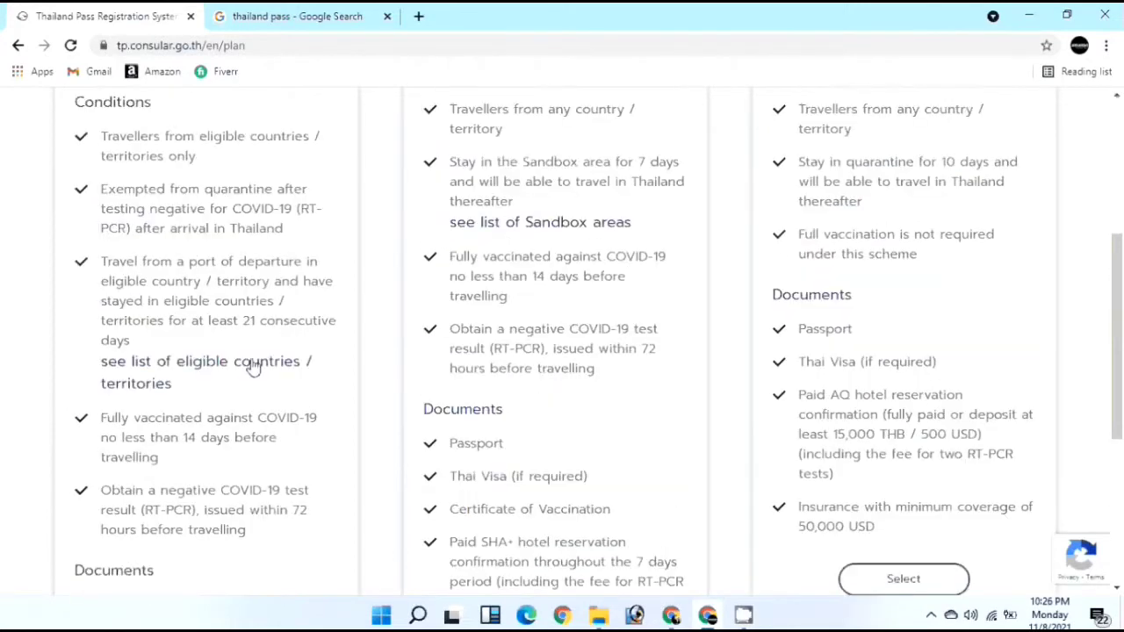
Check the Test and Go plan's list of eligible countries and territories again, and close it.
{"action": "left_click", "coordinate": [251, 367]}
{"action": "scroll", "coordinate": [454, 372], "scroll_direction": "down", "scroll_amount": 4}
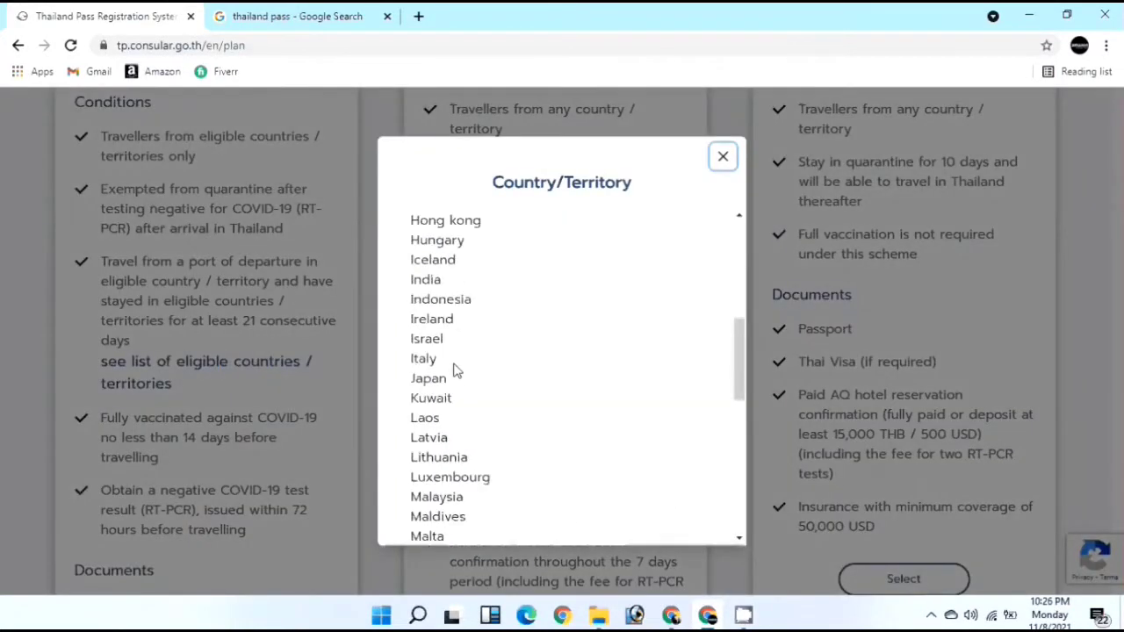
{"action": "scroll", "coordinate": [455, 372], "scroll_direction": "down", "scroll_amount": 2}
{"action": "left_click", "coordinate": [21, 430]}
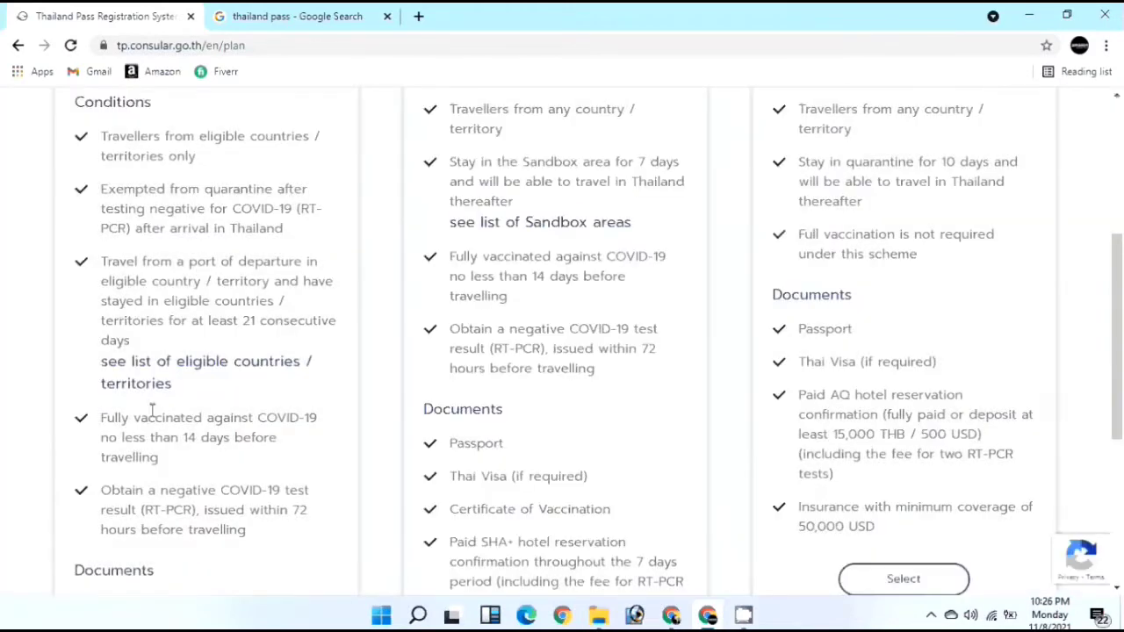
Examine the Sandbox Programme's required documents, including the passport, Thai visa and certificate of vaccination.
{"action": "scroll", "coordinate": [263, 421], "scroll_direction": "down", "scroll_amount": 1}
{"action": "scroll", "coordinate": [383, 430], "scroll_direction": "up", "scroll_amount": 3}
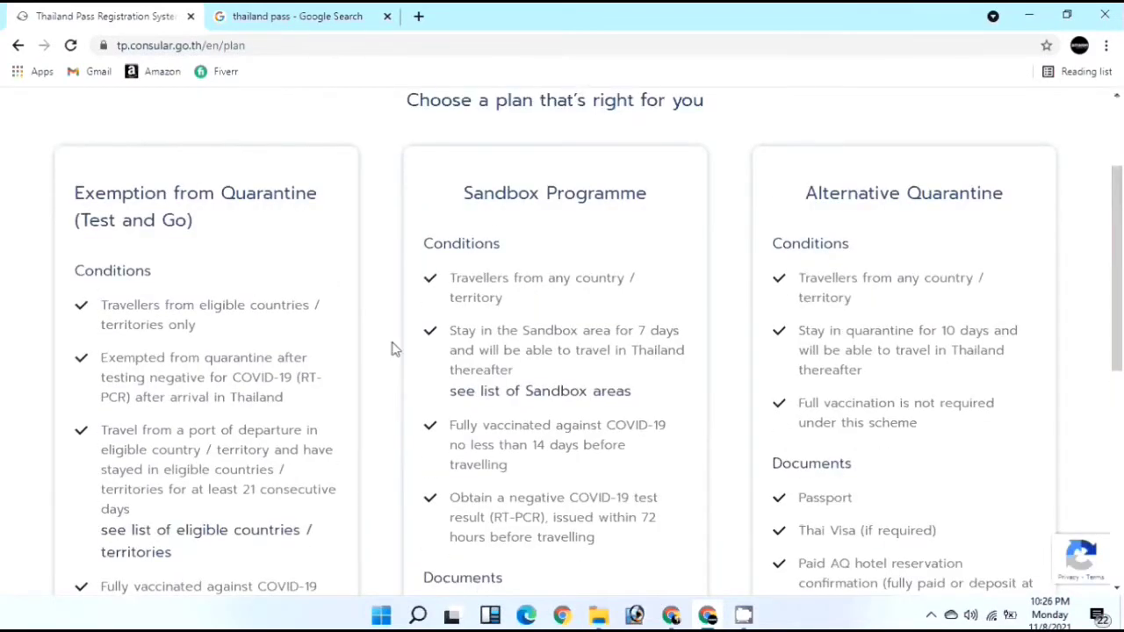
{"action": "scroll", "coordinate": [429, 369], "scroll_direction": "down", "scroll_amount": 4}
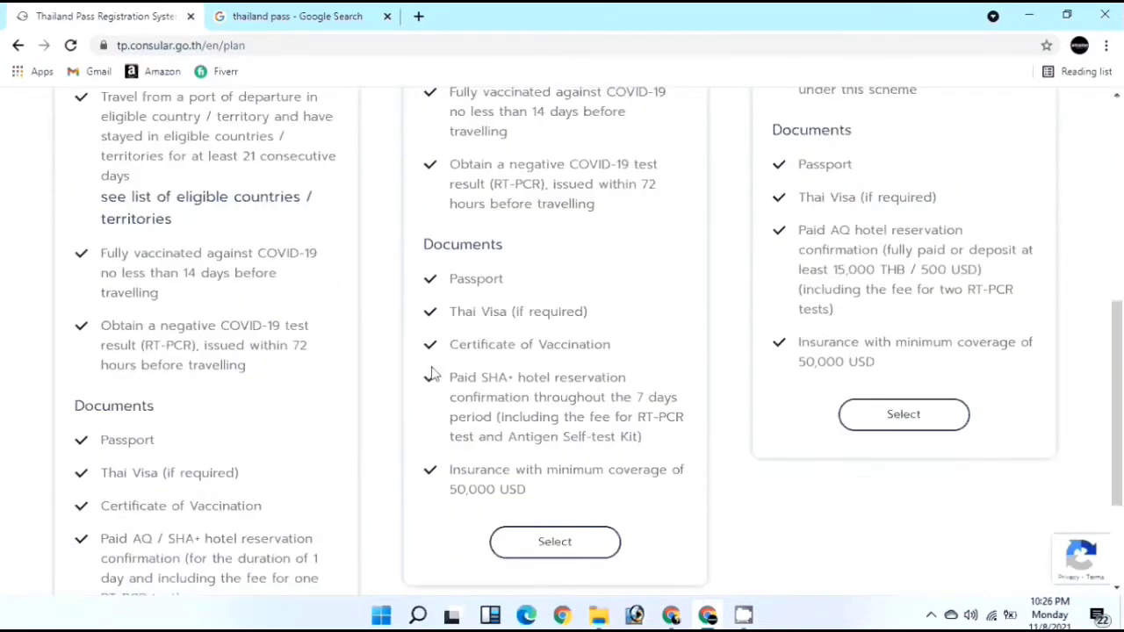
{"action": "double_click", "coordinate": [466, 244]}
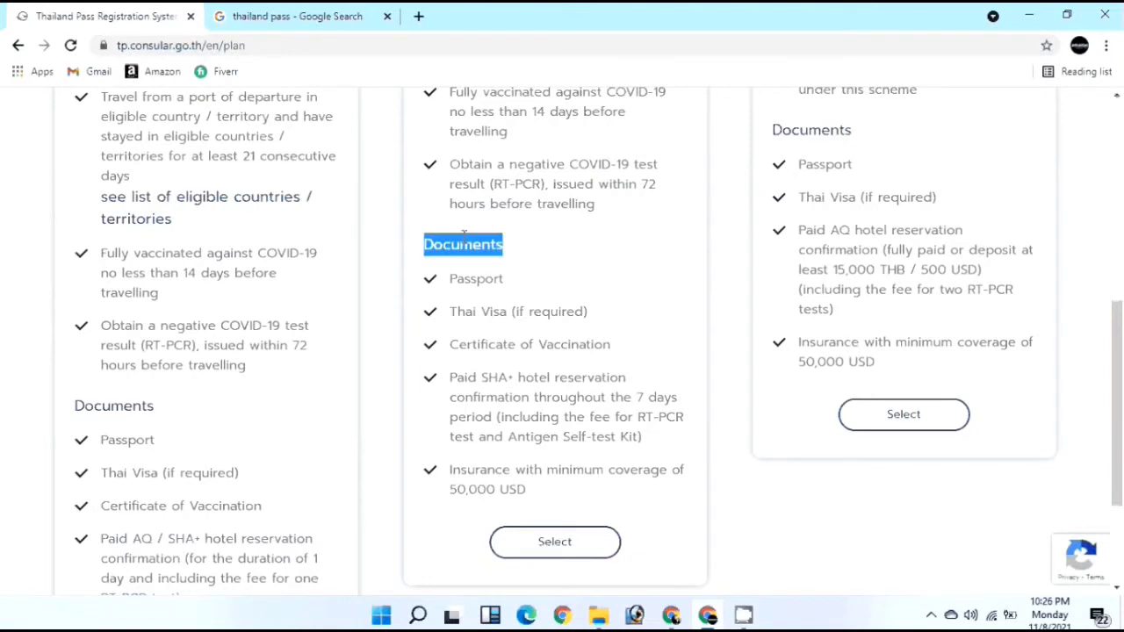
{"action": "left_click", "coordinate": [483, 279]}
{"action": "double_click", "coordinate": [483, 278]}
{"action": "left_click", "coordinate": [492, 298]}
{"action": "double_click", "coordinate": [496, 311]}
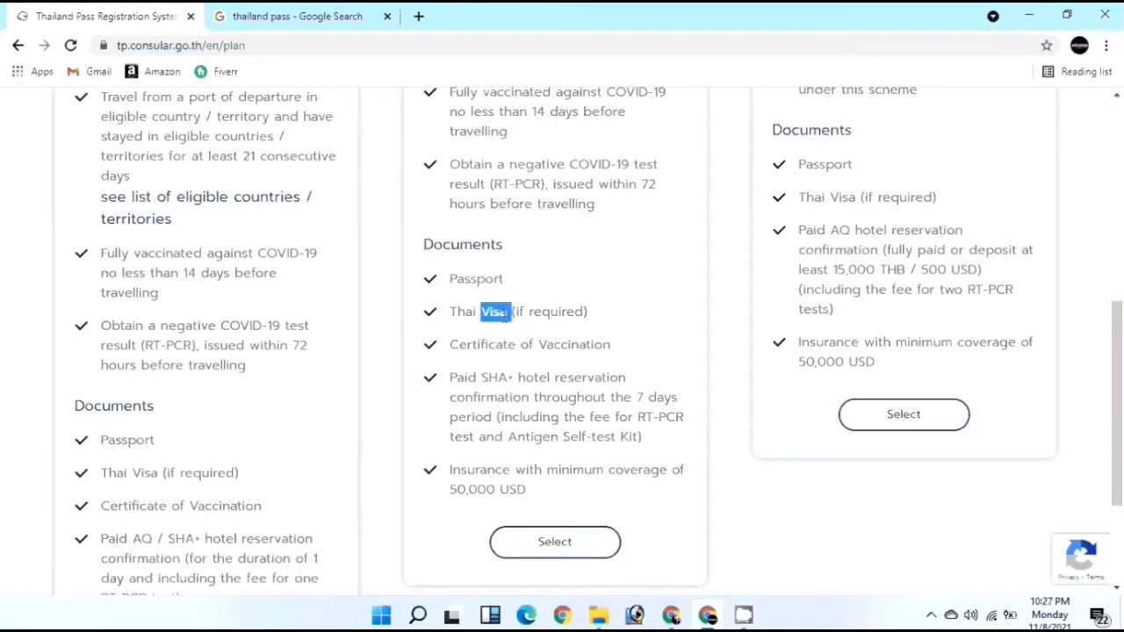
{"action": "left_click", "coordinate": [503, 316]}
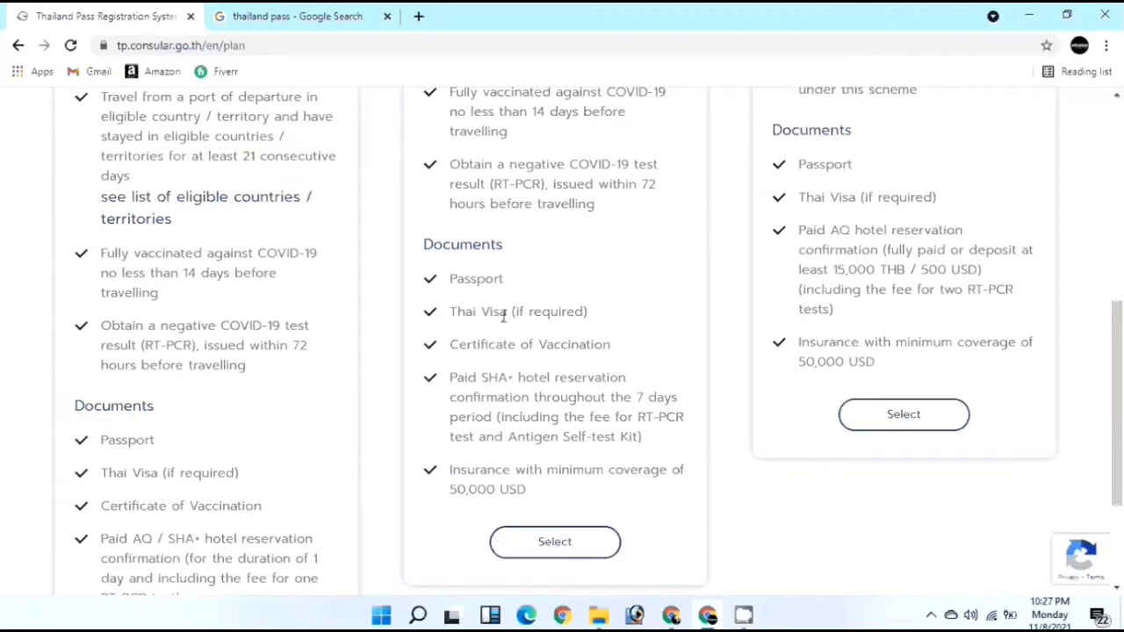
{"action": "left_click_drag", "start_coordinate": [508, 311], "coordinate": [535, 313]}
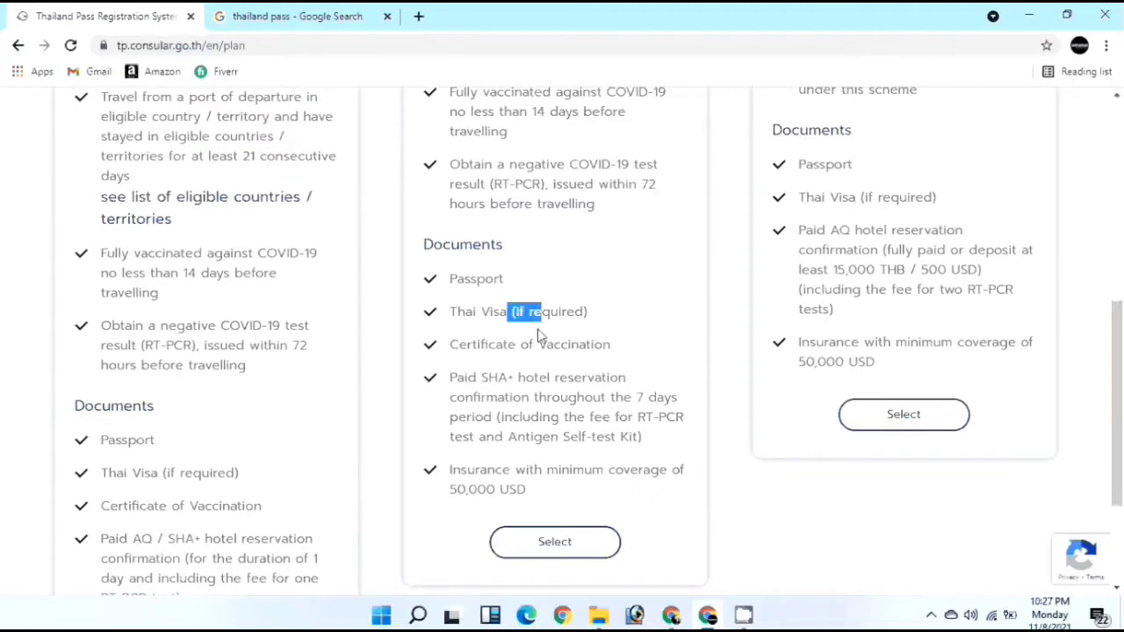
{"action": "scroll", "coordinate": [537, 333], "scroll_direction": "down", "scroll_amount": 1}
{"action": "left_click", "coordinate": [541, 268]}
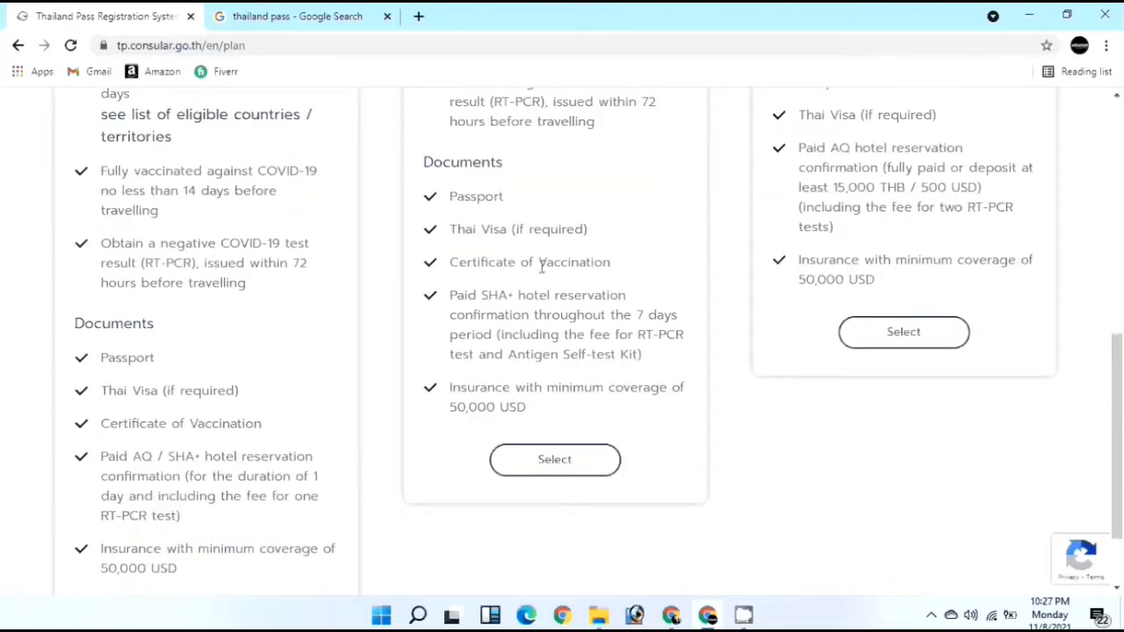
{"action": "triple_click", "coordinate": [542, 266]}
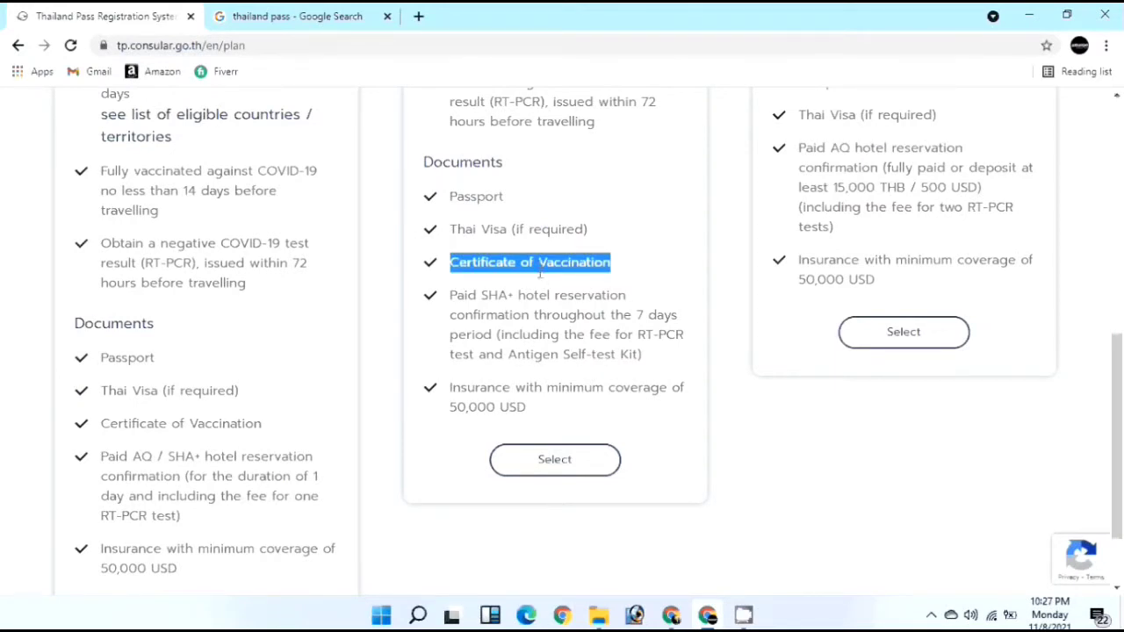
{"action": "left_click", "coordinate": [205, 356]}
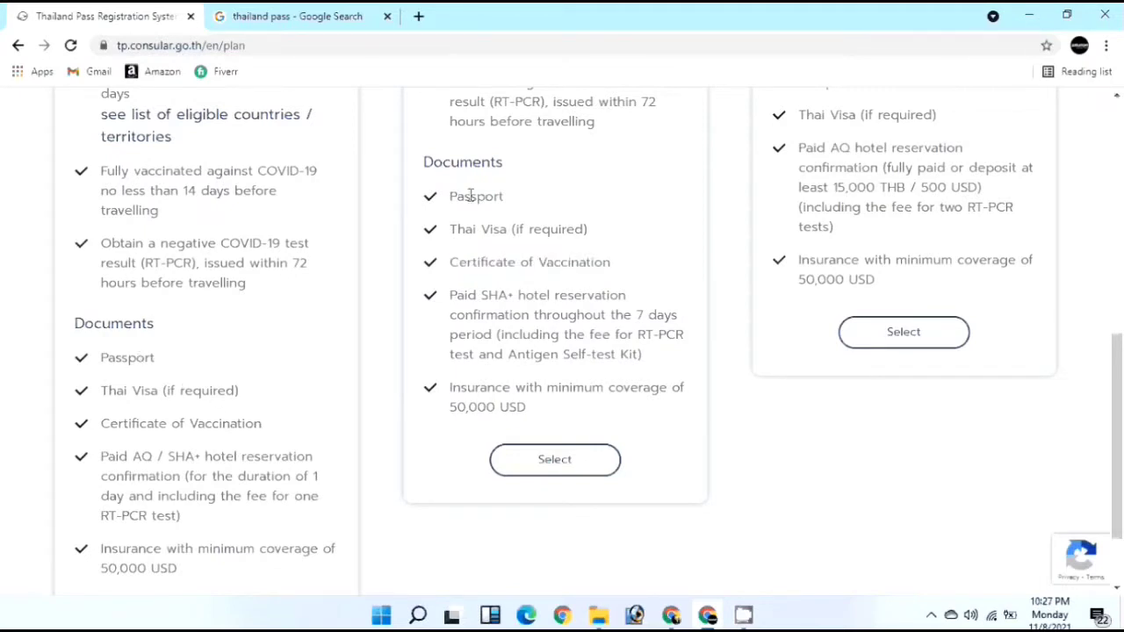
Compare the passport and Thai visa requirements across the three entry plans.
{"action": "left_click_drag", "start_coordinate": [470, 196], "coordinate": [507, 197]}
{"action": "left_click", "coordinate": [505, 229]}
{"action": "left_click_drag", "start_coordinate": [130, 391], "coordinate": [236, 390]}
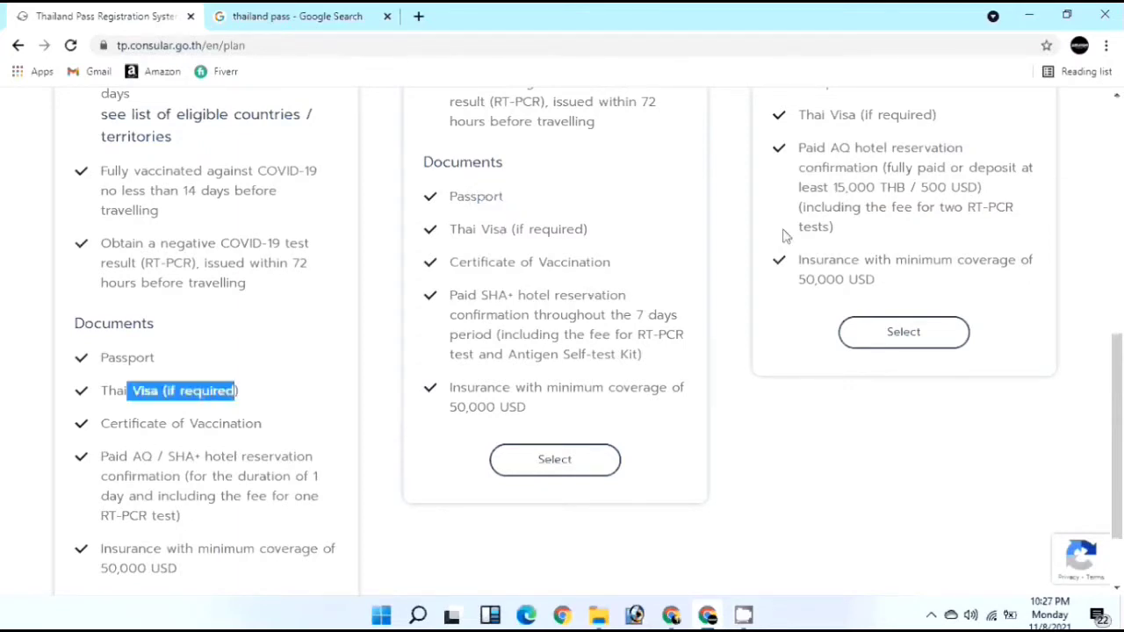
{"action": "scroll", "coordinate": [808, 230], "scroll_direction": "up", "scroll_amount": 1}
{"action": "left_click_drag", "start_coordinate": [813, 198], "coordinate": [877, 193]}
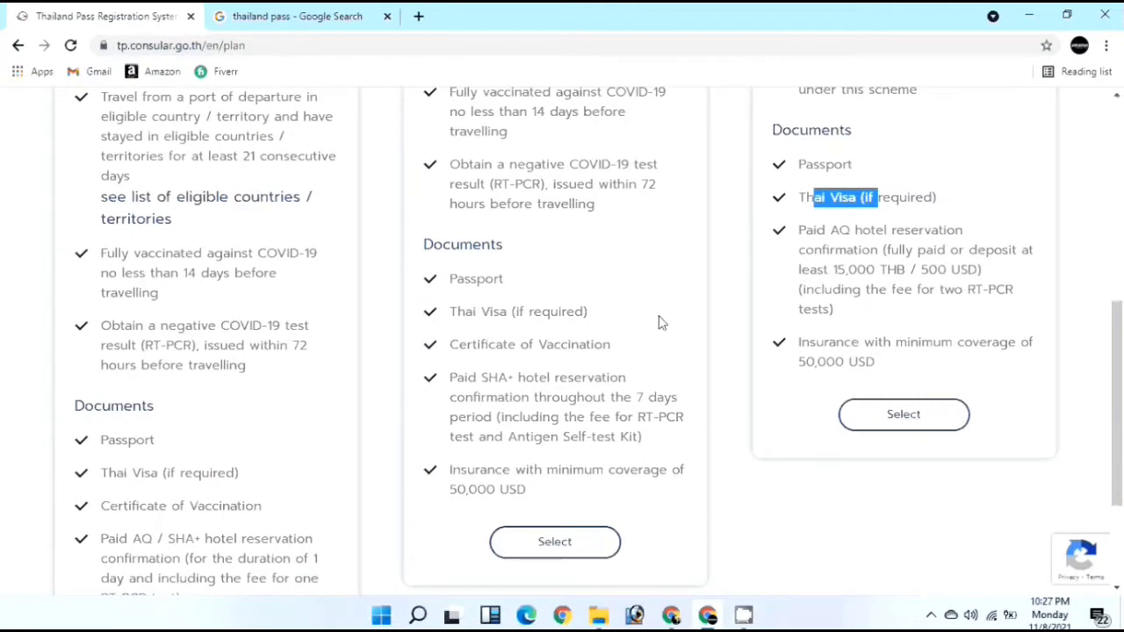
Examine the Alternative Quarantine plan's paid AQ hotel reservation requirement, including the minimum deposit.
{"action": "left_click_drag", "start_coordinate": [830, 230], "coordinate": [825, 228]}
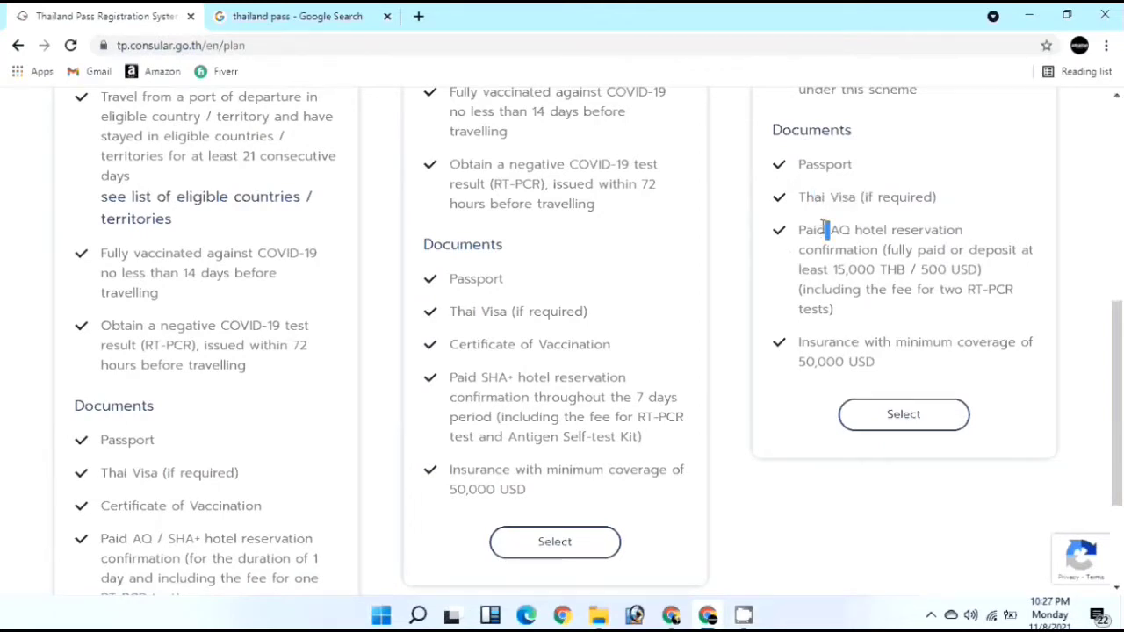
{"action": "double_click", "coordinate": [843, 250]}
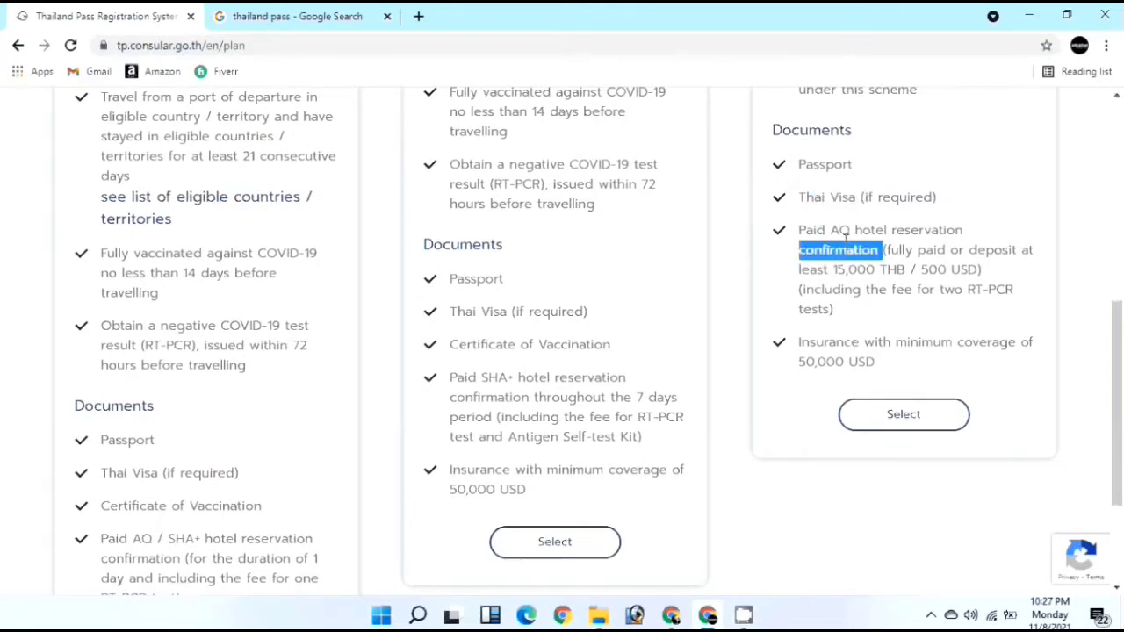
{"action": "left_click", "coordinate": [834, 225]}
{"action": "left_click_drag", "start_coordinate": [833, 225], "coordinate": [887, 254]}
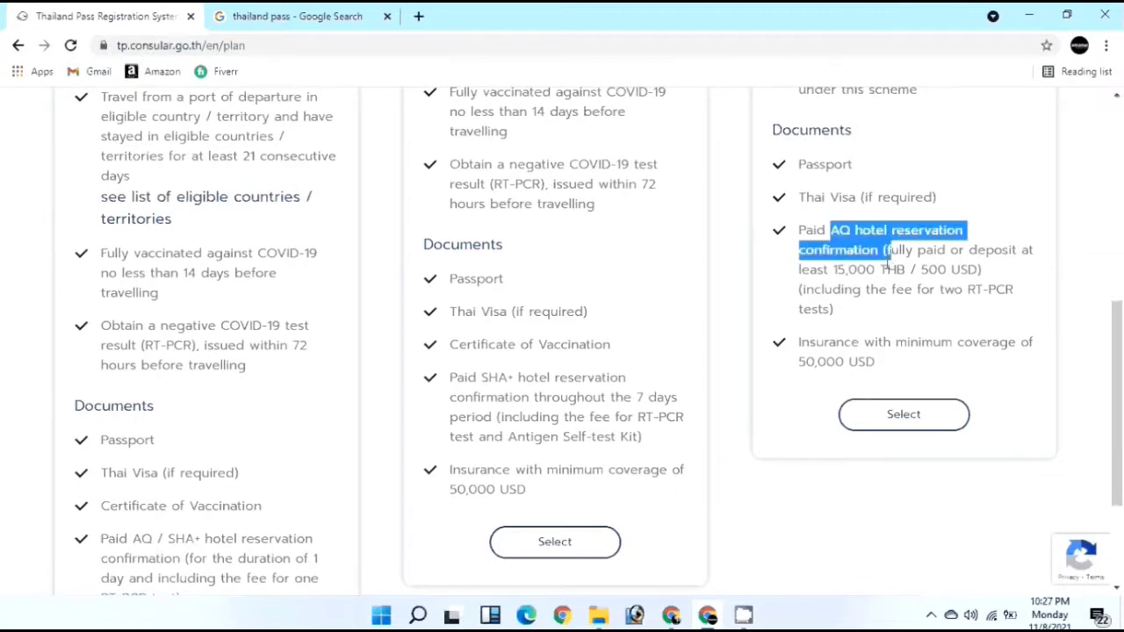
{"action": "left_click_drag", "start_coordinate": [828, 230], "coordinate": [880, 279]}
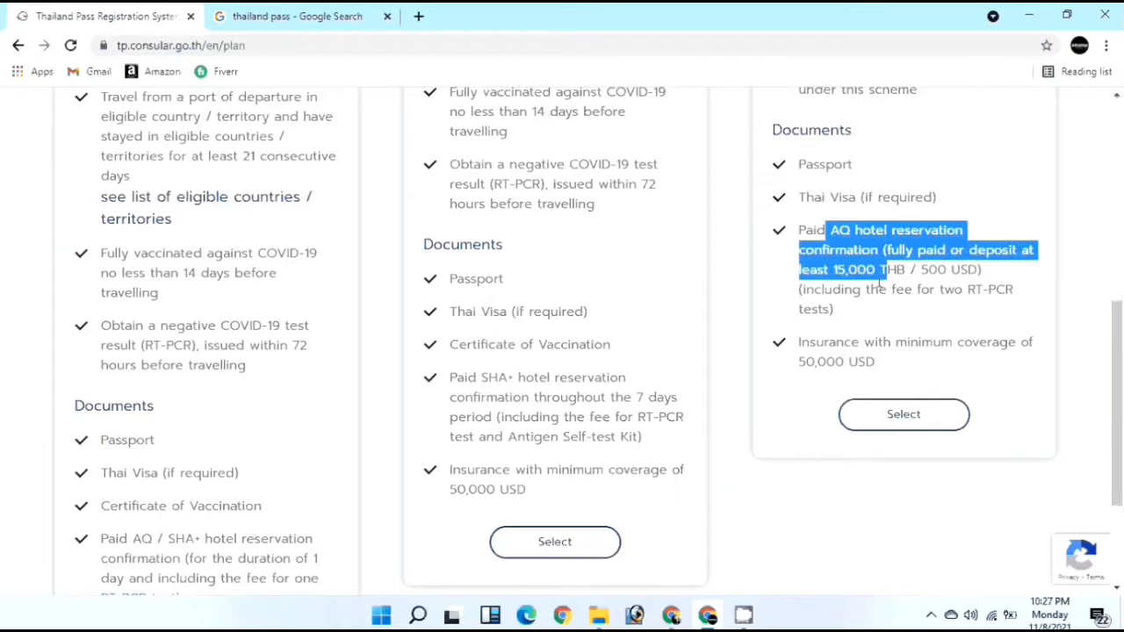
{"action": "left_click", "coordinate": [616, 354]}
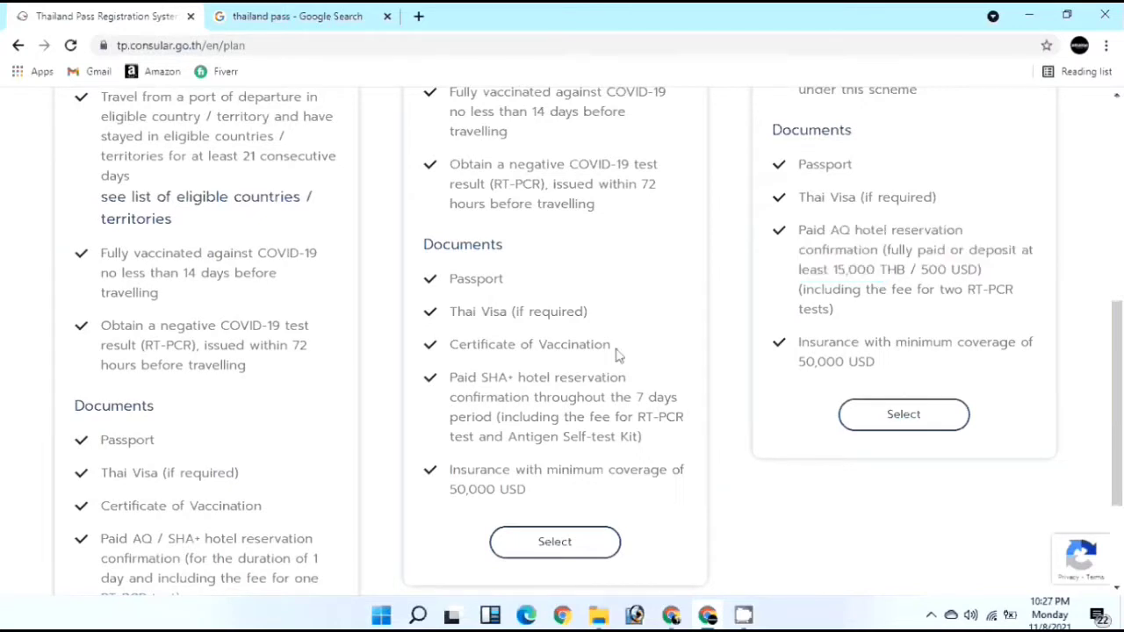
Compare the hotel reservation requirements of the Test and Go, Sandbox Programme and Alternative Quarantine plans.
{"action": "scroll", "coordinate": [616, 354], "scroll_direction": "down", "scroll_amount": 1}
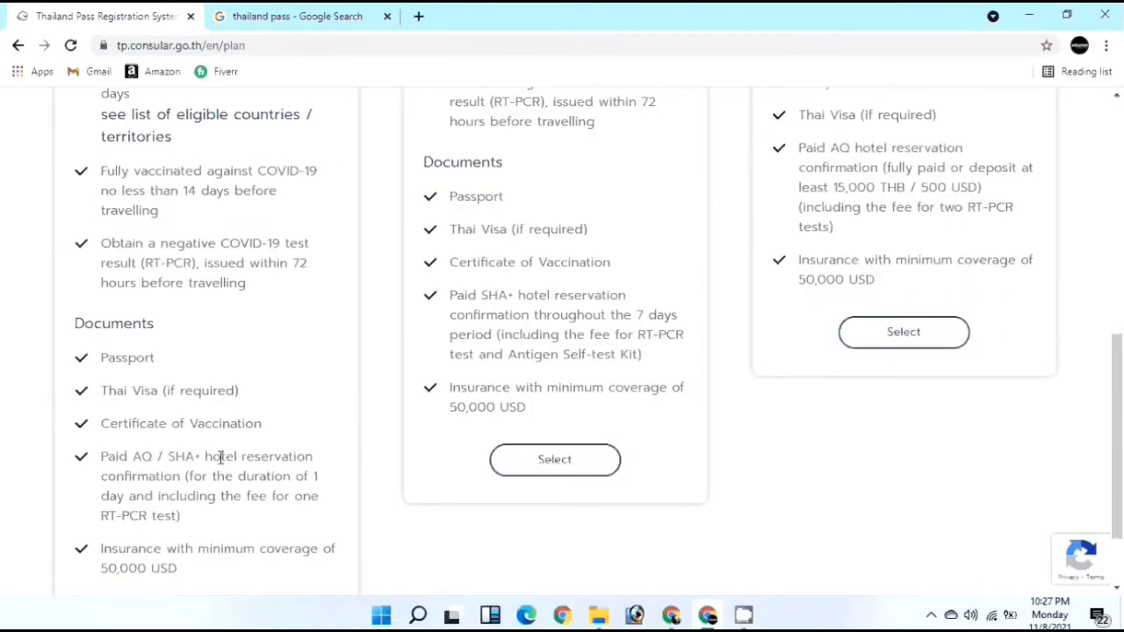
{"action": "scroll", "coordinate": [180, 449], "scroll_direction": "down", "scroll_amount": 1}
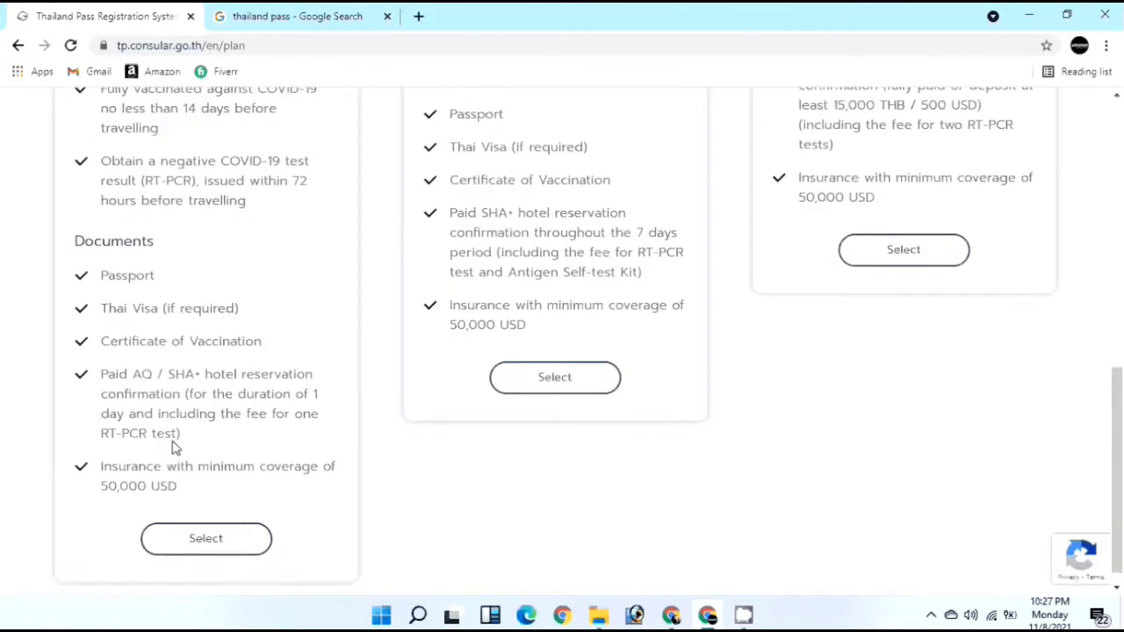
{"action": "left_click_drag", "start_coordinate": [89, 381], "coordinate": [116, 376]}
{"action": "left_click", "coordinate": [140, 392]}
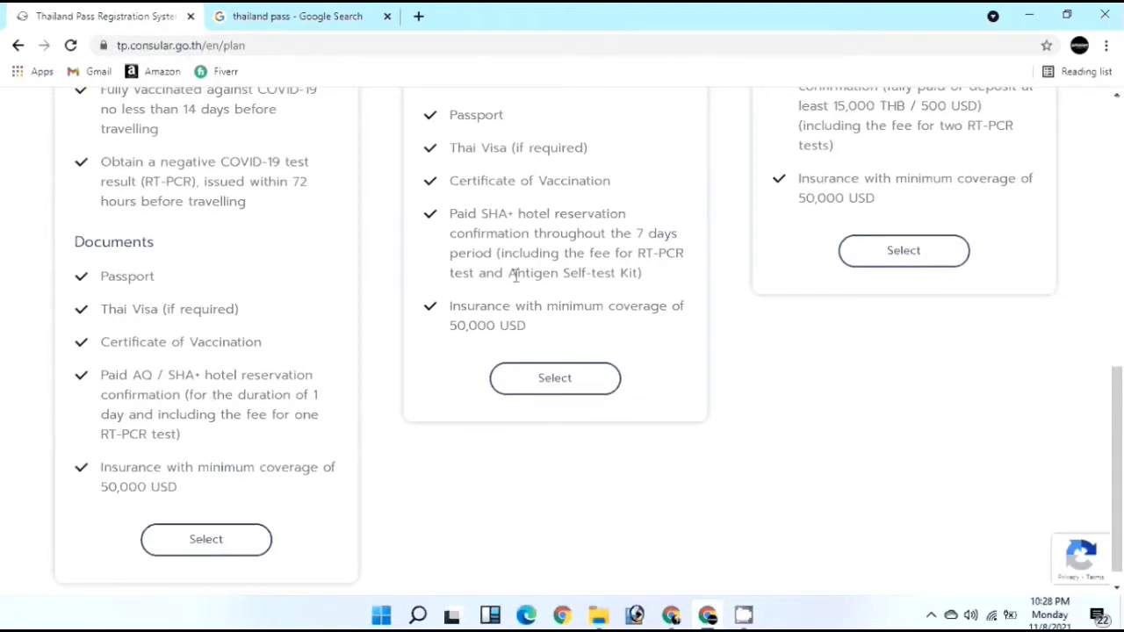
{"action": "scroll", "coordinate": [514, 203], "scroll_direction": "up", "scroll_amount": 1}
{"action": "left_click_drag", "start_coordinate": [479, 295], "coordinate": [550, 295]}
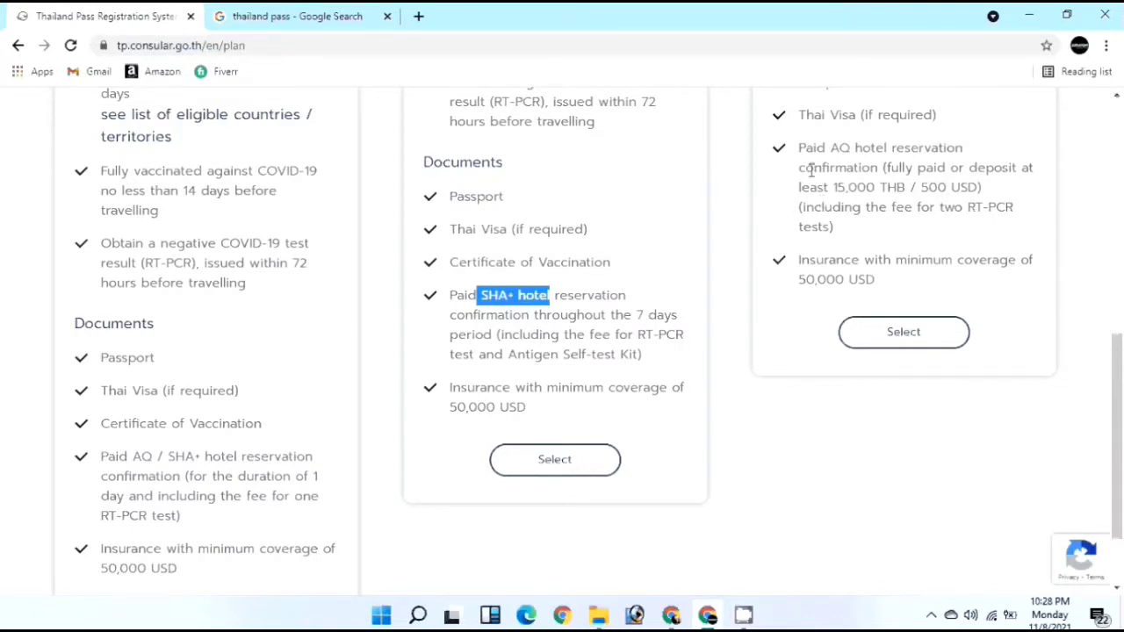
{"action": "left_click_drag", "start_coordinate": [823, 187], "coordinate": [847, 207]}
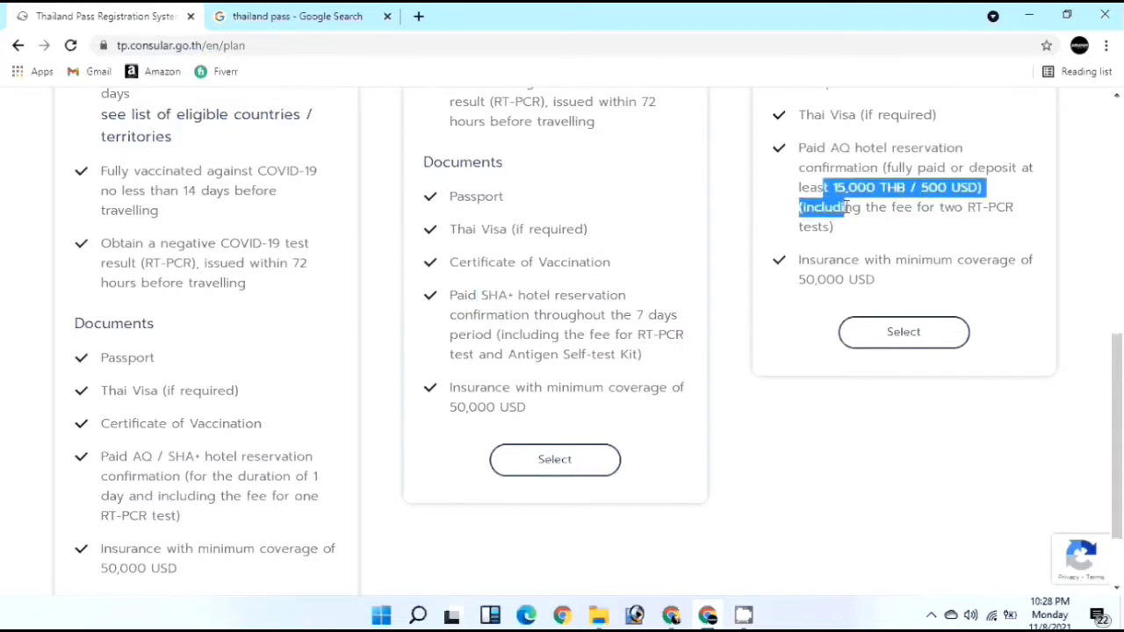
Check the minimum insurance coverage required by each of the three plans.
{"action": "scroll", "coordinate": [683, 257], "scroll_direction": "down", "scroll_amount": 1}
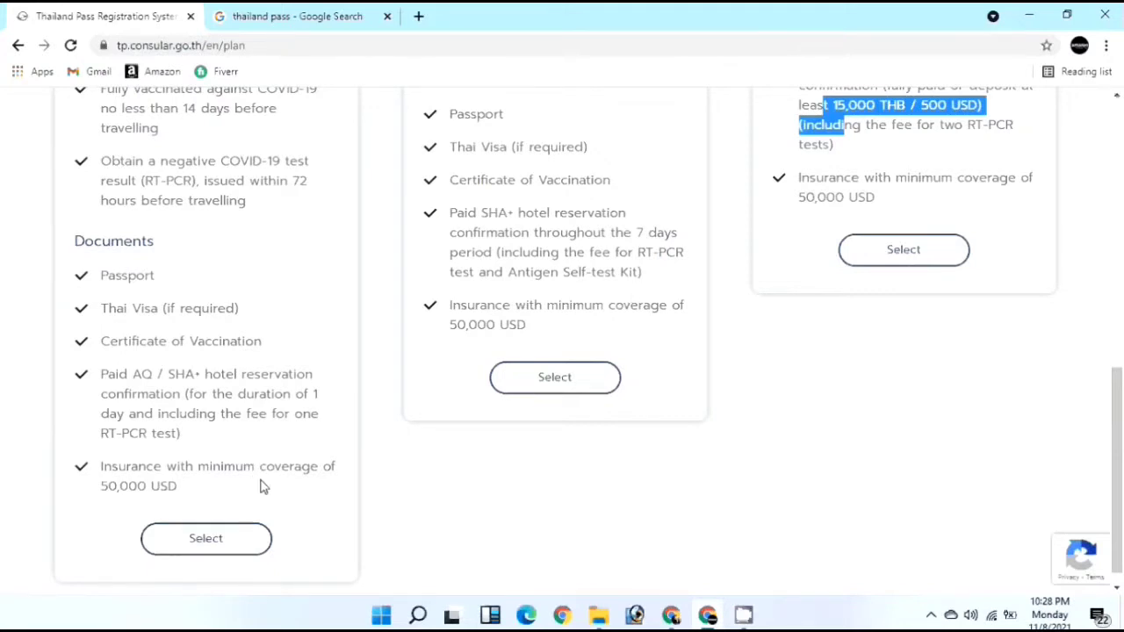
{"action": "double_click", "coordinate": [566, 303]}
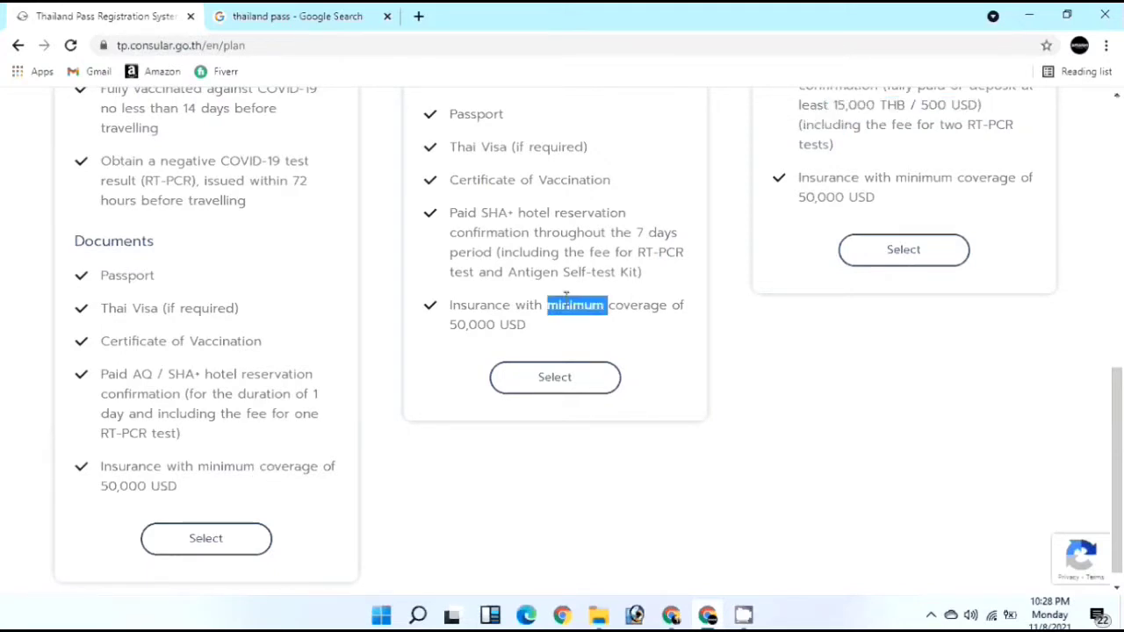
{"action": "double_click", "coordinate": [824, 195]}
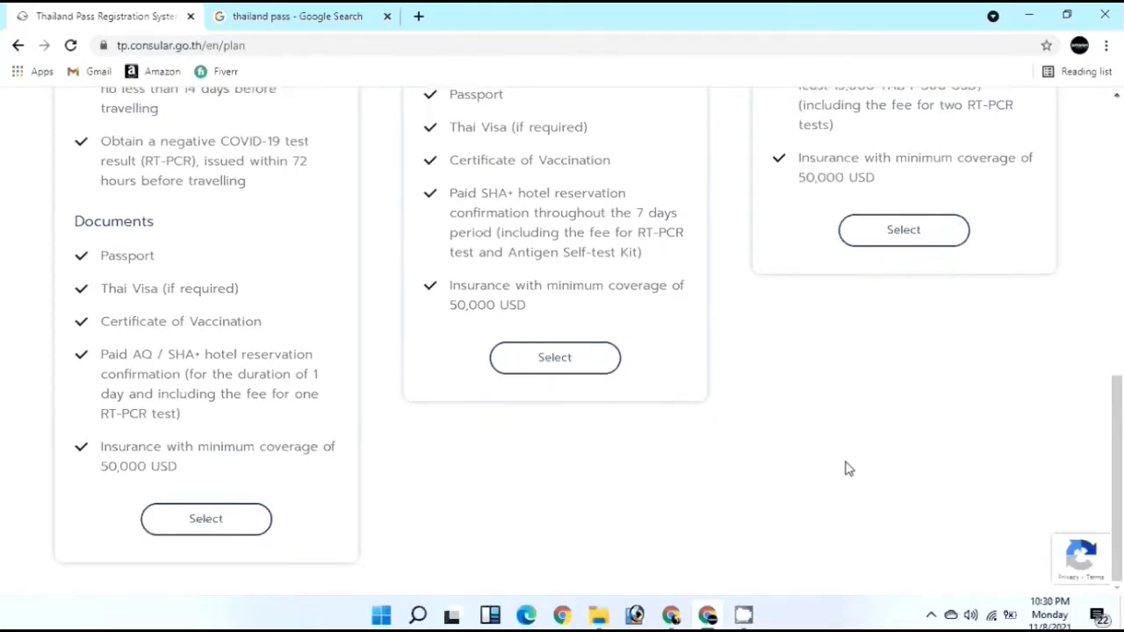
Review the plans once more and select the Sandbox Programme as the entry plan.
{"action": "scroll", "coordinate": [816, 452], "scroll_direction": "up", "scroll_amount": 1}
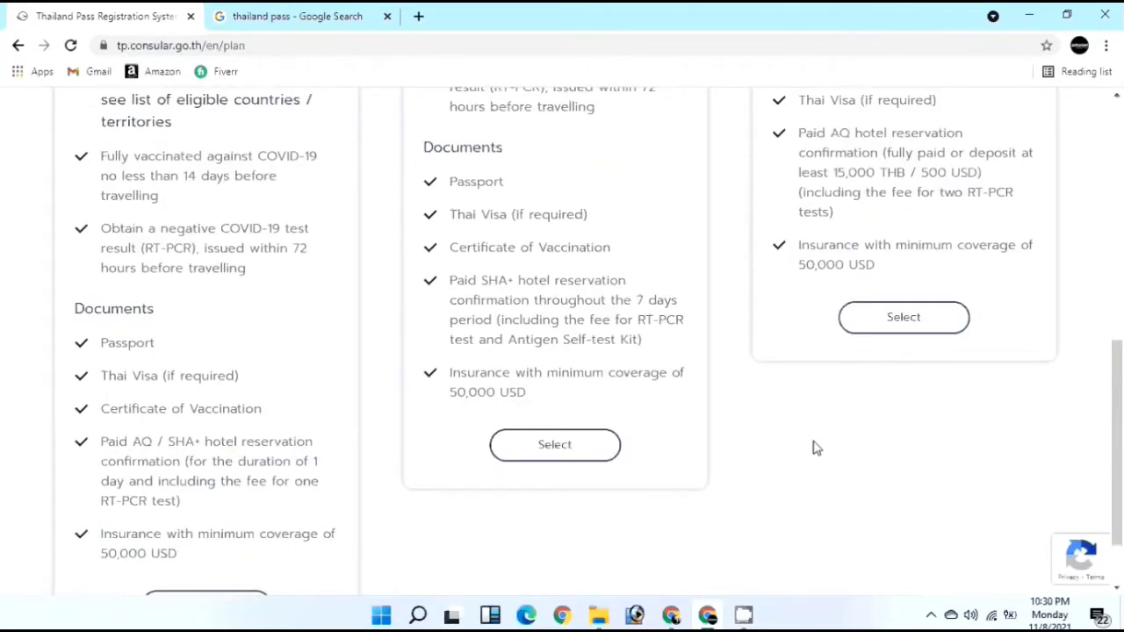
{"action": "scroll", "coordinate": [364, 316], "scroll_direction": "up", "scroll_amount": 8}
{"action": "left_click_drag", "start_coordinate": [440, 260], "coordinate": [581, 264]}
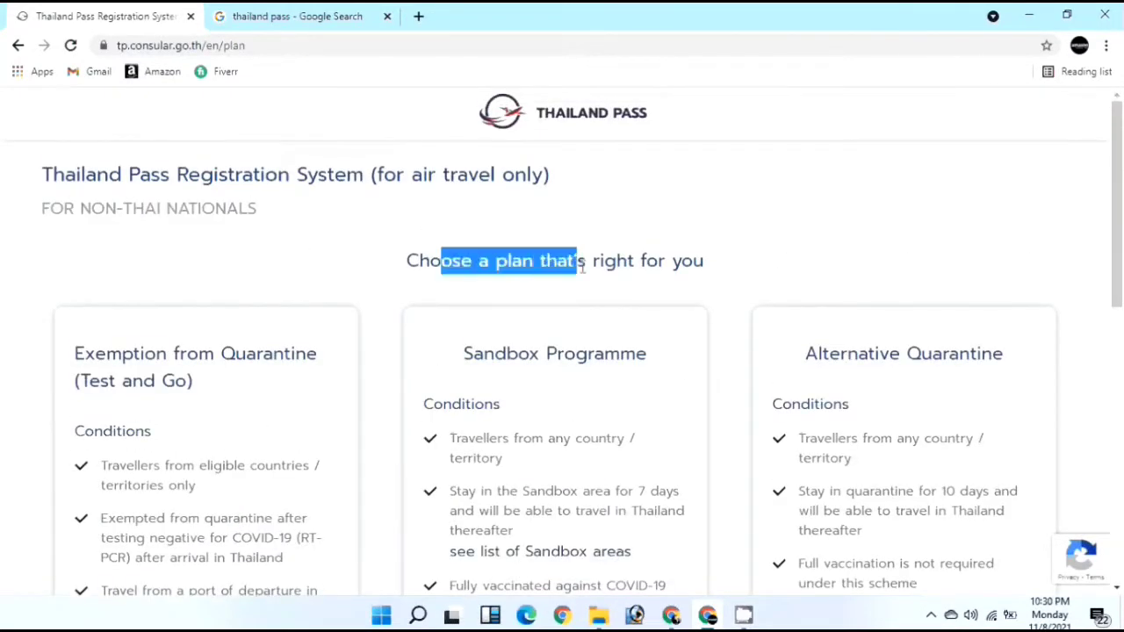
{"action": "scroll", "coordinate": [562, 277], "scroll_direction": "down", "scroll_amount": 5}
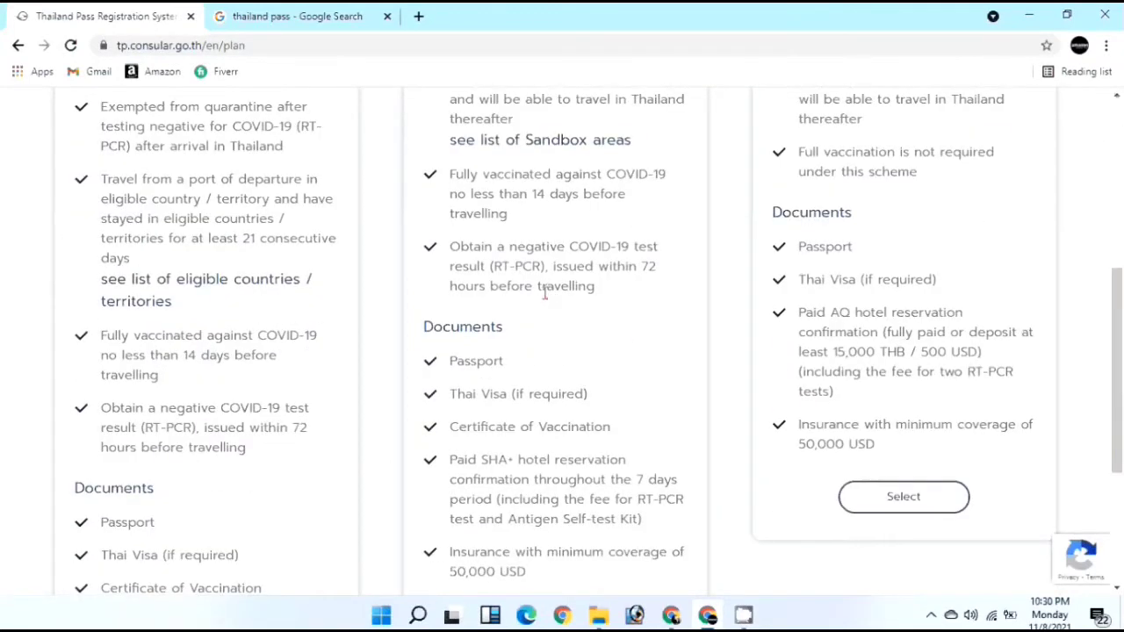
{"action": "scroll", "coordinate": [514, 334], "scroll_direction": "down", "scroll_amount": 2}
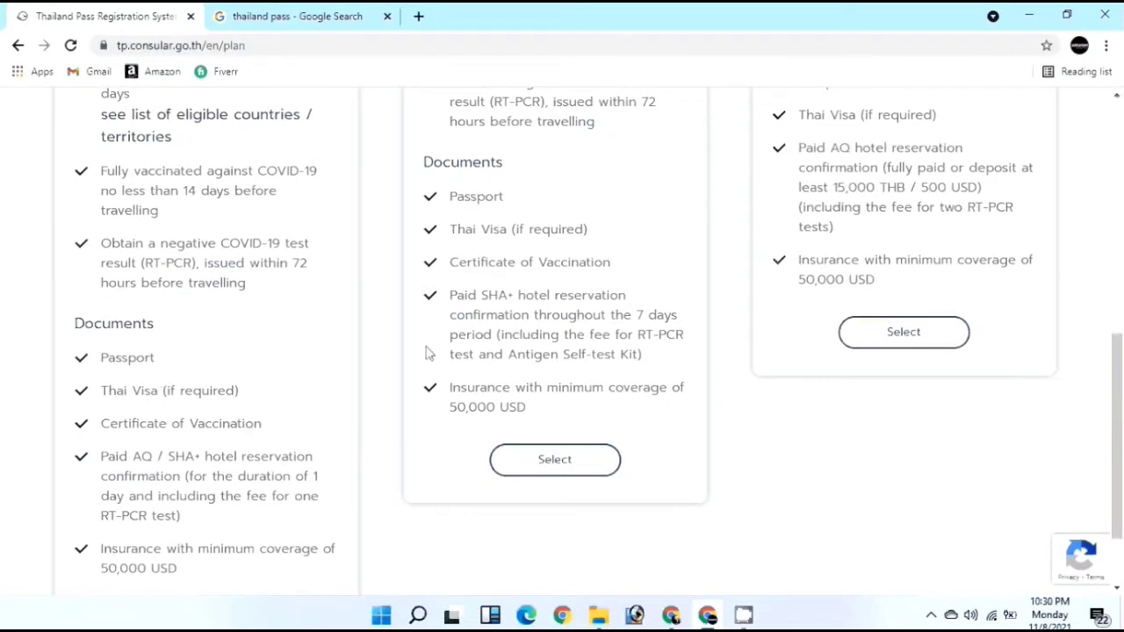
{"action": "triple_click", "coordinate": [536, 314]}
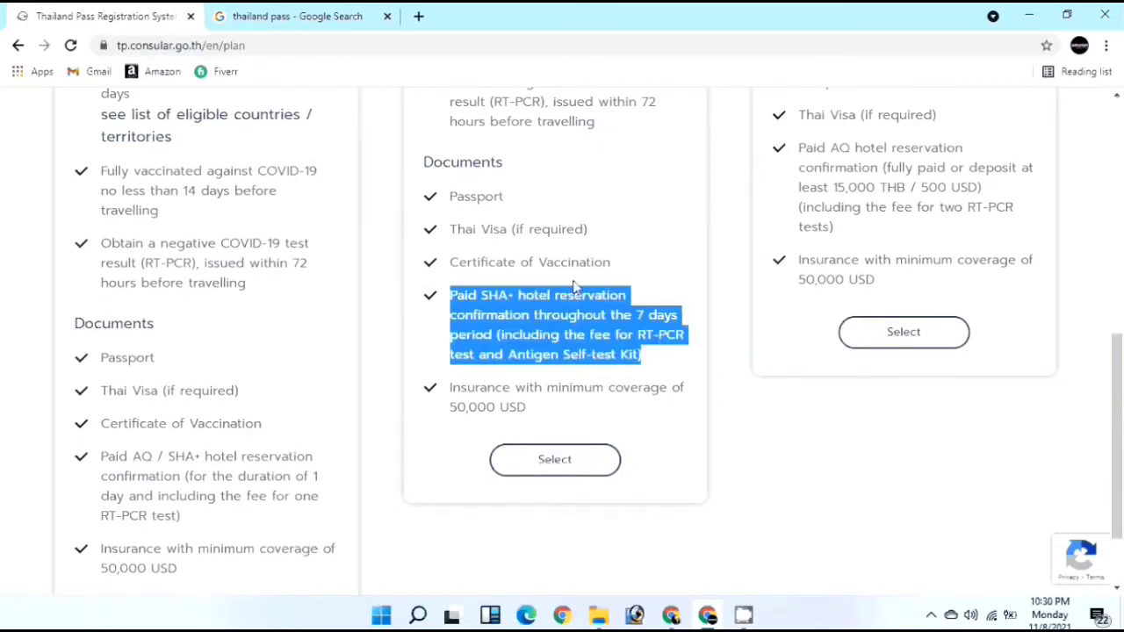
{"action": "left_click", "coordinate": [873, 254]}
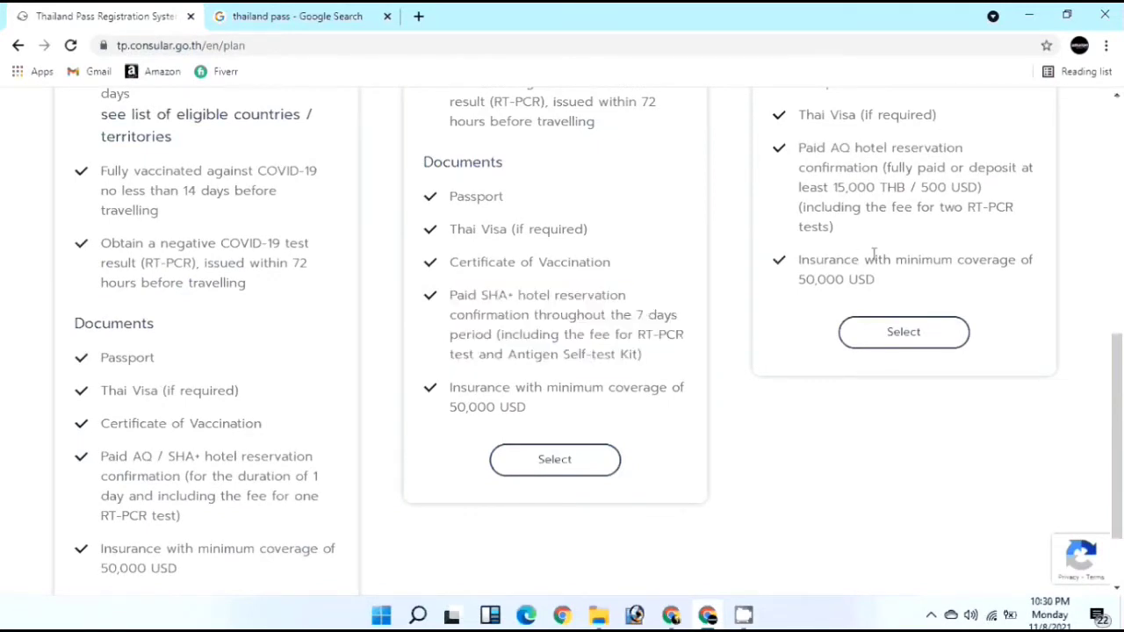
{"action": "left_click", "coordinate": [580, 465]}
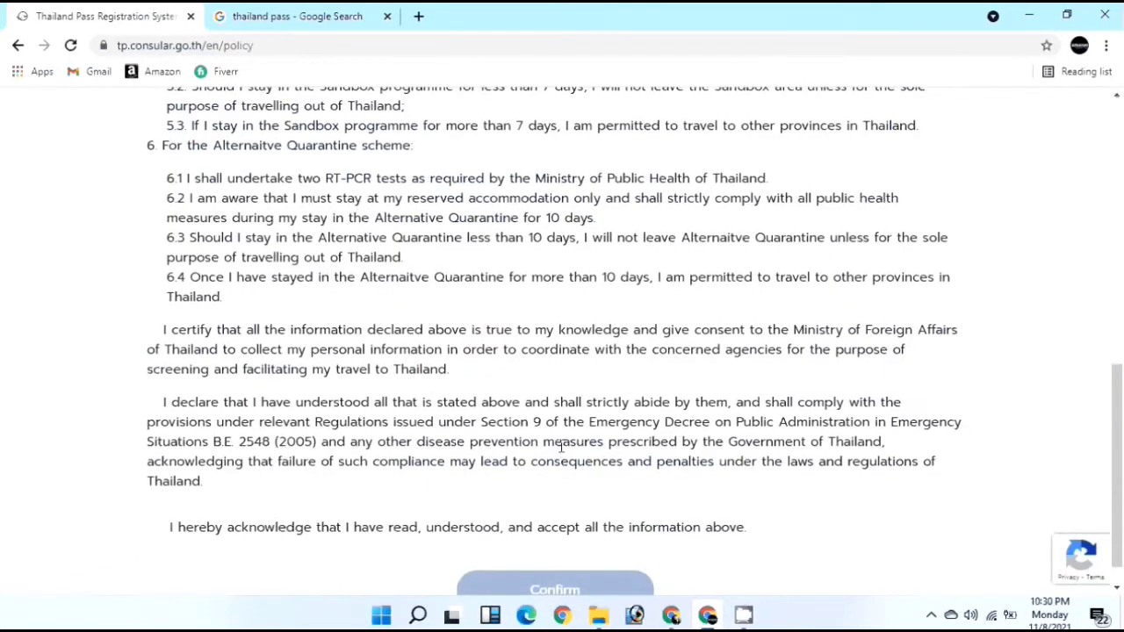
Read the disease prevention compliance terms and tick the acknowledgement that all the information is read, understood and accepted.
{"action": "scroll", "coordinate": [576, 430], "scroll_direction": "up", "scroll_amount": 5}
{"action": "scroll", "coordinate": [576, 424], "scroll_direction": "up", "scroll_amount": 3}
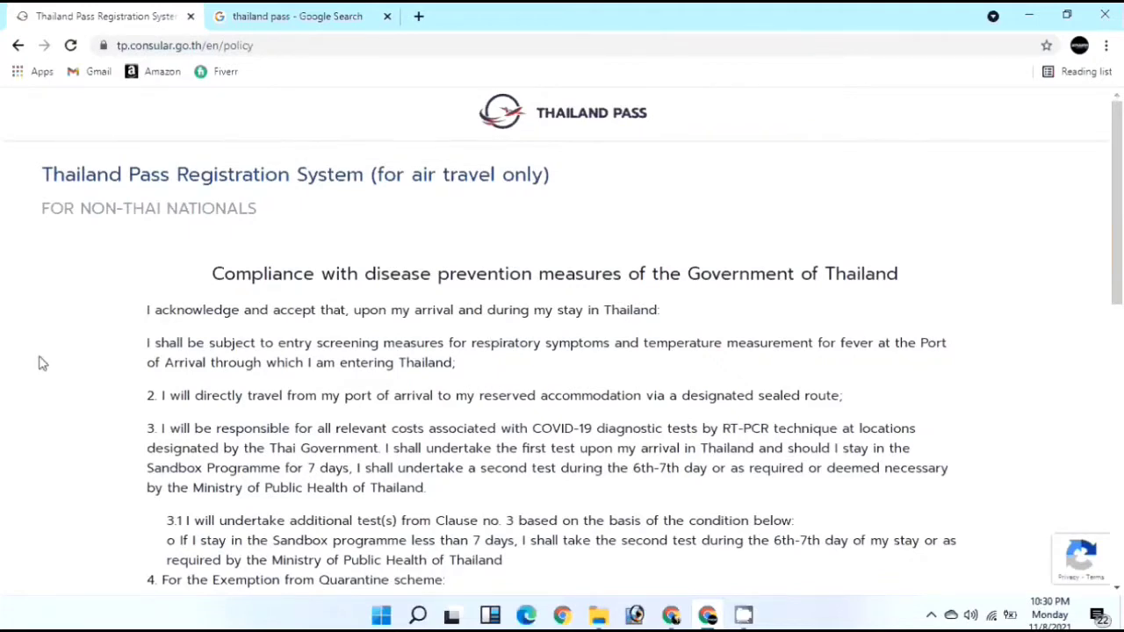
{"action": "scroll", "coordinate": [216, 313], "scroll_direction": "down", "scroll_amount": 2}
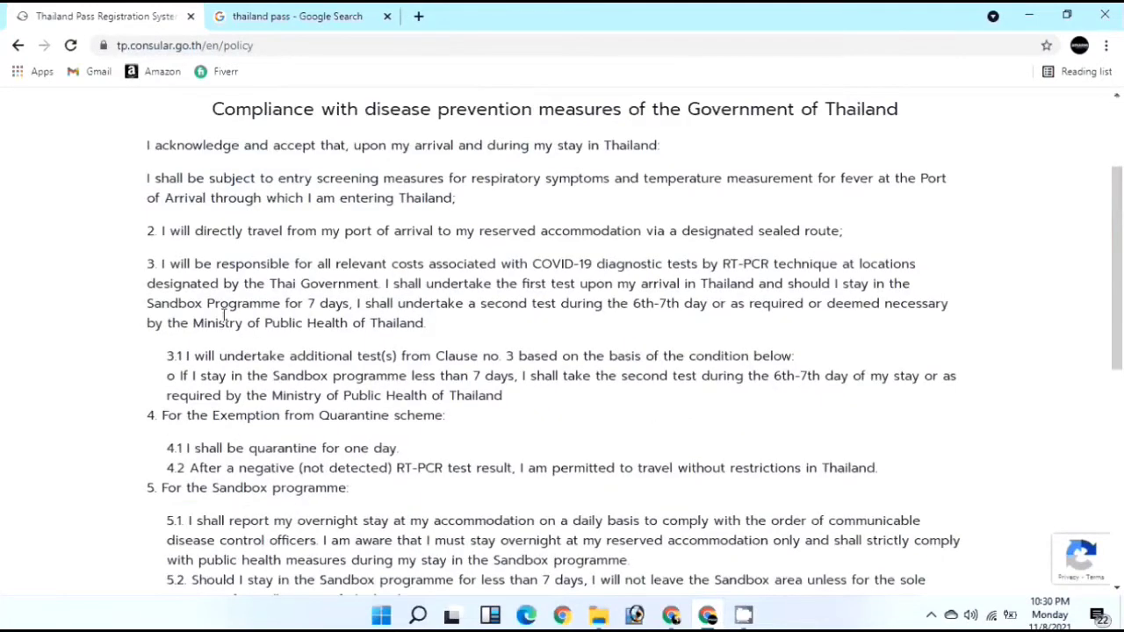
{"action": "scroll", "coordinate": [297, 359], "scroll_direction": "down", "scroll_amount": 1}
{"action": "scroll", "coordinate": [297, 358], "scroll_direction": "down", "scroll_amount": 5}
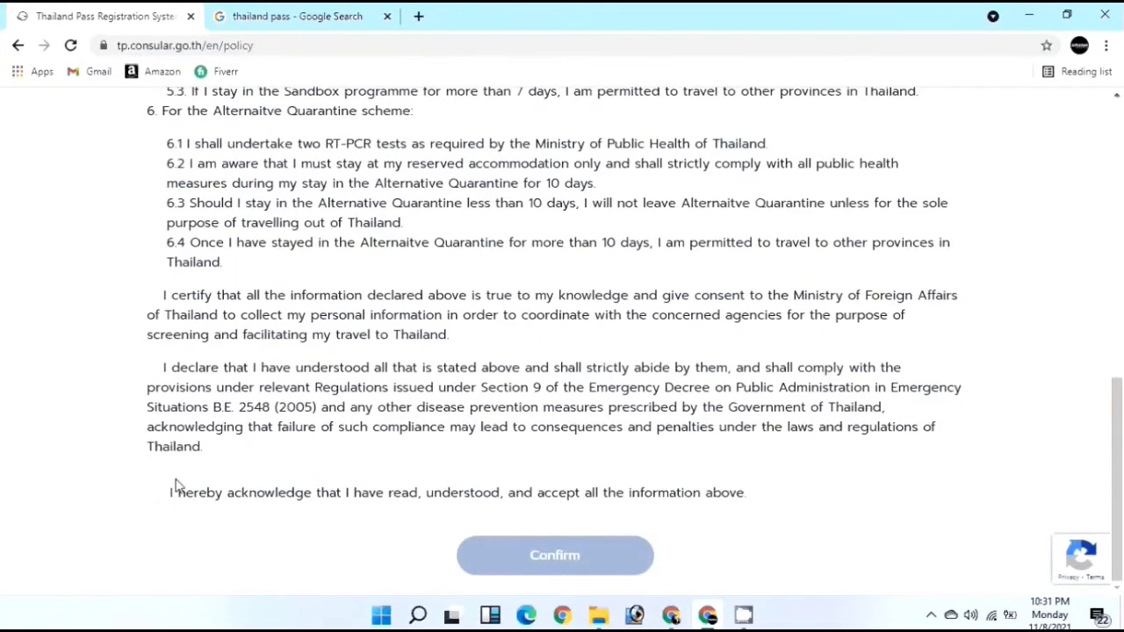
{"action": "left_click", "coordinate": [156, 497]}
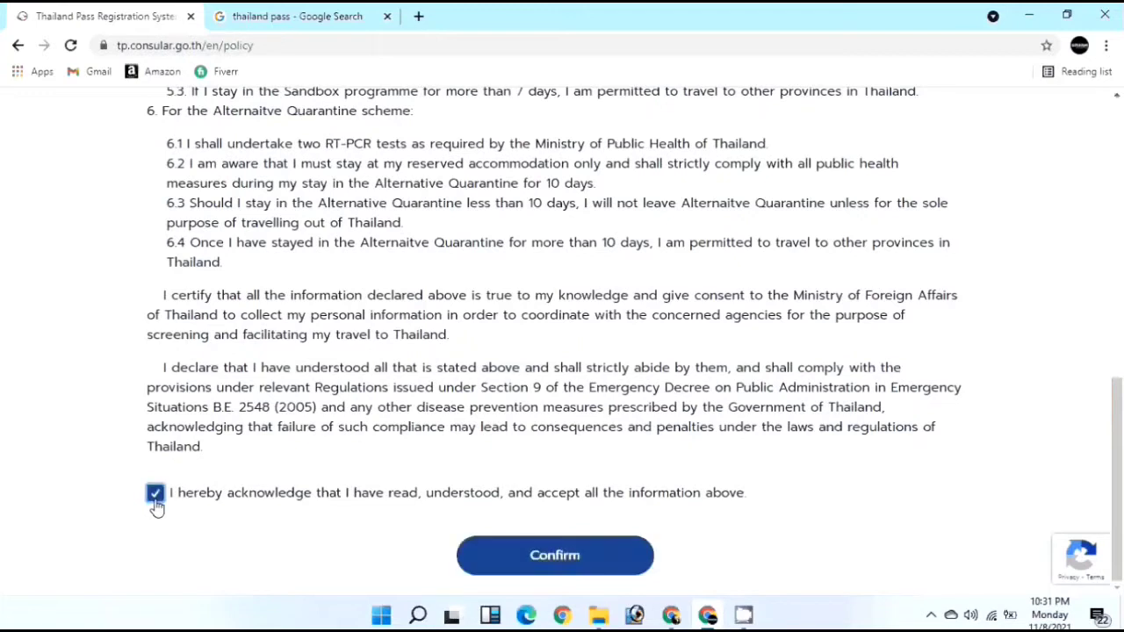
Confirm the accepted compliance terms and set the purpose of arrival to Travel.
{"action": "left_click", "coordinate": [554, 559]}
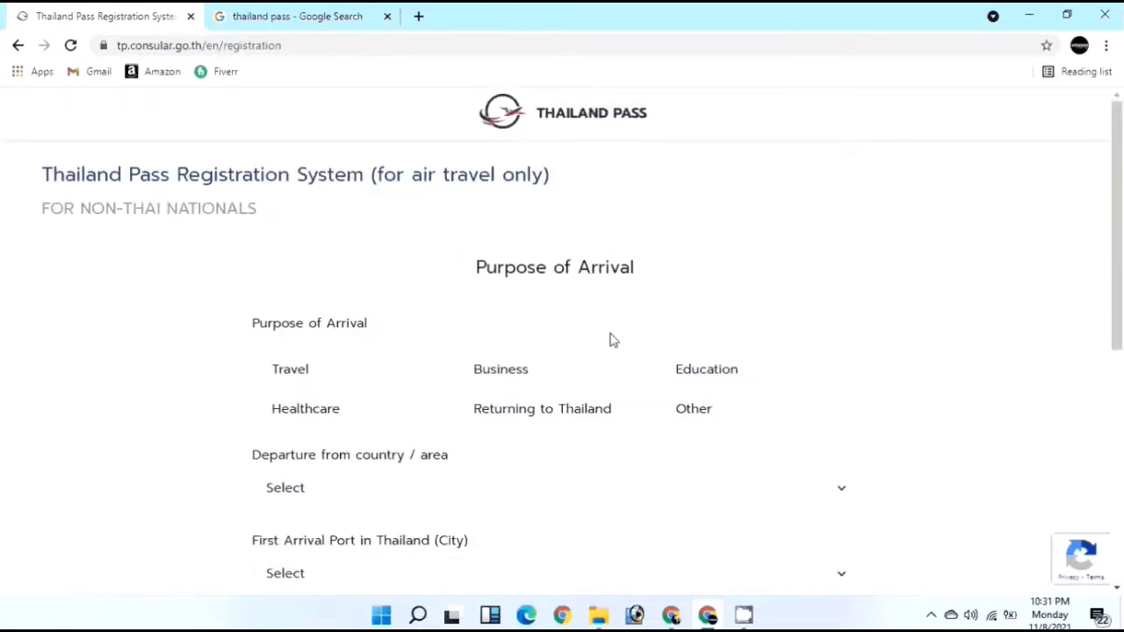
{"action": "double_click", "coordinate": [548, 265]}
{"action": "left_click", "coordinate": [291, 375]}
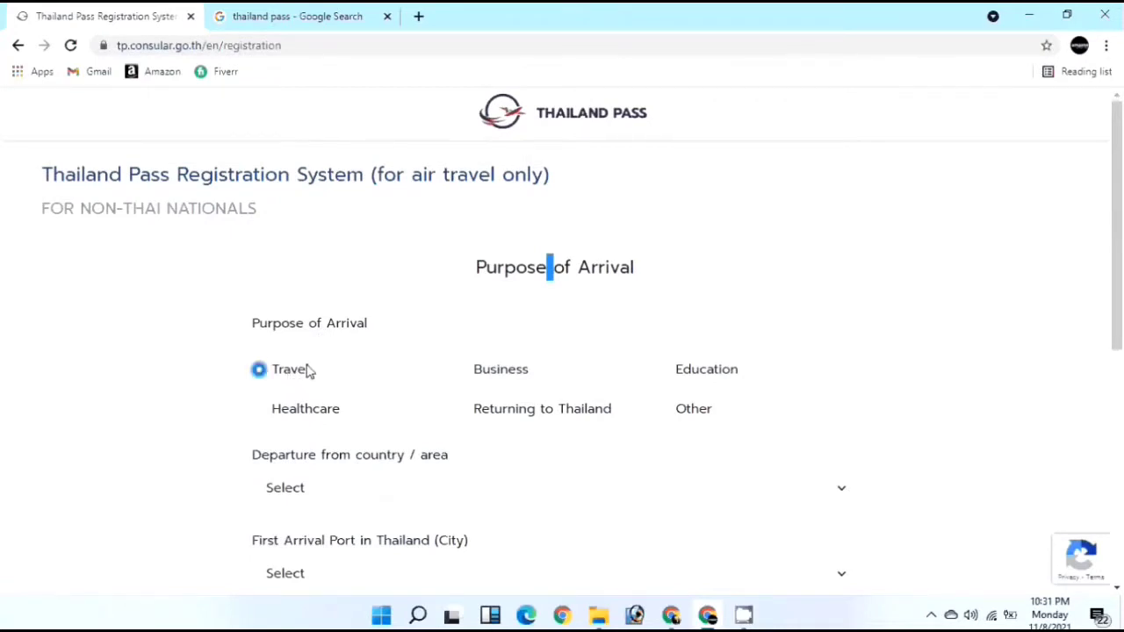
Set the departure country to Pakistan and the first arrival port in Thailand to Suvarnabhumi Airport (BKK).
{"action": "scroll", "coordinate": [306, 373], "scroll_direction": "down", "scroll_amount": 1}
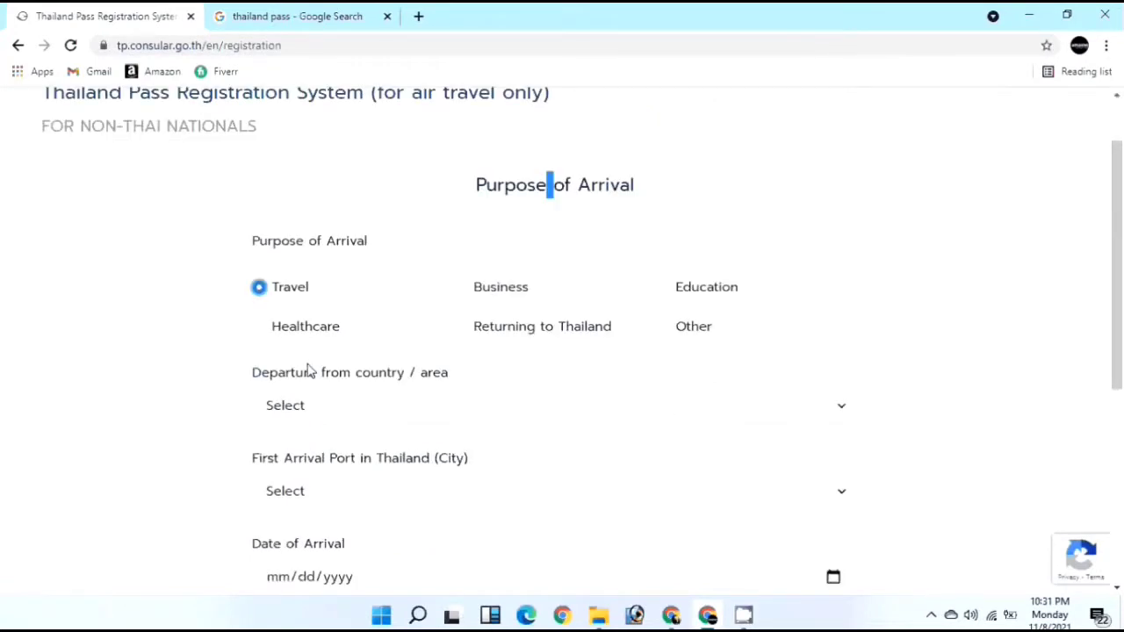
{"action": "left_click", "coordinate": [368, 404]}
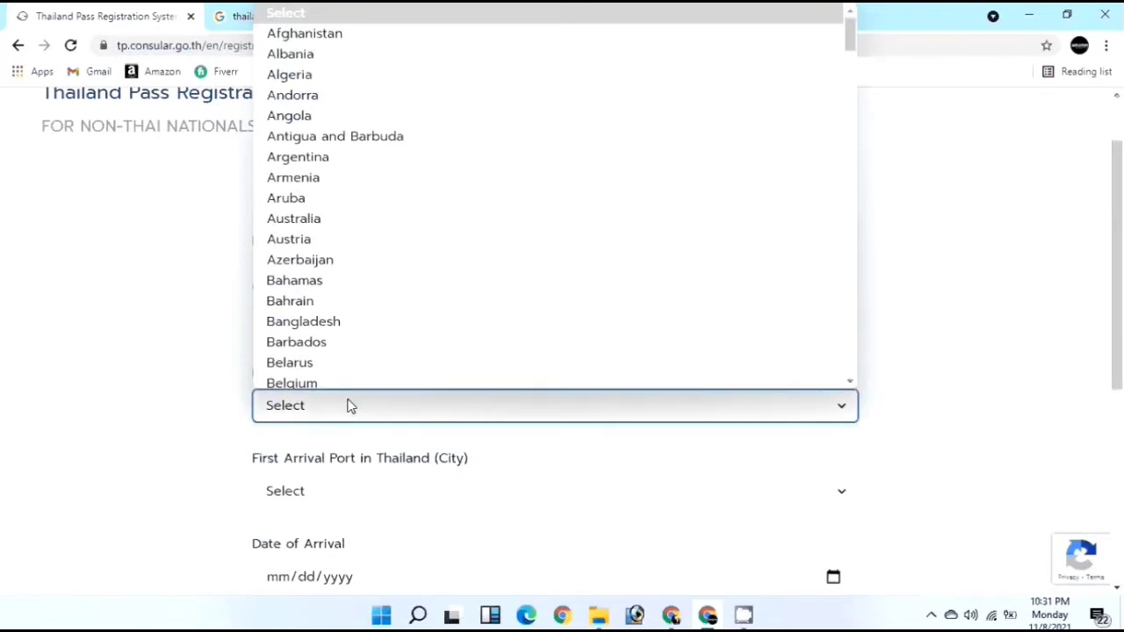
{"action": "key", "text": "p"}
{"action": "key", "text": "Return"}
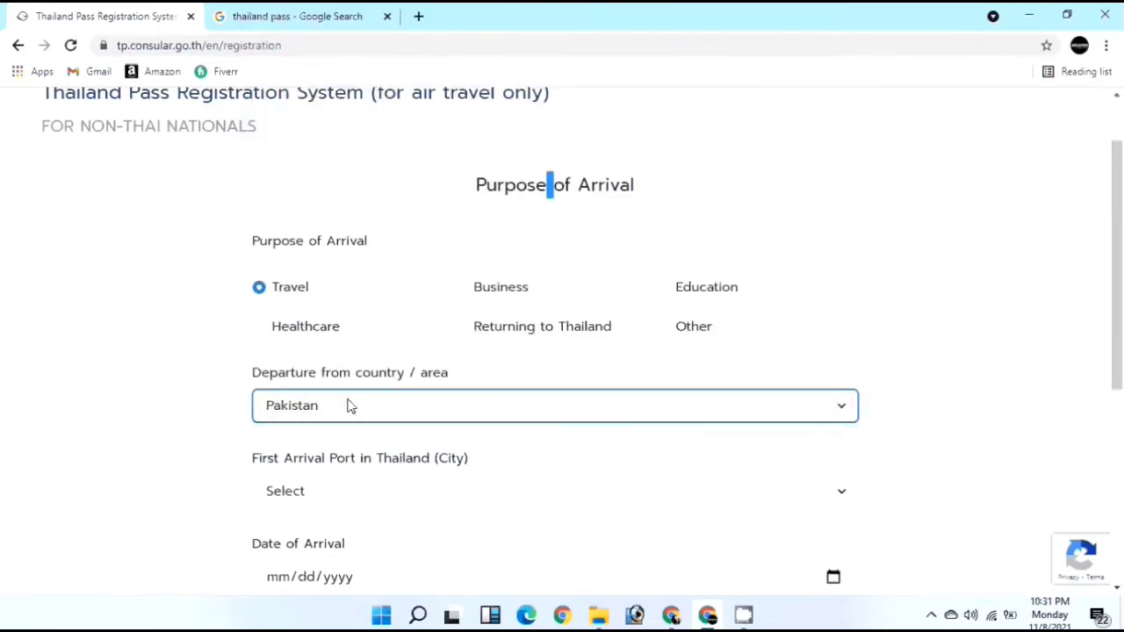
{"action": "scroll", "coordinate": [382, 401], "scroll_direction": "down", "scroll_amount": 1}
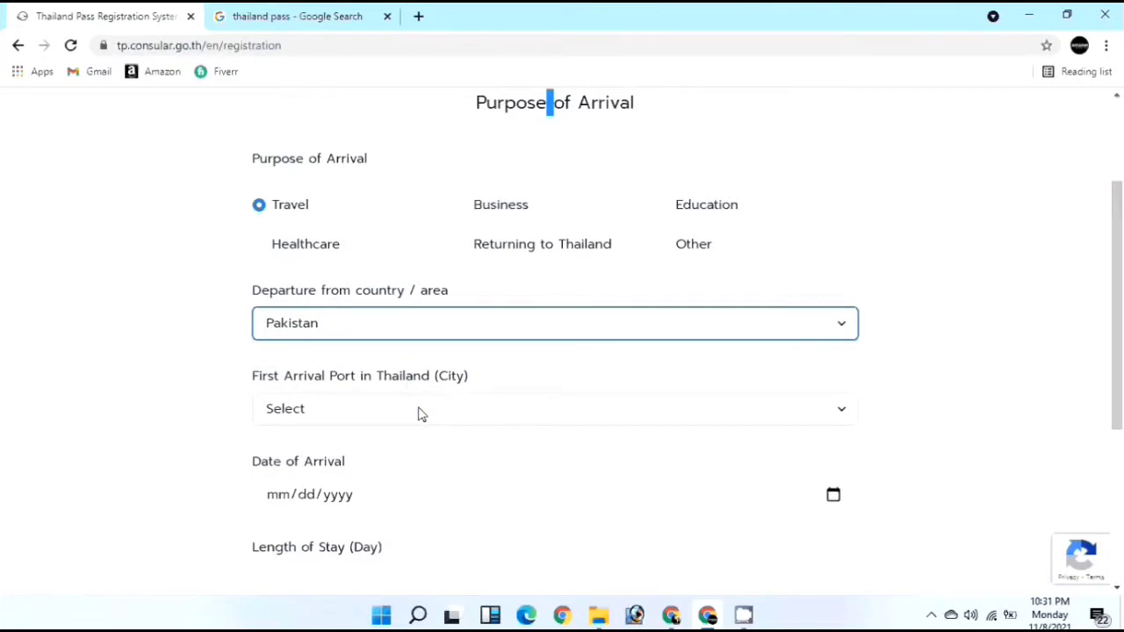
{"action": "left_click", "coordinate": [419, 412]}
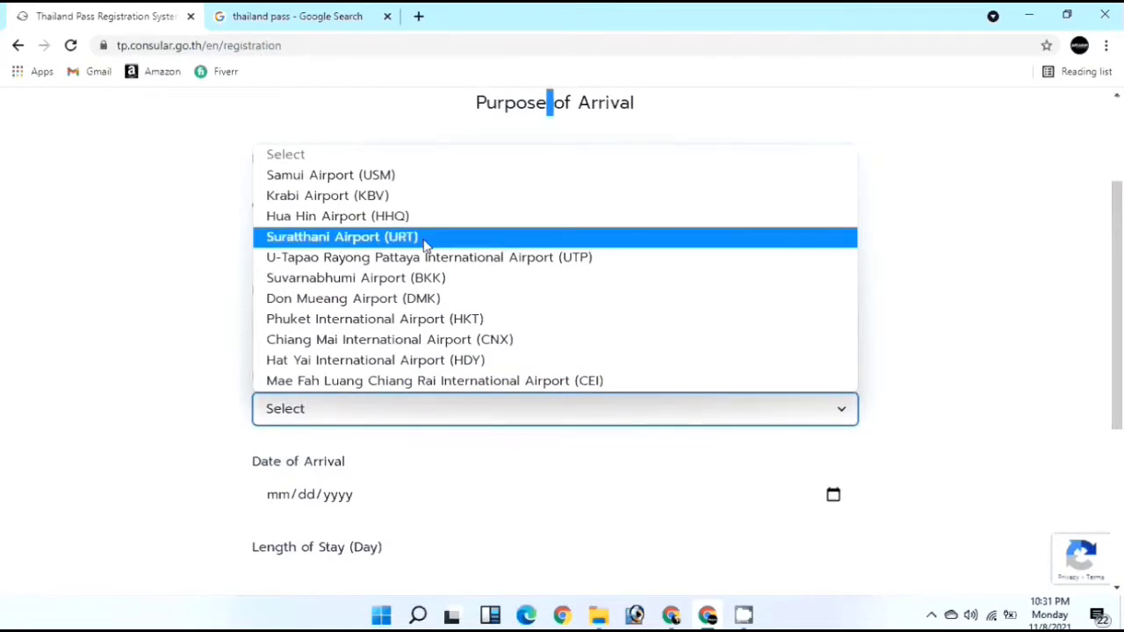
{"action": "left_click", "coordinate": [434, 278]}
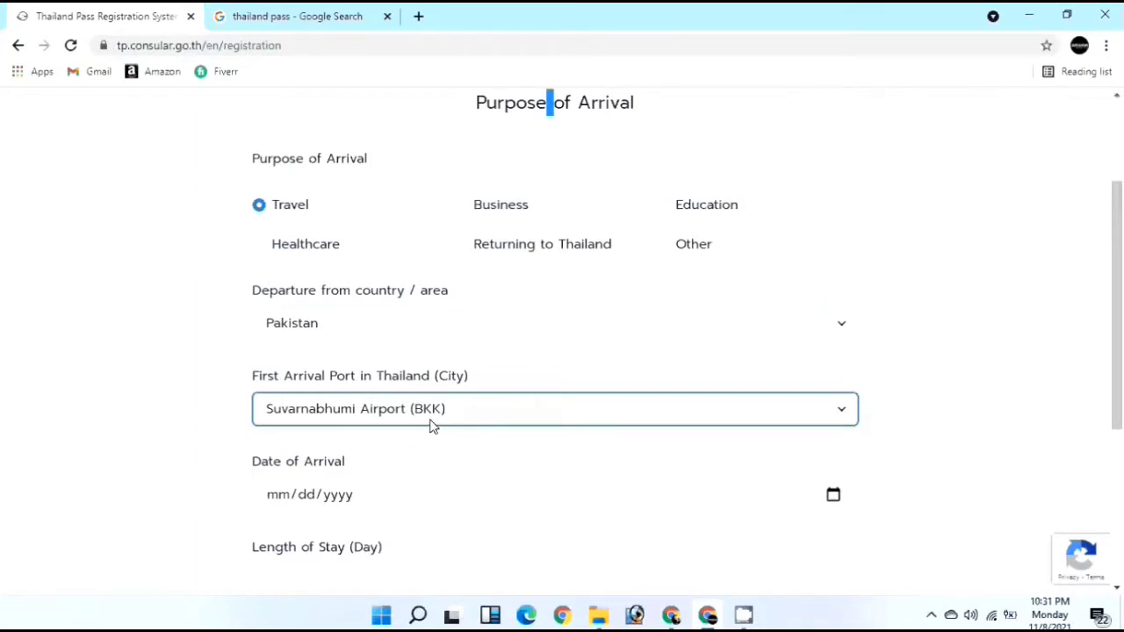
Set the date of arrival to 11/18/2021 and the length of stay to 10 days.
{"action": "scroll", "coordinate": [430, 425], "scroll_direction": "down", "scroll_amount": 2}
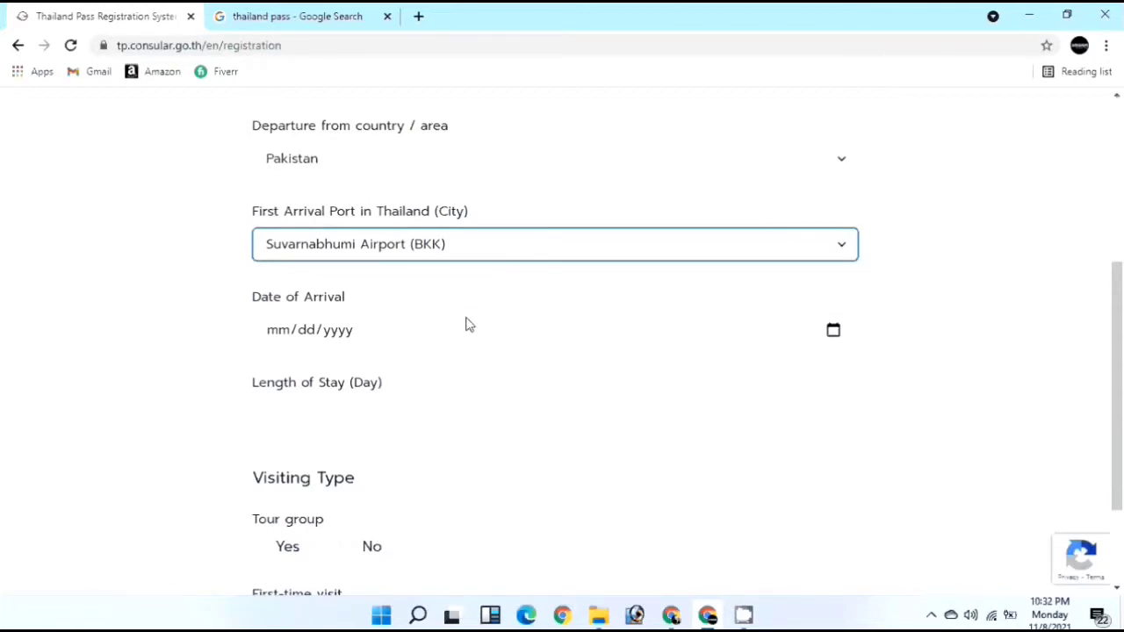
{"action": "left_click", "coordinate": [454, 343]}
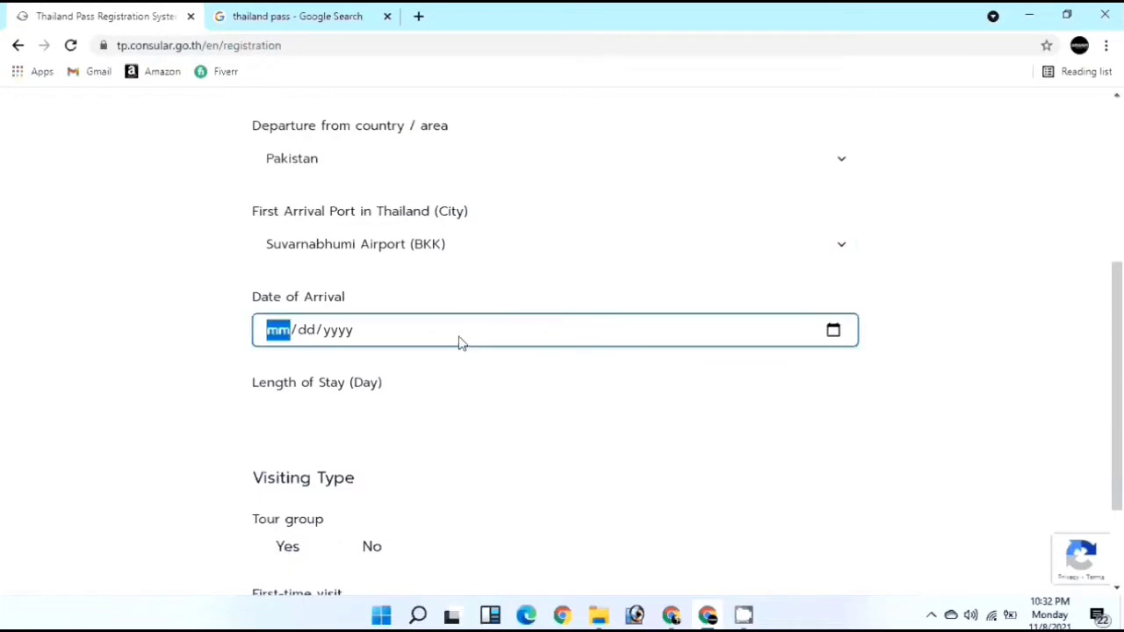
{"action": "left_click", "coordinate": [833, 332]}
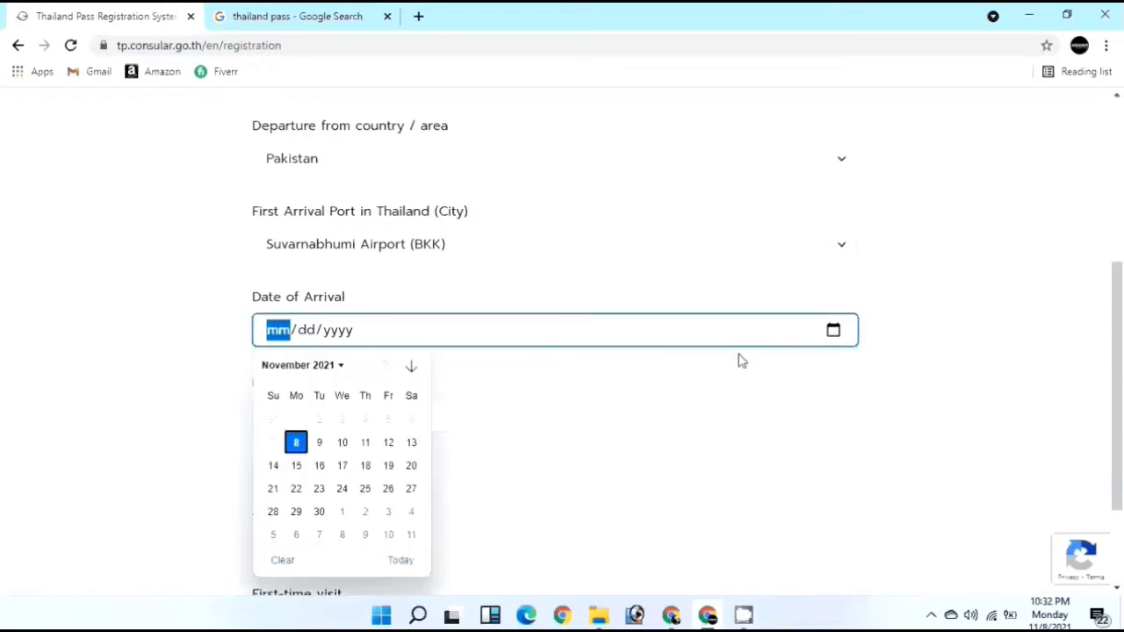
{"action": "left_click", "coordinate": [365, 466]}
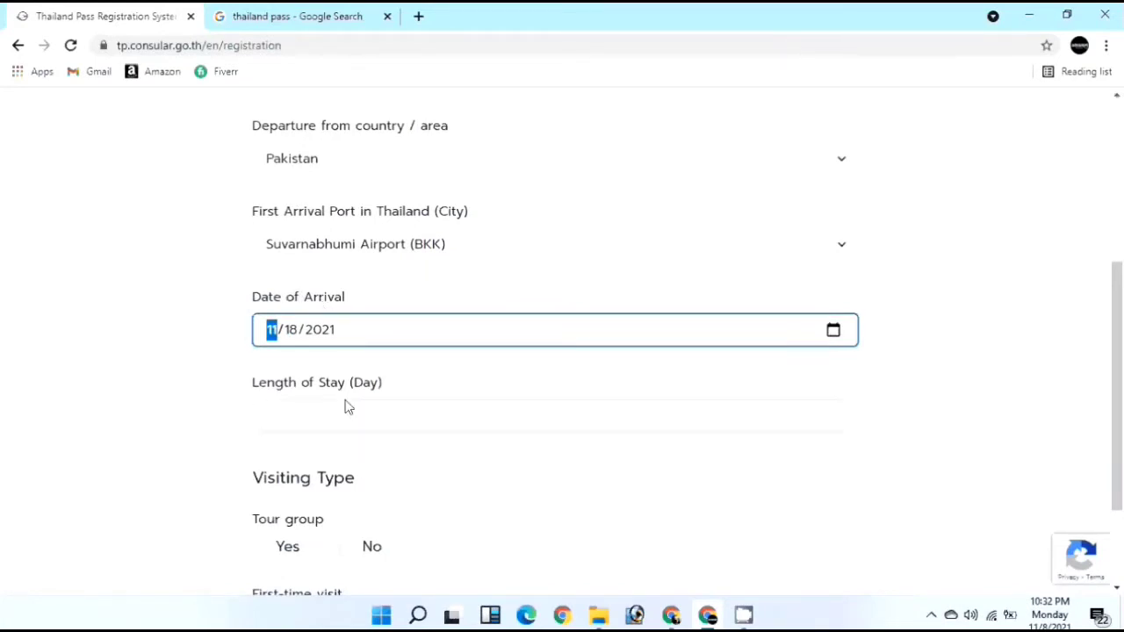
{"action": "left_click_drag", "start_coordinate": [246, 389], "coordinate": [328, 396]}
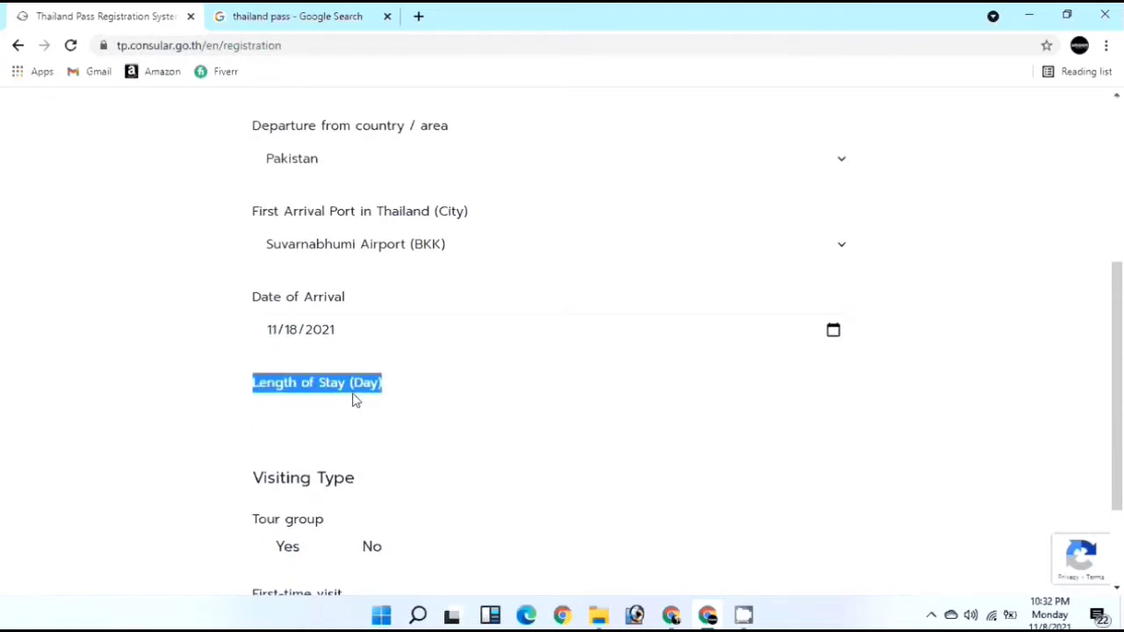
{"action": "left_click", "coordinate": [360, 414]}
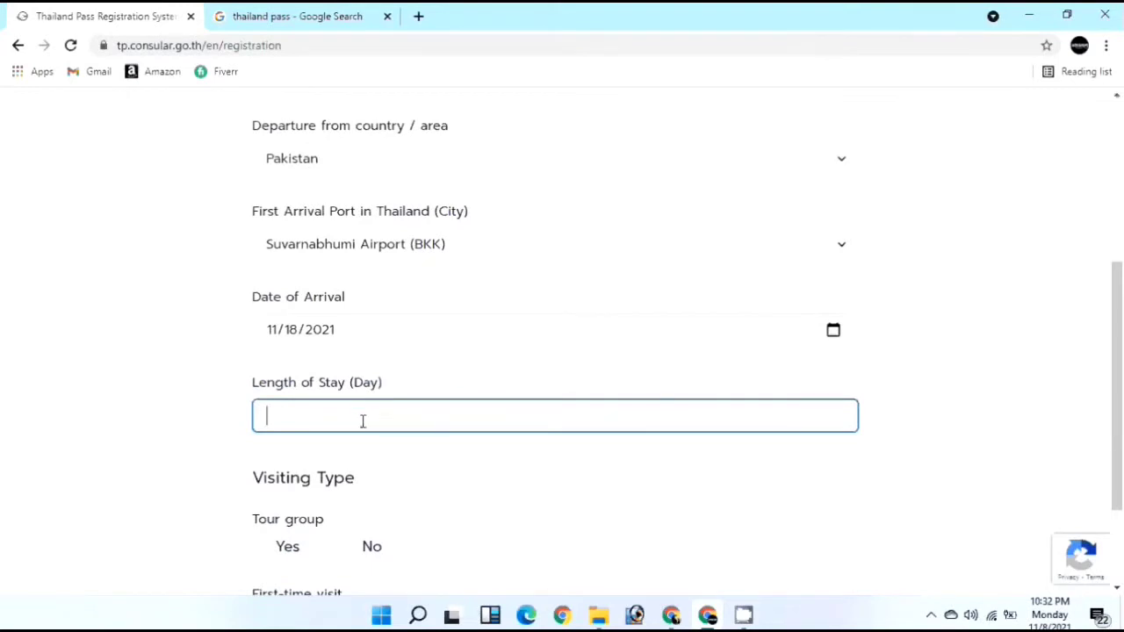
{"action": "type", "text": "10"}
Answer No to both tour group and first-time visit, and submit the arrival details for registration.
{"action": "scroll", "coordinate": [443, 471], "scroll_direction": "down", "scroll_amount": 1}
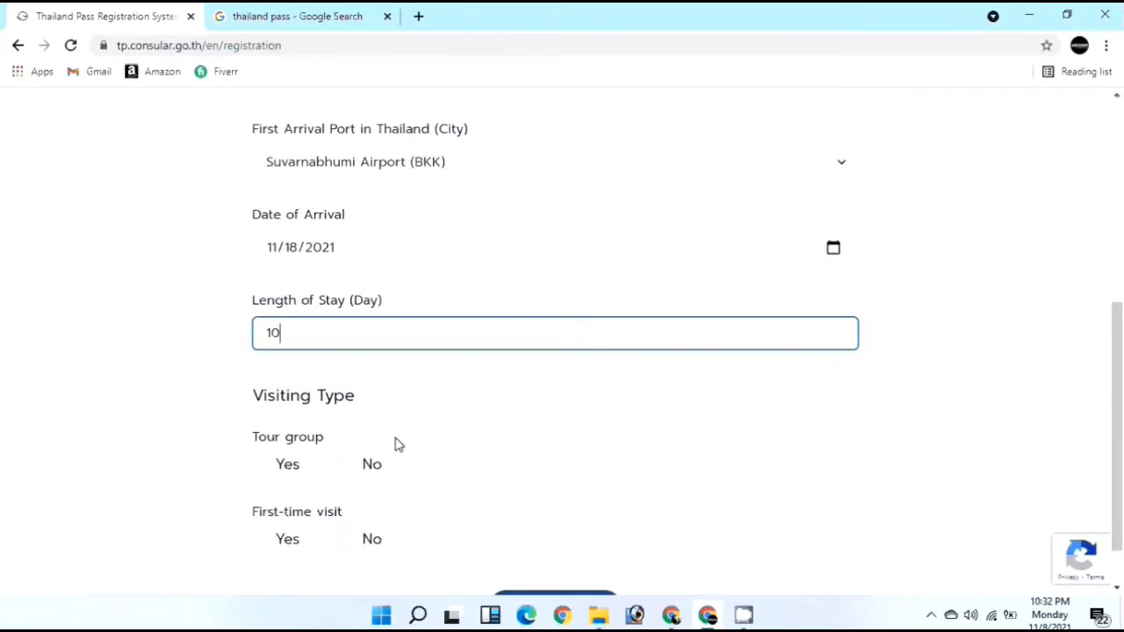
{"action": "scroll", "coordinate": [391, 443], "scroll_direction": "down", "scroll_amount": 1}
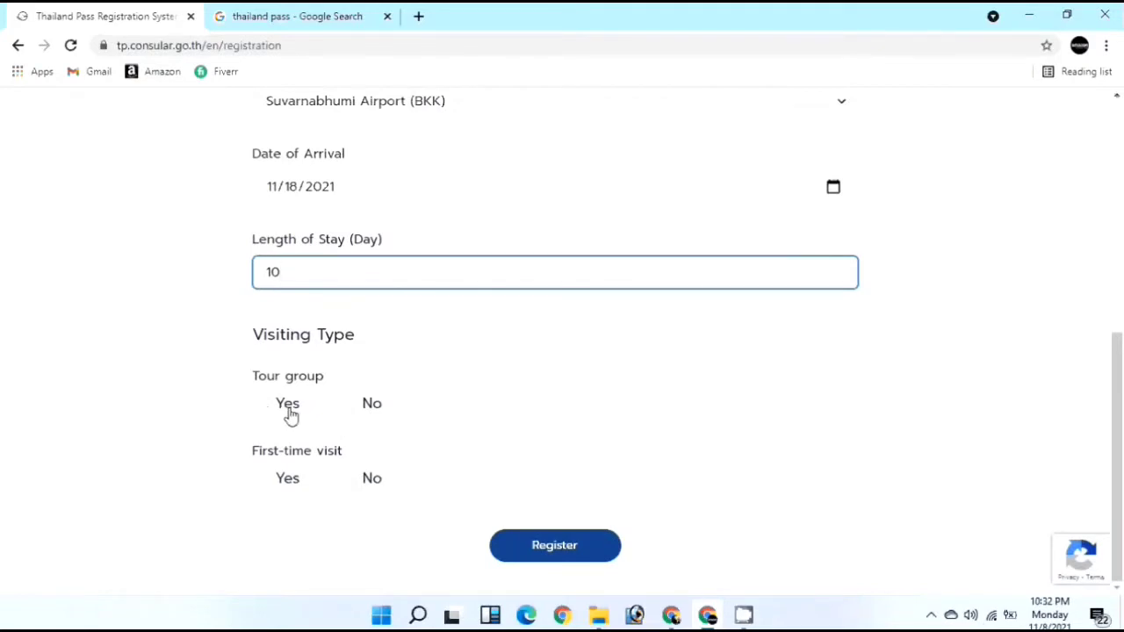
{"action": "left_click", "coordinate": [347, 409]}
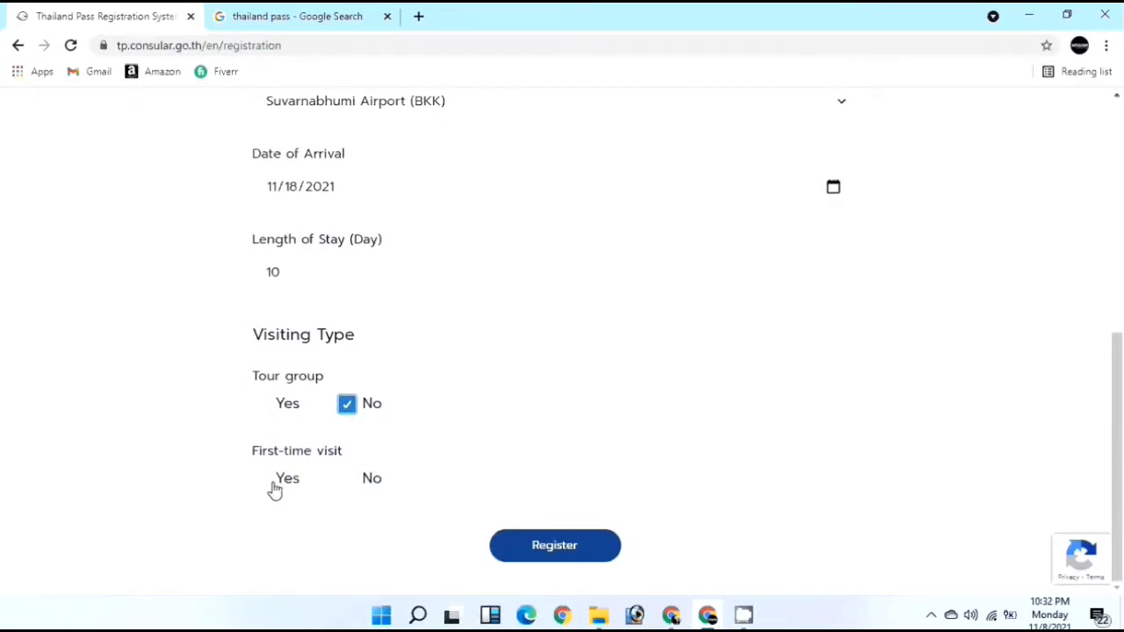
{"action": "left_click", "coordinate": [349, 489]}
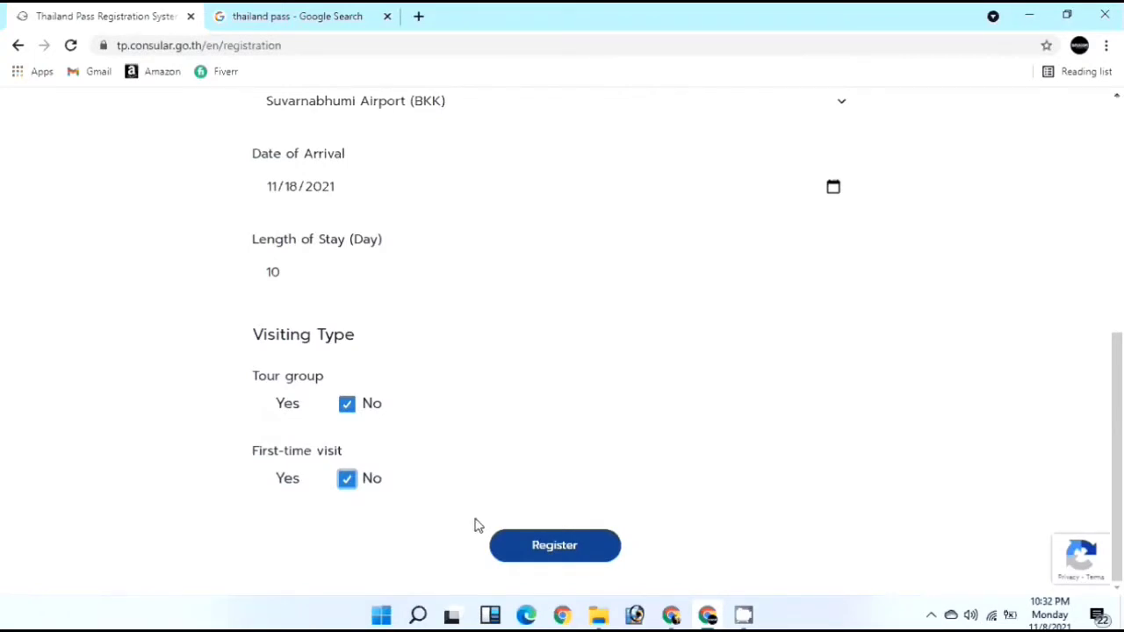
{"action": "left_click", "coordinate": [540, 548]}
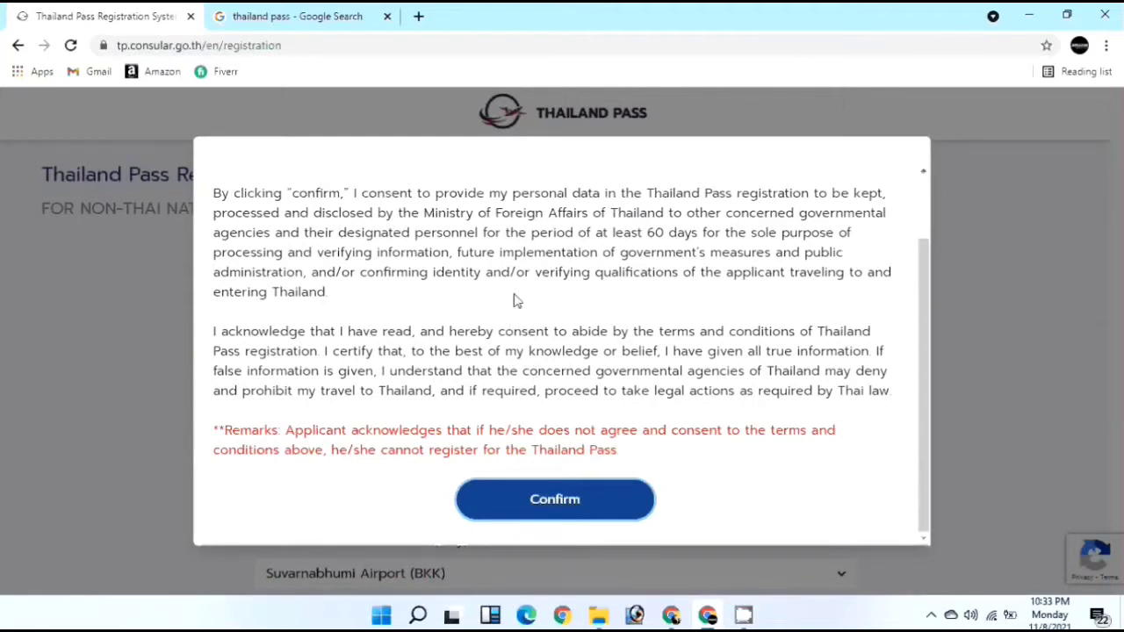
Read the personal data consent and registration terms, and confirm them to proceed to the personal information form.
{"action": "left_click_drag", "start_coordinate": [434, 213], "coordinate": [490, 273]}
{"action": "left_click", "coordinate": [475, 301]}
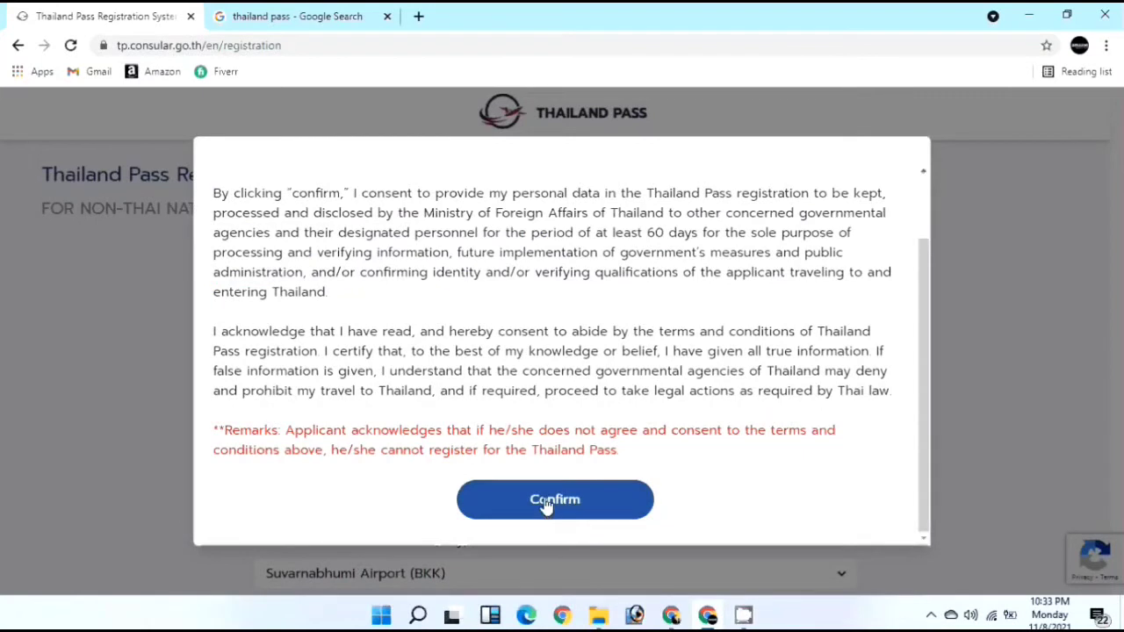
{"action": "left_click", "coordinate": [546, 502]}
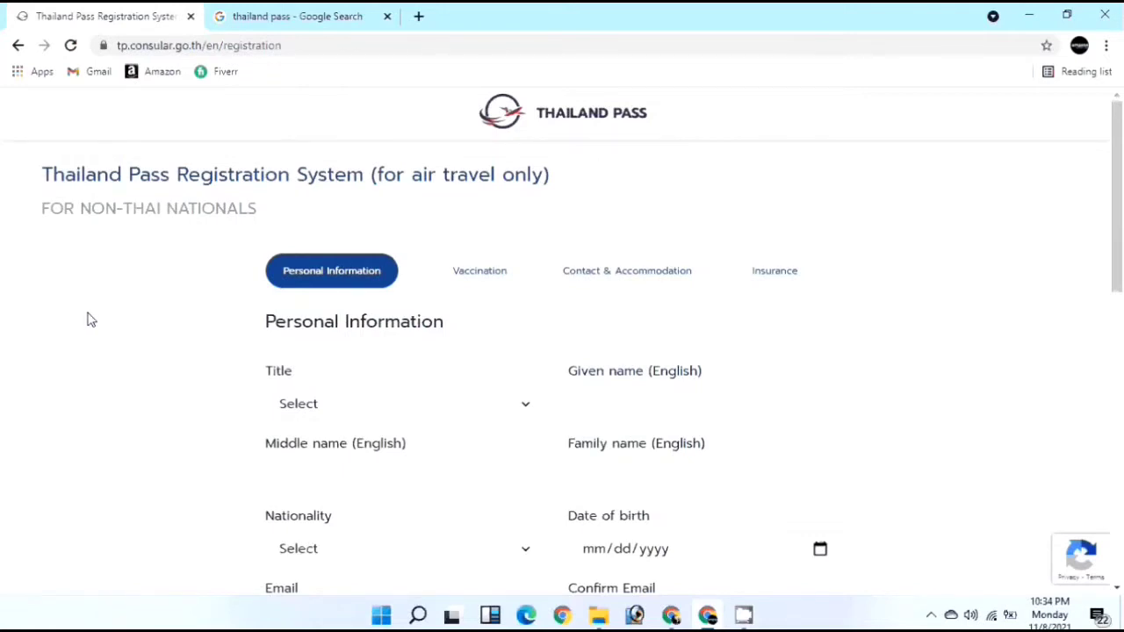
Set the title to Mr and fill in the applicant's given name and family name, leaving the middle name empty.
{"action": "scroll", "coordinate": [298, 258], "scroll_direction": "down", "scroll_amount": 2}
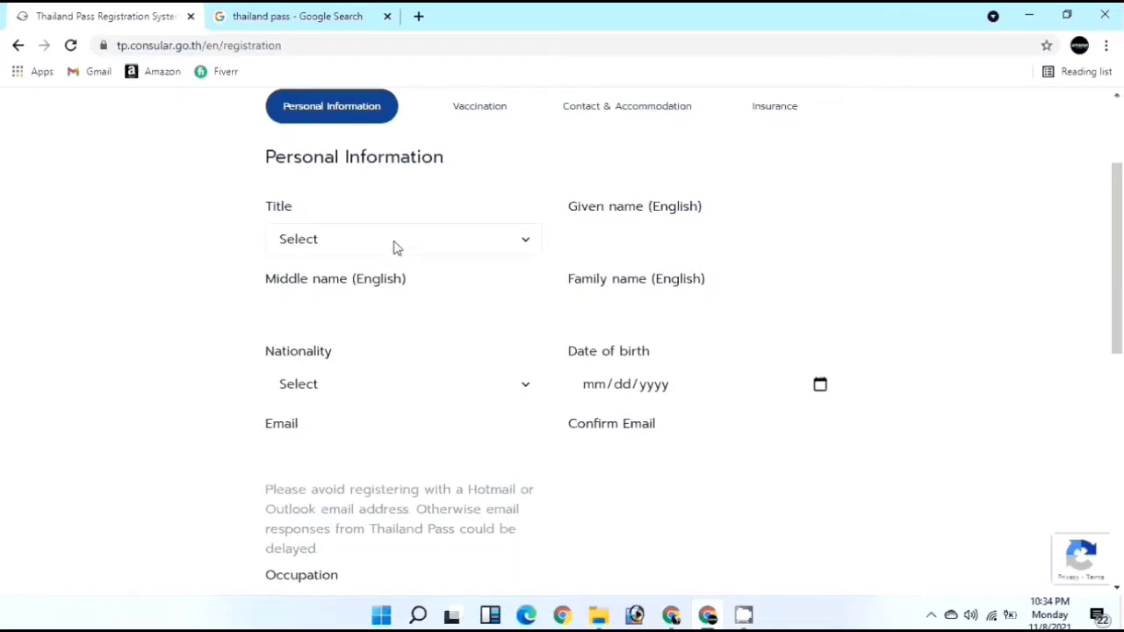
{"action": "left_click", "coordinate": [393, 247]}
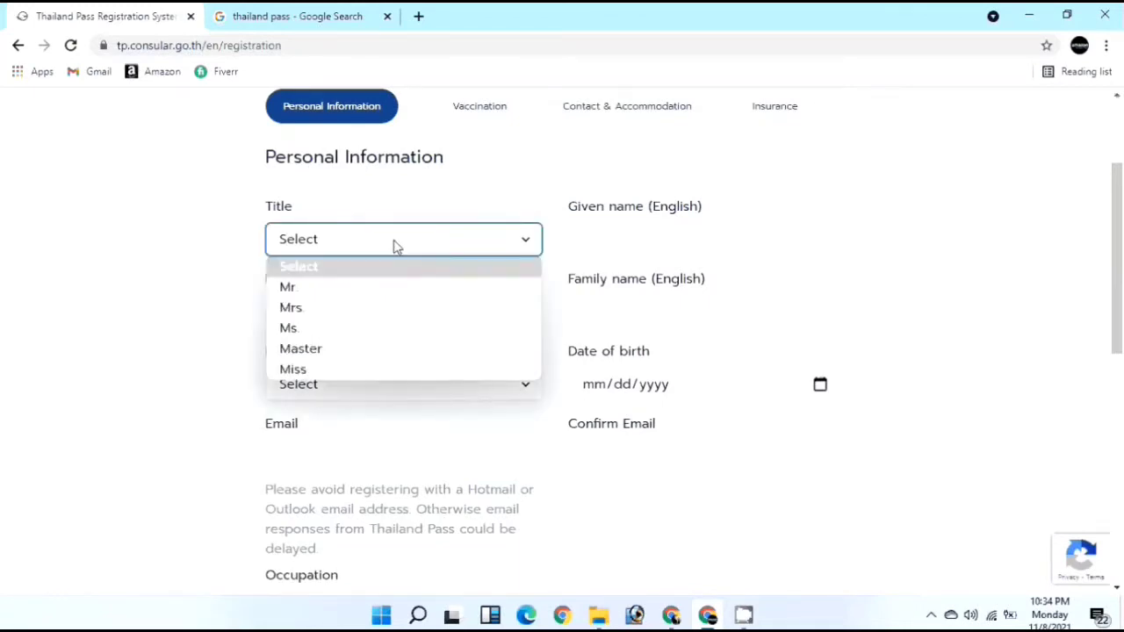
{"action": "left_click", "coordinate": [395, 297]}
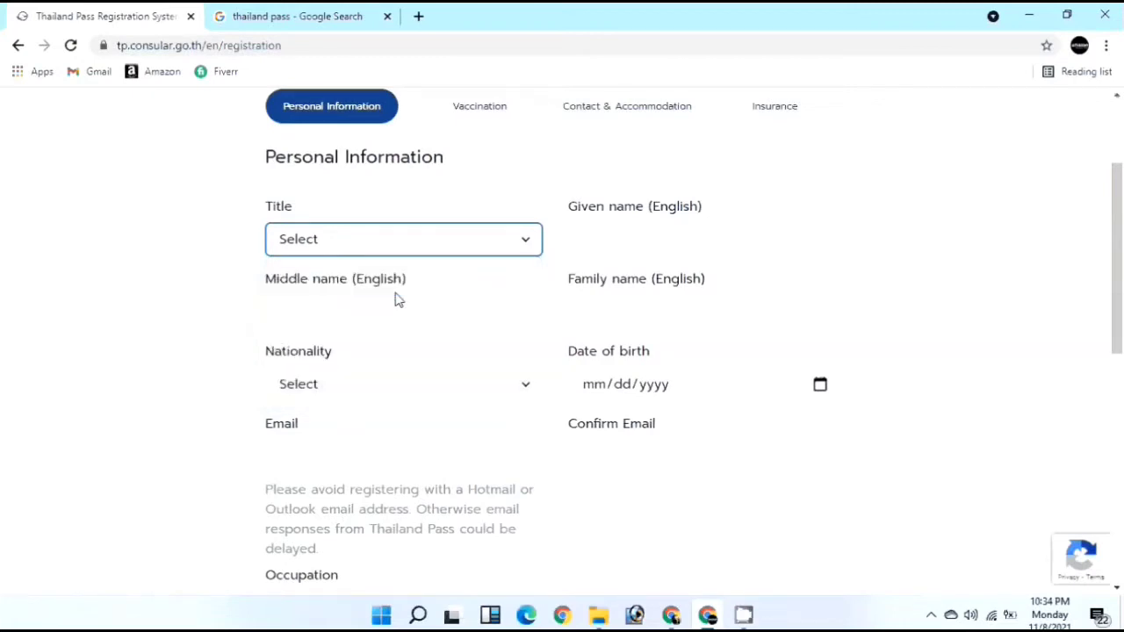
{"action": "left_click", "coordinate": [631, 242]}
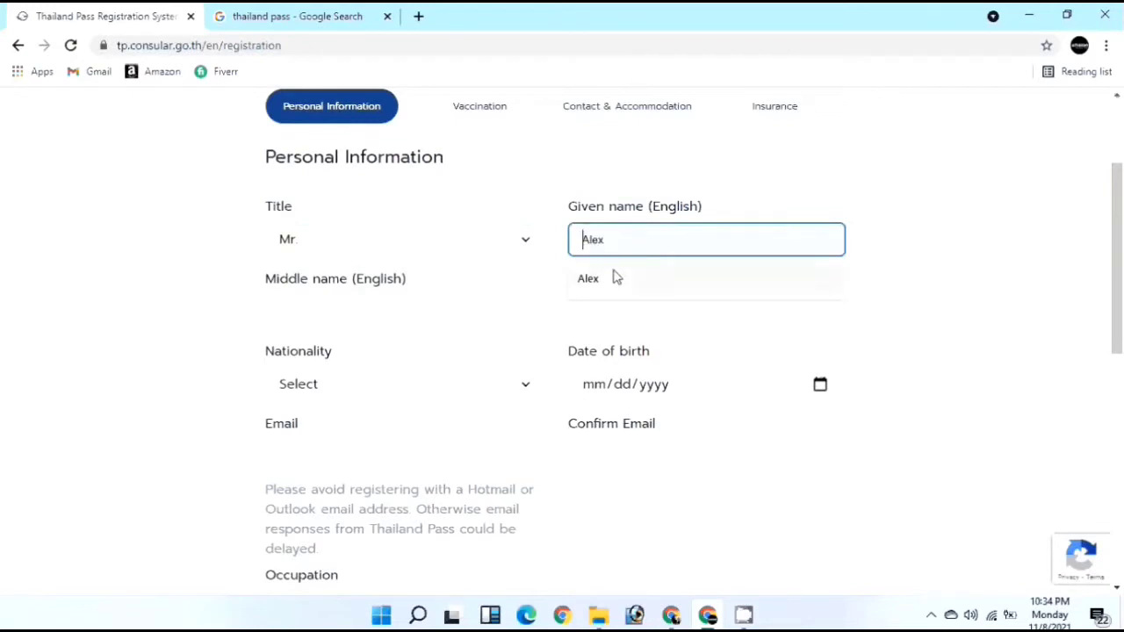
{"action": "left_click", "coordinate": [615, 275]}
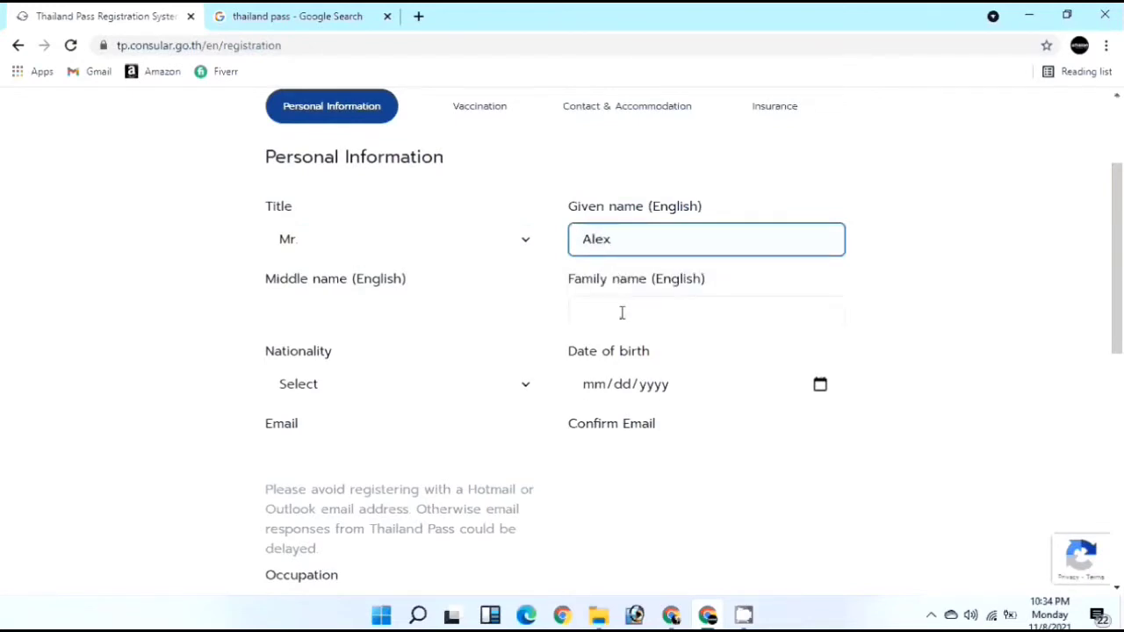
{"action": "left_click", "coordinate": [622, 312]}
{"action": "left_click", "coordinate": [619, 349]}
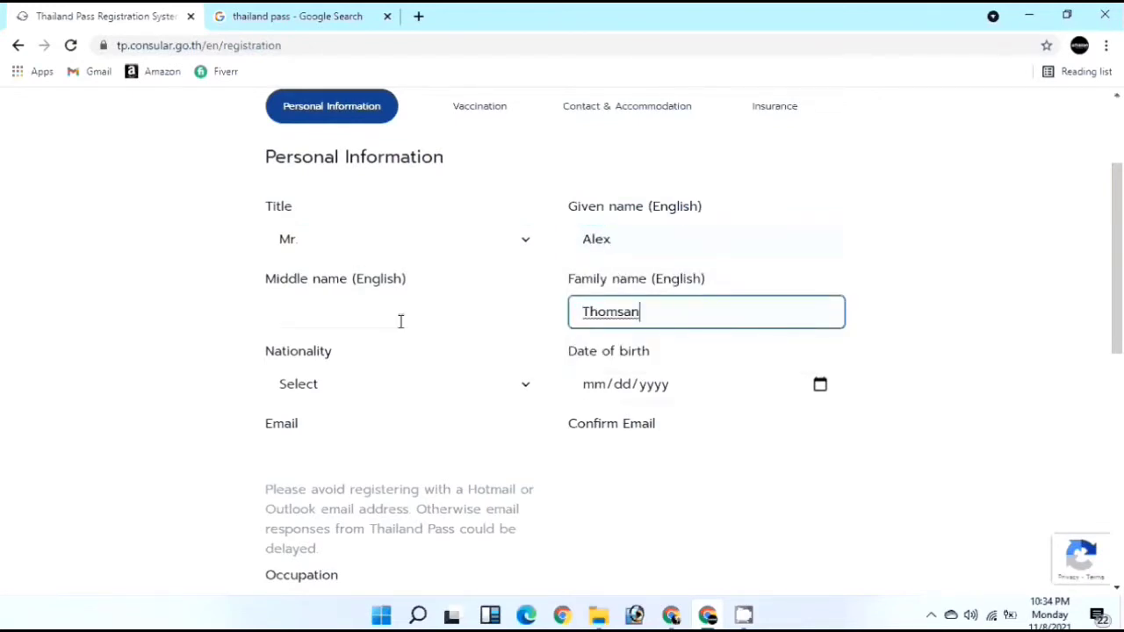
{"action": "left_click", "coordinate": [356, 318]}
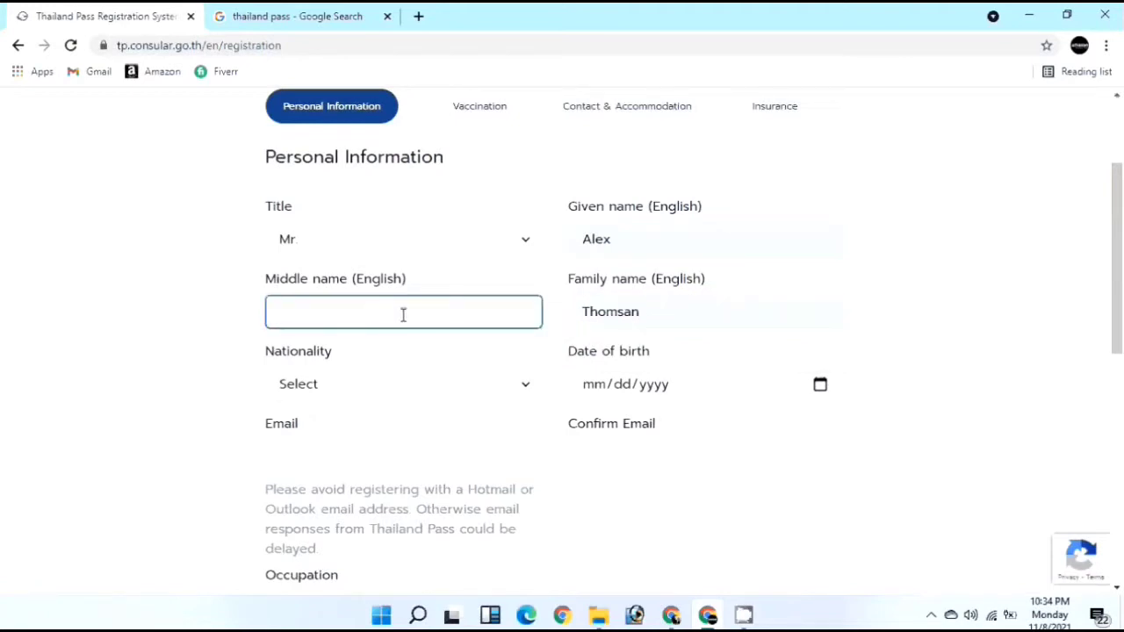
{"action": "left_click", "coordinate": [244, 317]}
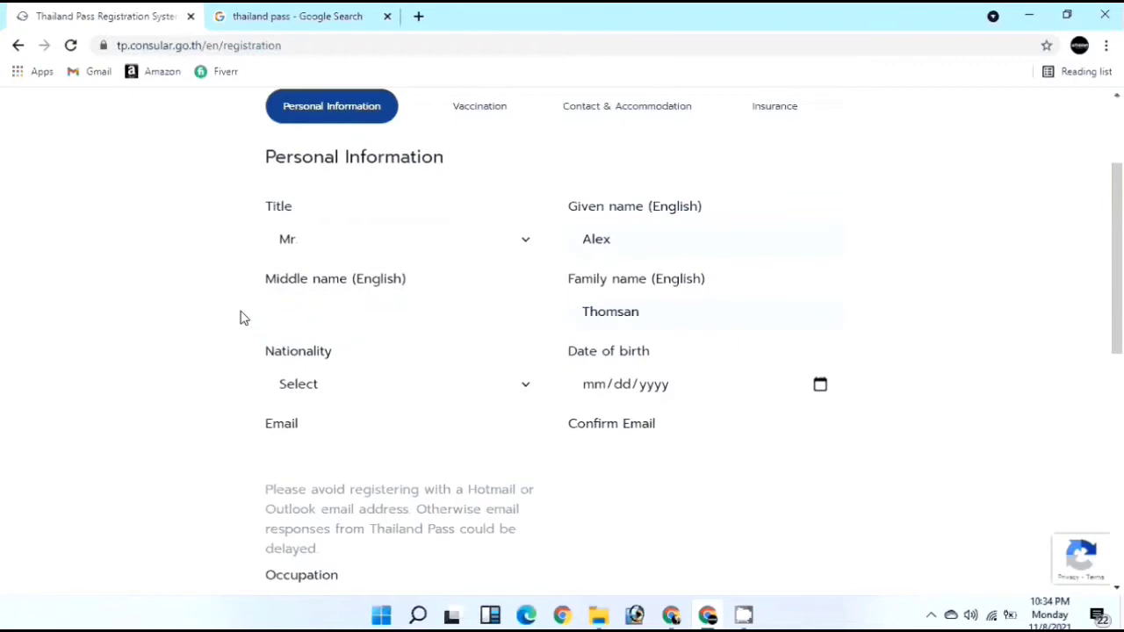
Set the applicant's nationality to Pakistani.
{"action": "scroll", "coordinate": [289, 307], "scroll_direction": "down", "scroll_amount": 1}
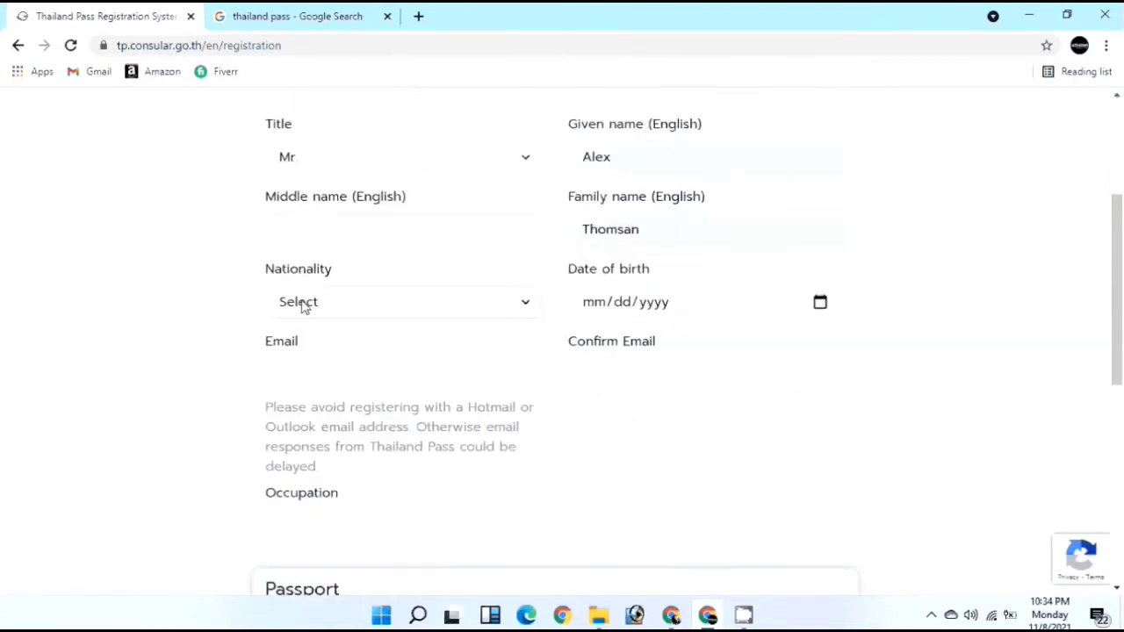
{"action": "left_click", "coordinate": [303, 305]}
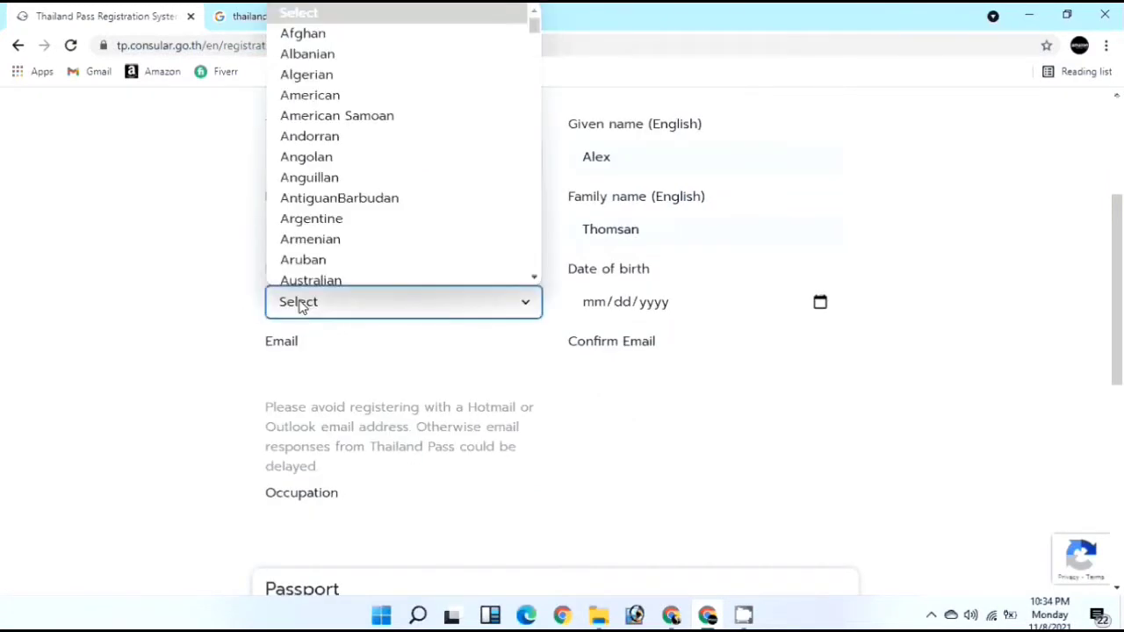
{"action": "type", "text": "p"}
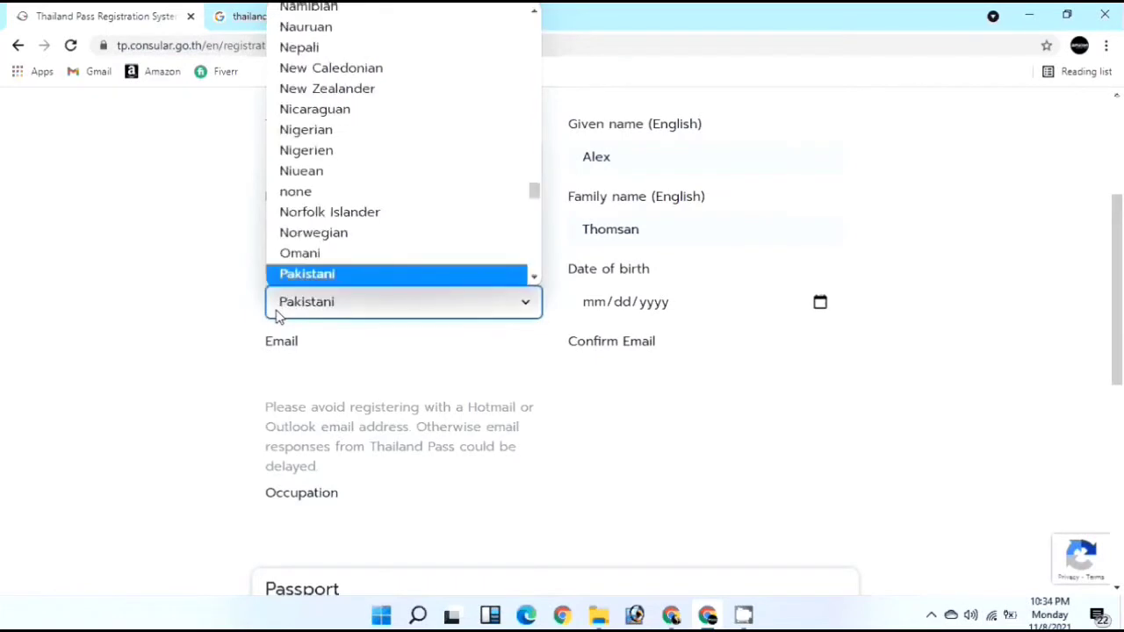
{"action": "key", "text": "Return"}
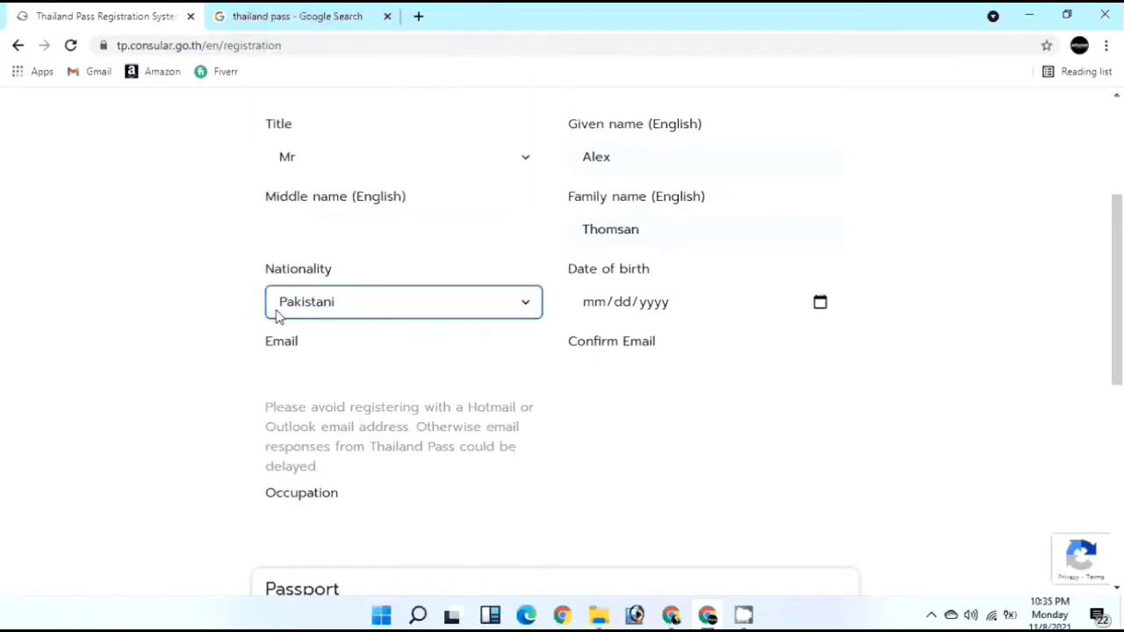
Fill in the applicant's date of birth using the calendar picker.
{"action": "left_click", "coordinate": [759, 305]}
{"action": "left_click", "coordinate": [821, 302]}
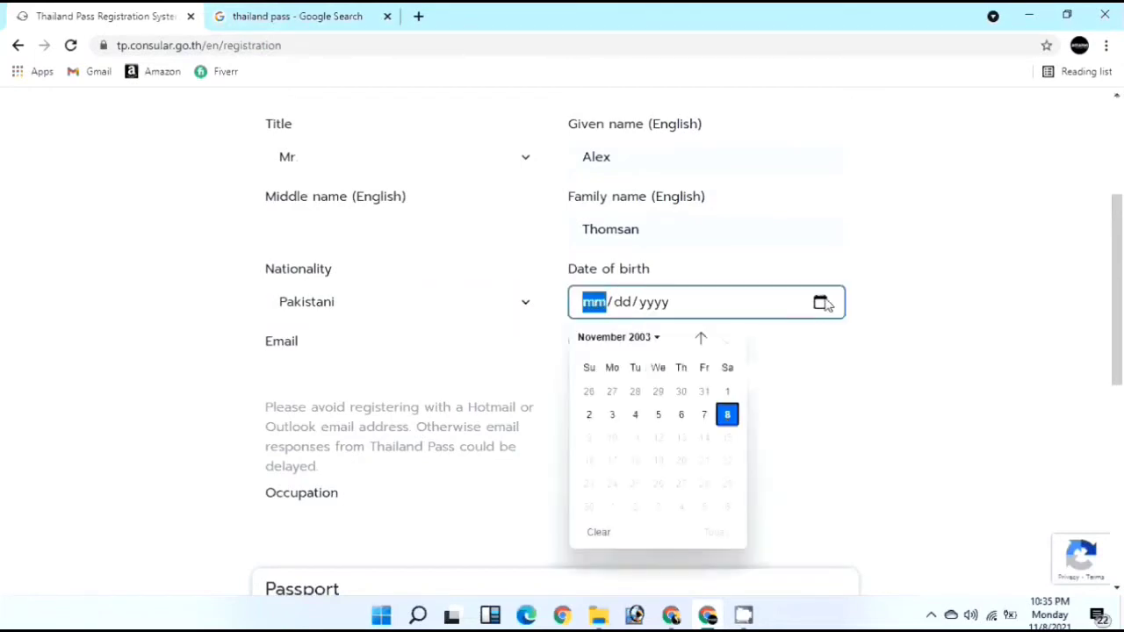
{"action": "left_click", "coordinate": [648, 337]}
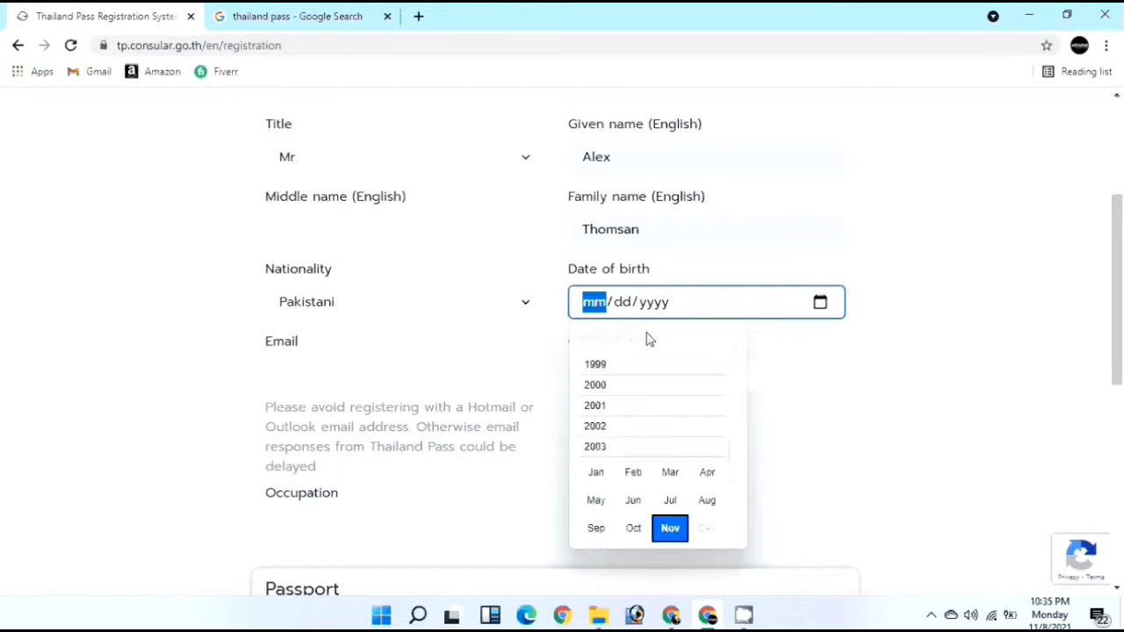
{"action": "left_click", "coordinate": [600, 386]}
{"action": "left_click", "coordinate": [606, 412]}
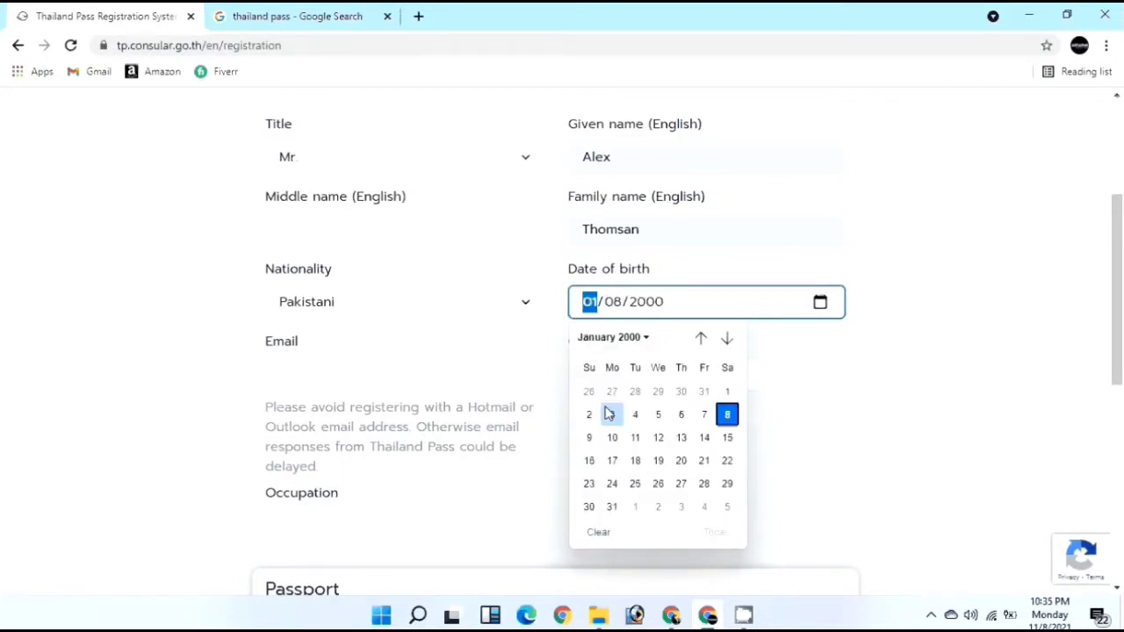
{"action": "left_click", "coordinate": [722, 393]}
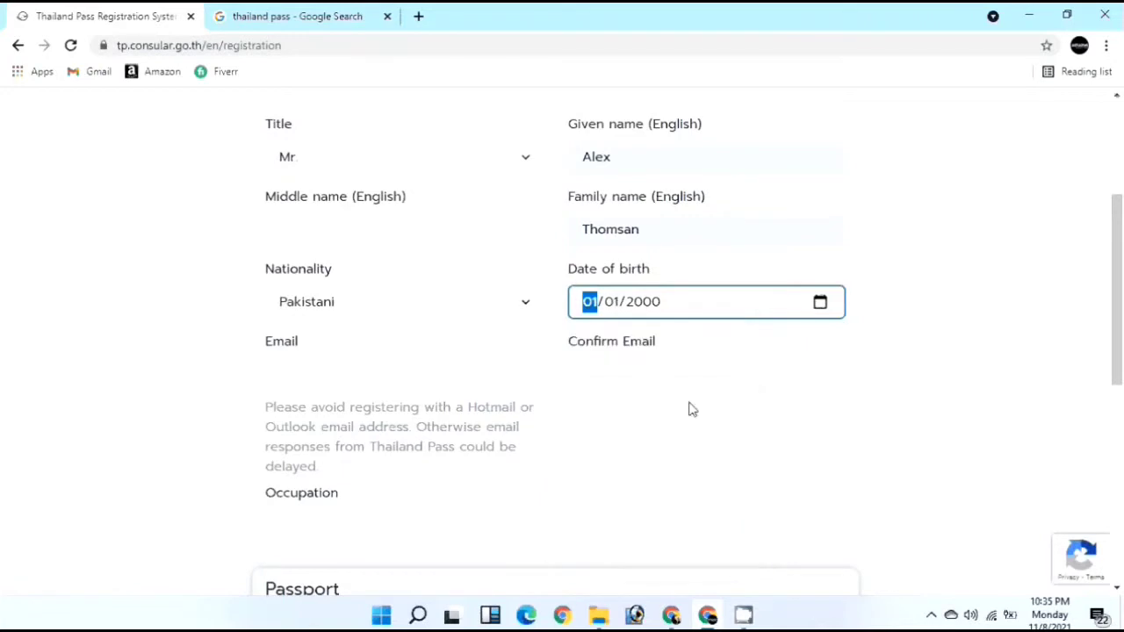
Fill in the applicant's email address and copy the same address into the email confirmation.
{"action": "left_click", "coordinate": [518, 370]}
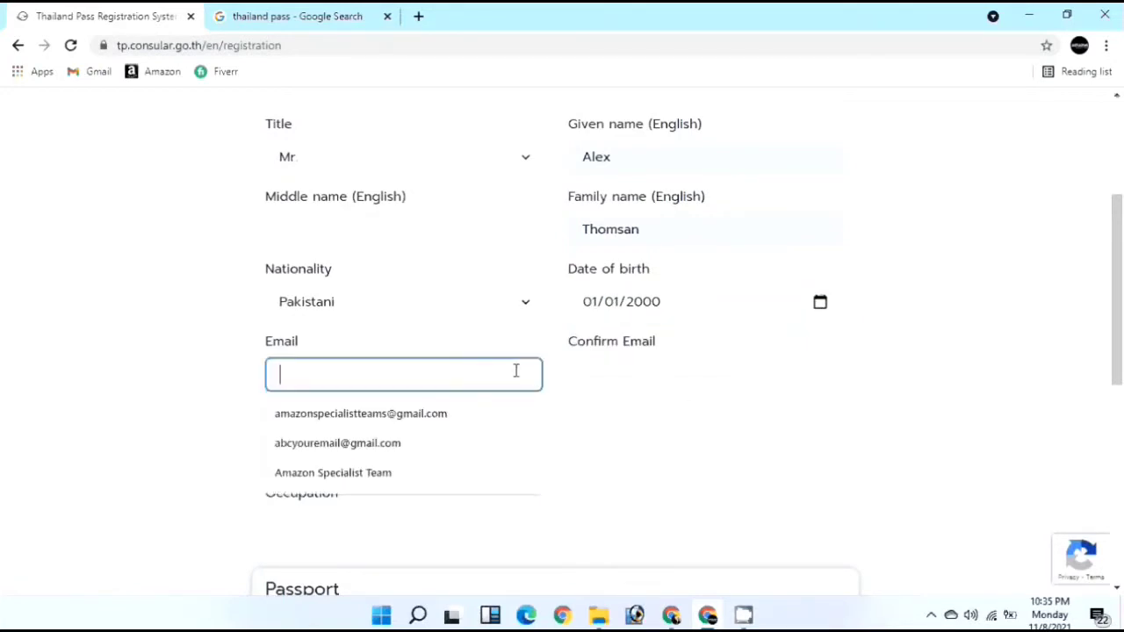
{"action": "left_click", "coordinate": [468, 442]}
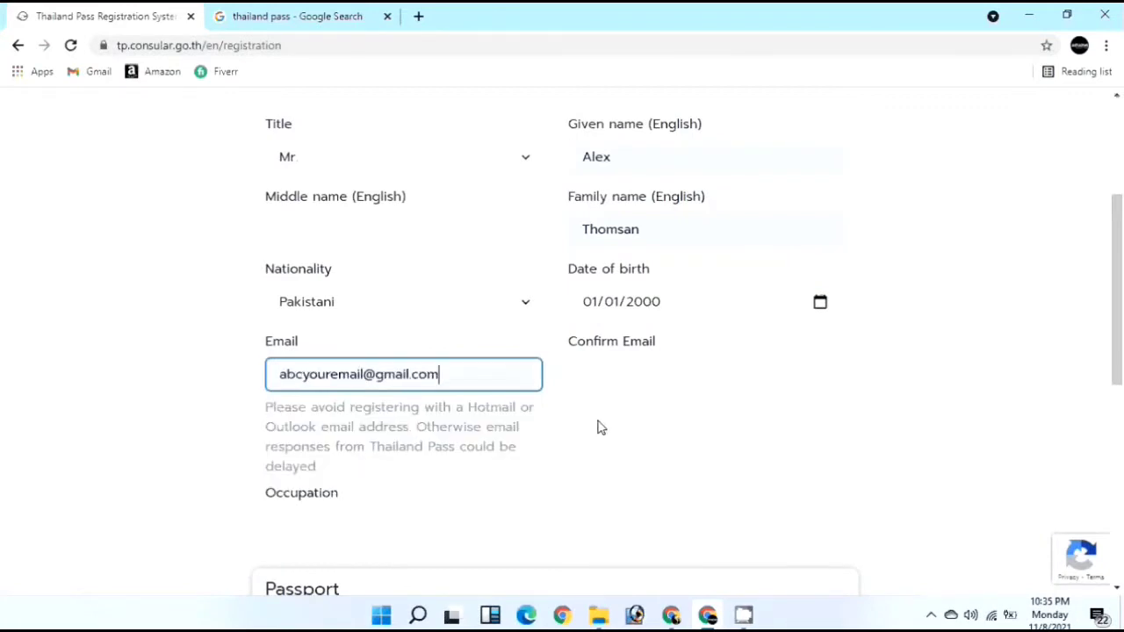
{"action": "triple_click", "coordinate": [358, 374]}
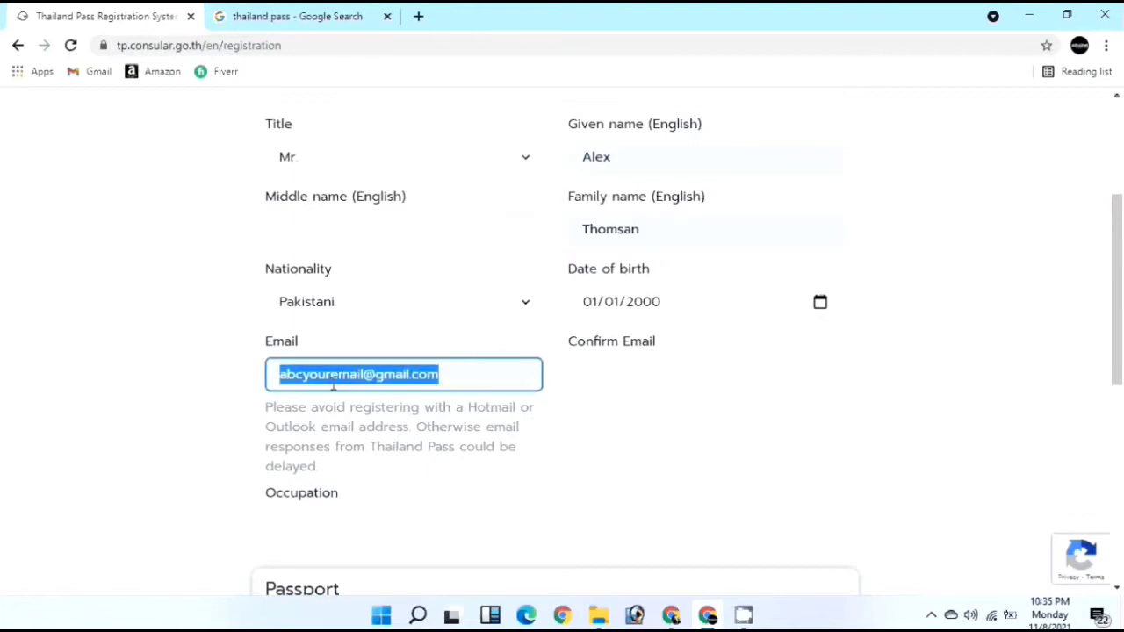
{"action": "left_click", "coordinate": [368, 408]}
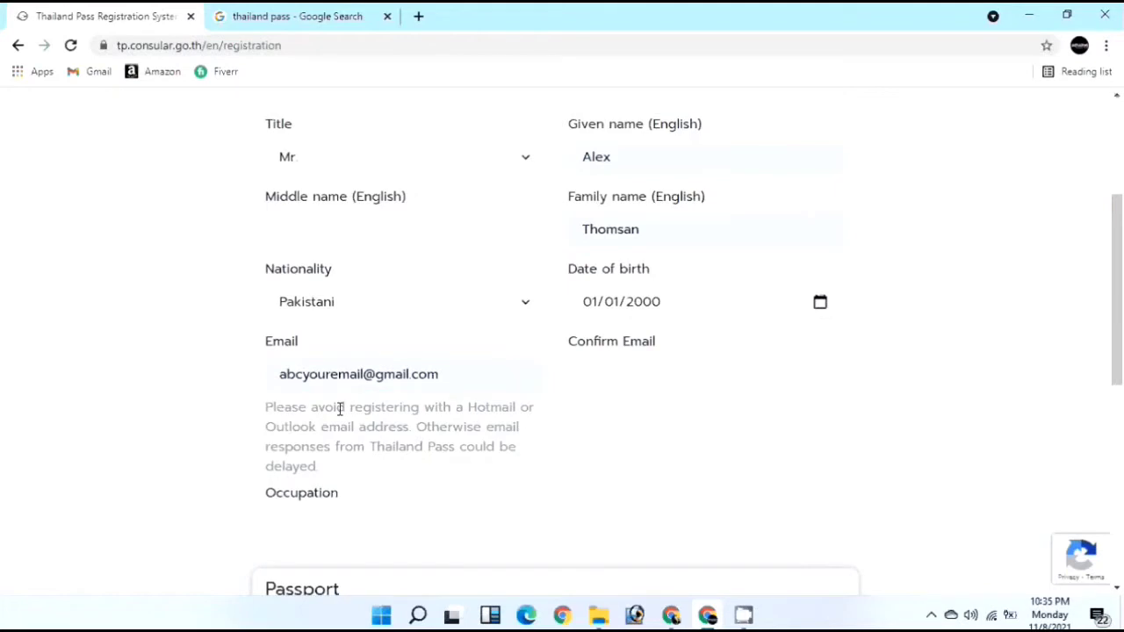
{"action": "left_click", "coordinate": [376, 374]}
{"action": "key", "text": "ctrl+a"}
{"action": "key", "text": "ctrl+c"}
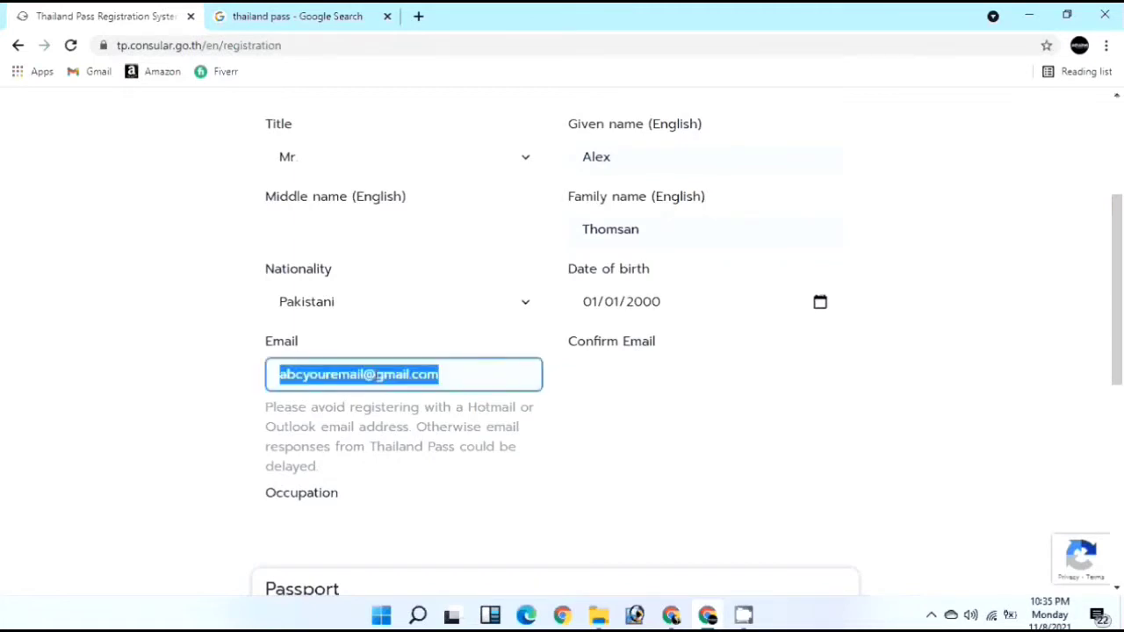
{"action": "left_click", "coordinate": [614, 383]}
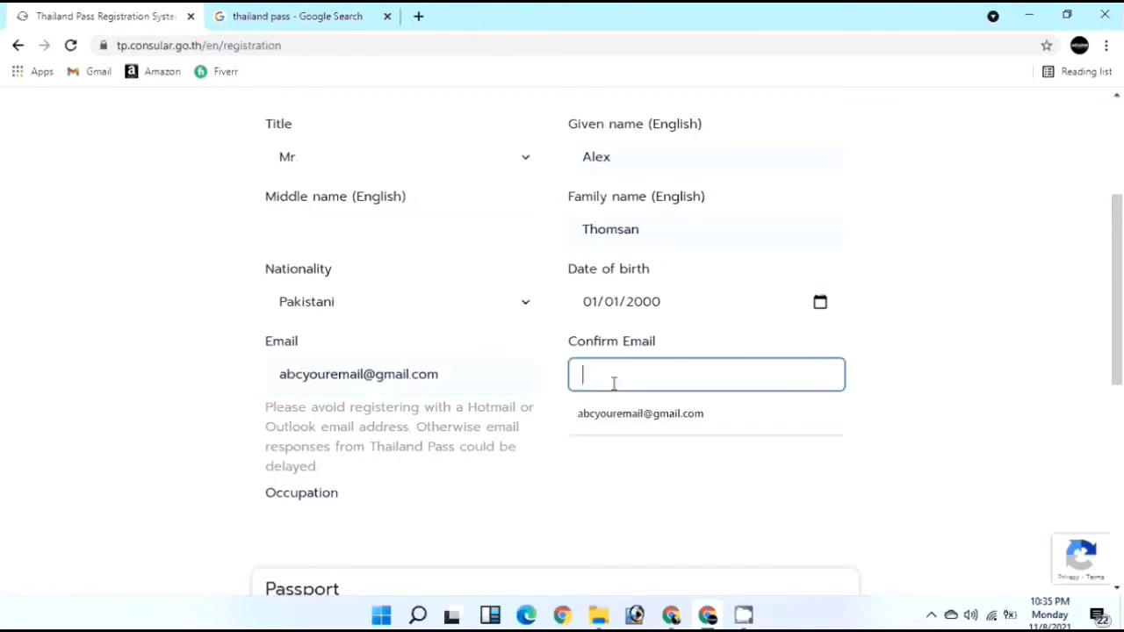
{"action": "key", "text": "ctrl+v"}
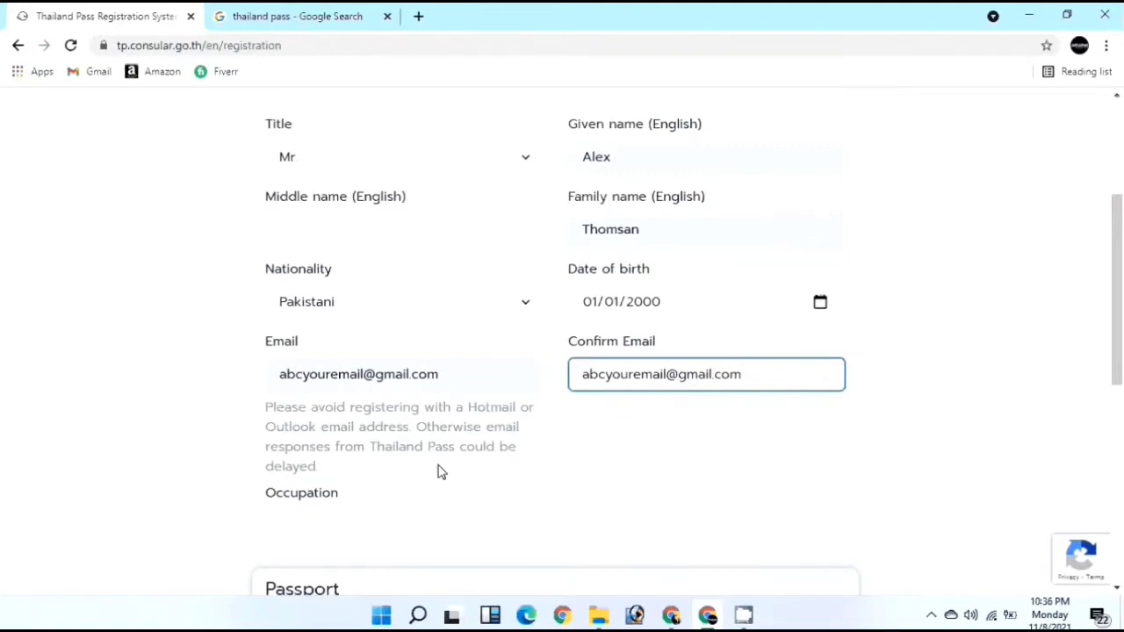
Set the applicant's occupation to Freelancer.
{"action": "scroll", "coordinate": [439, 469], "scroll_direction": "down", "scroll_amount": 1}
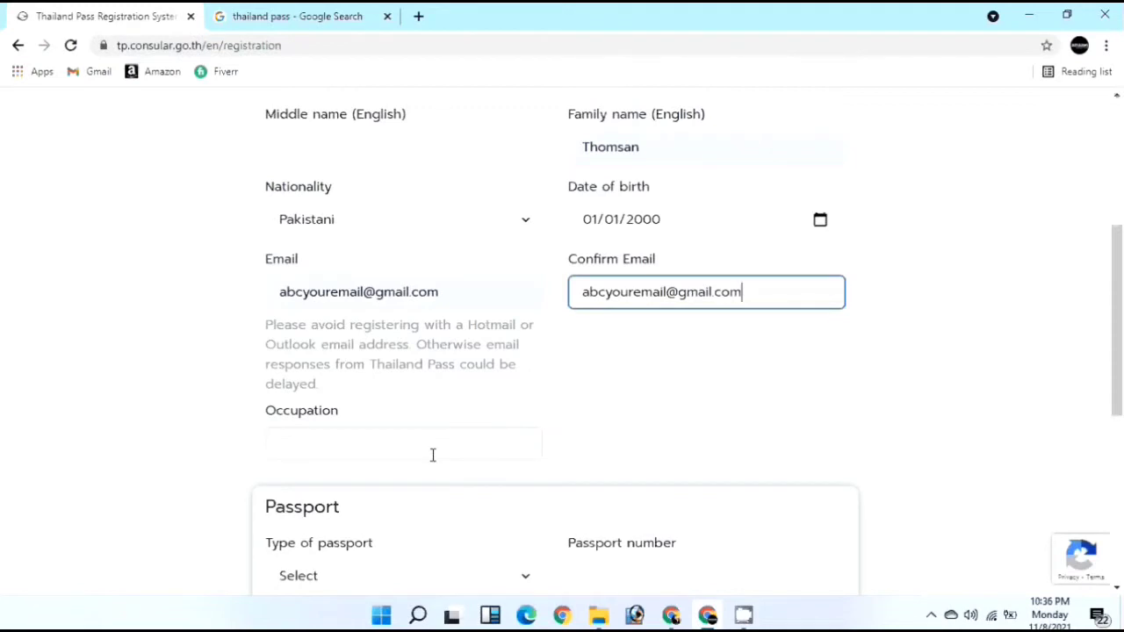
{"action": "left_click", "coordinate": [433, 455]}
{"action": "left_click", "coordinate": [378, 513]}
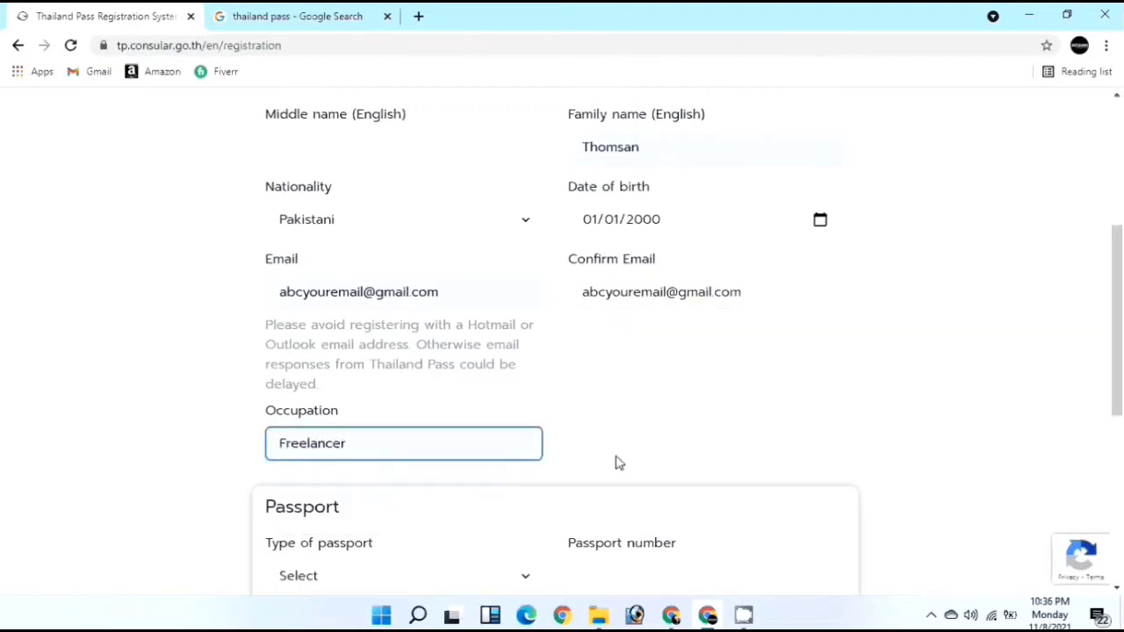
Set the type of passport to Ordinary Passport and fill in the applicant's passport number.
{"action": "scroll", "coordinate": [796, 451], "scroll_direction": "down", "scroll_amount": 1}
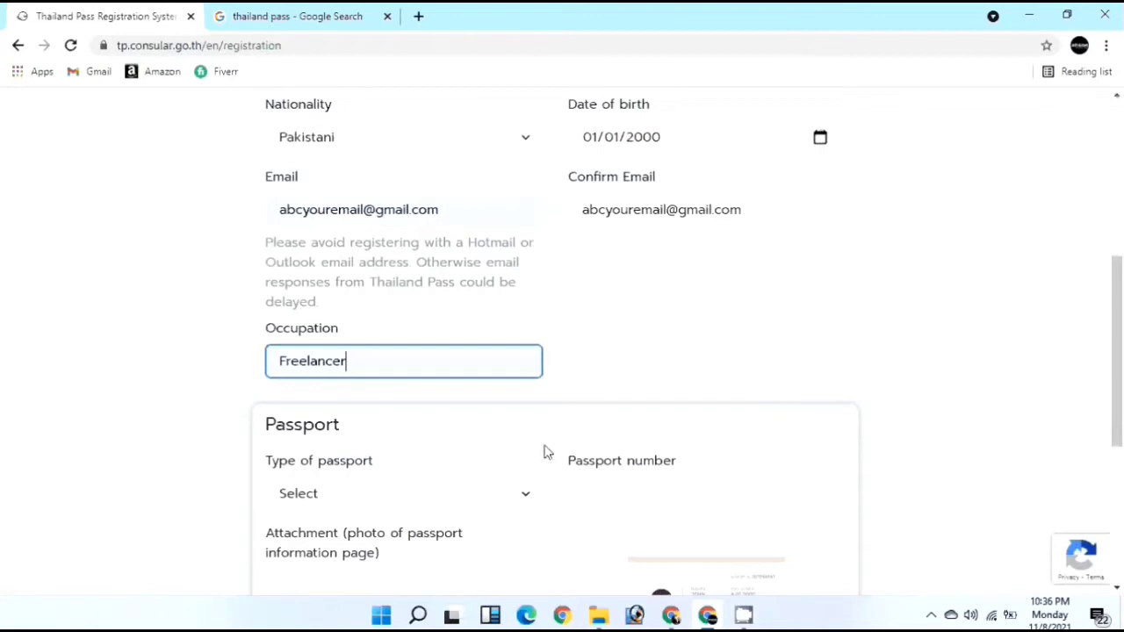
{"action": "scroll", "coordinate": [520, 474], "scroll_direction": "down", "scroll_amount": 1}
{"action": "scroll", "coordinate": [518, 473], "scroll_direction": "down", "scroll_amount": 1}
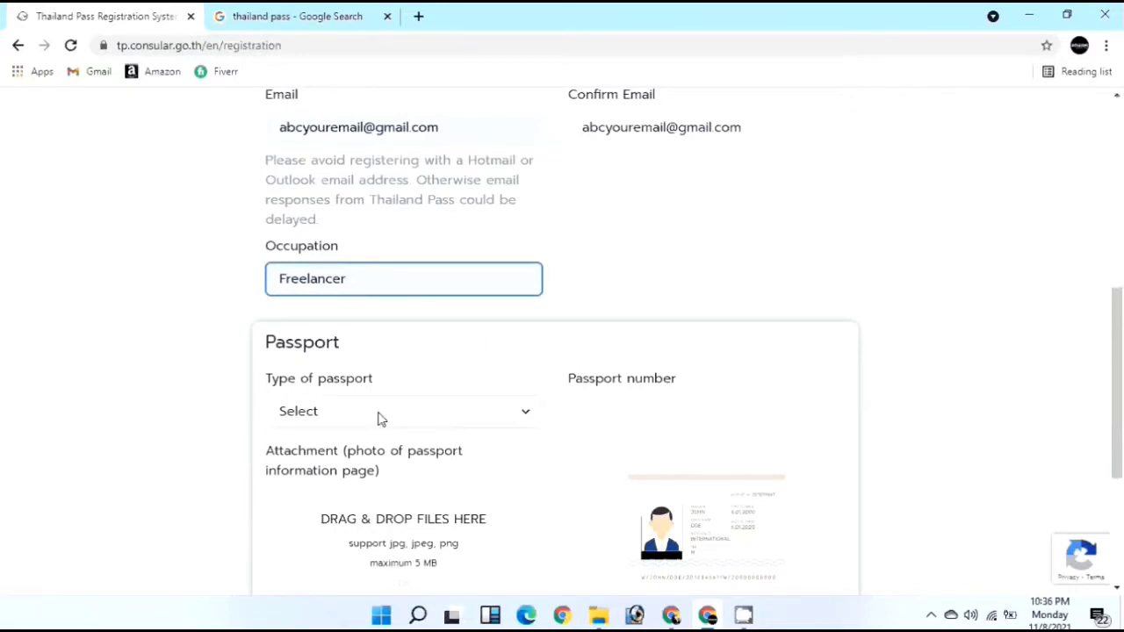
{"action": "scroll", "coordinate": [391, 427], "scroll_direction": "down", "scroll_amount": 1}
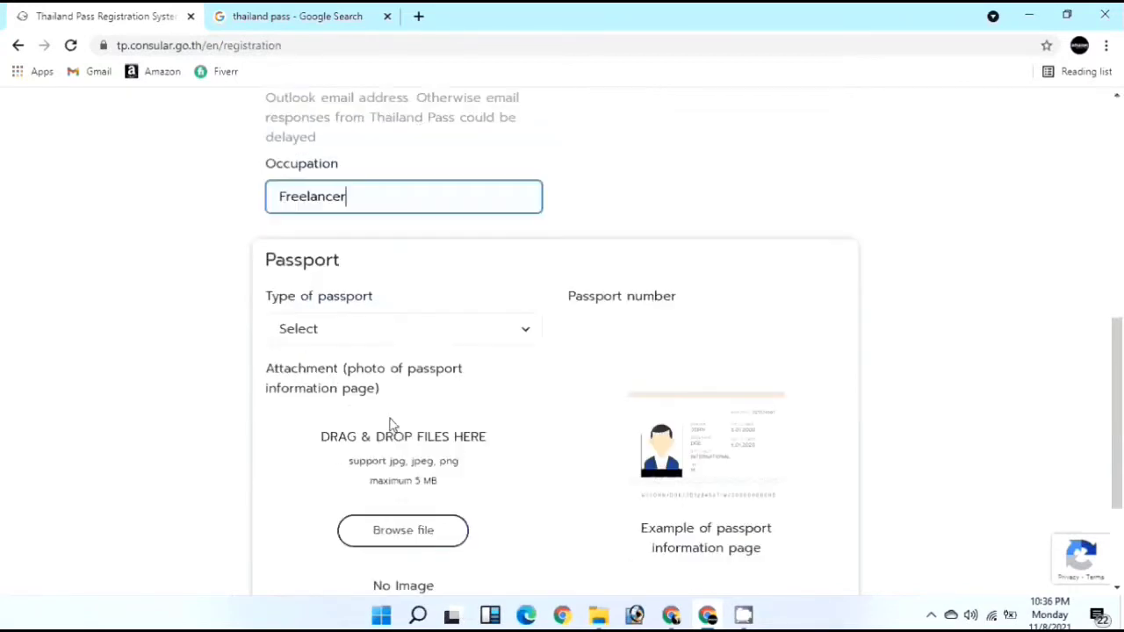
{"action": "scroll", "coordinate": [391, 427], "scroll_direction": "down", "scroll_amount": 1}
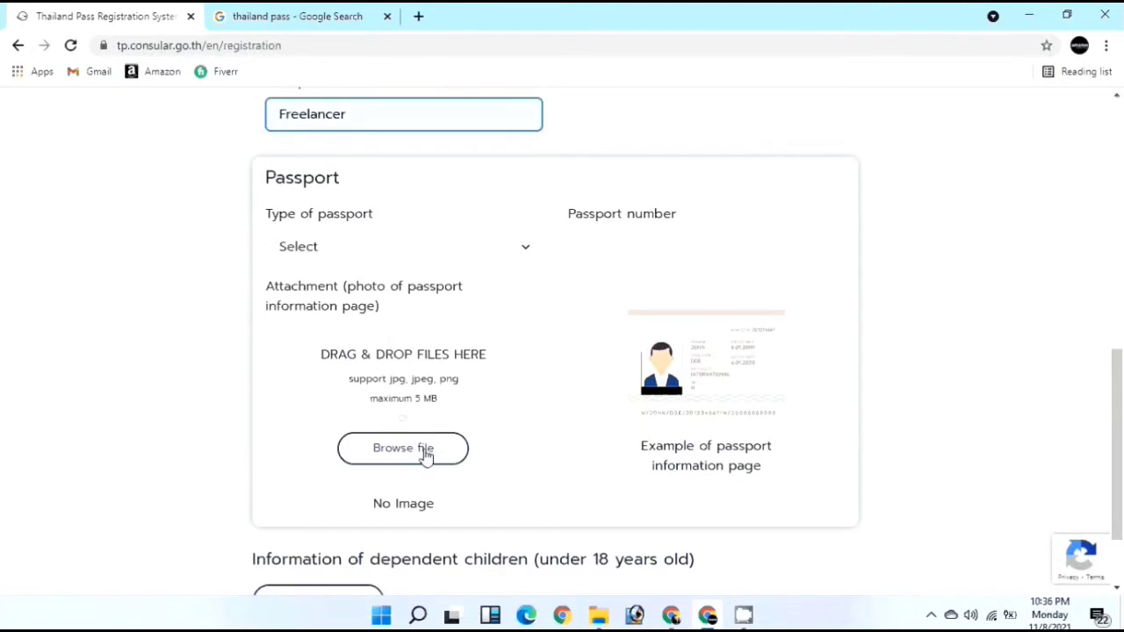
{"action": "left_click", "coordinate": [460, 259]}
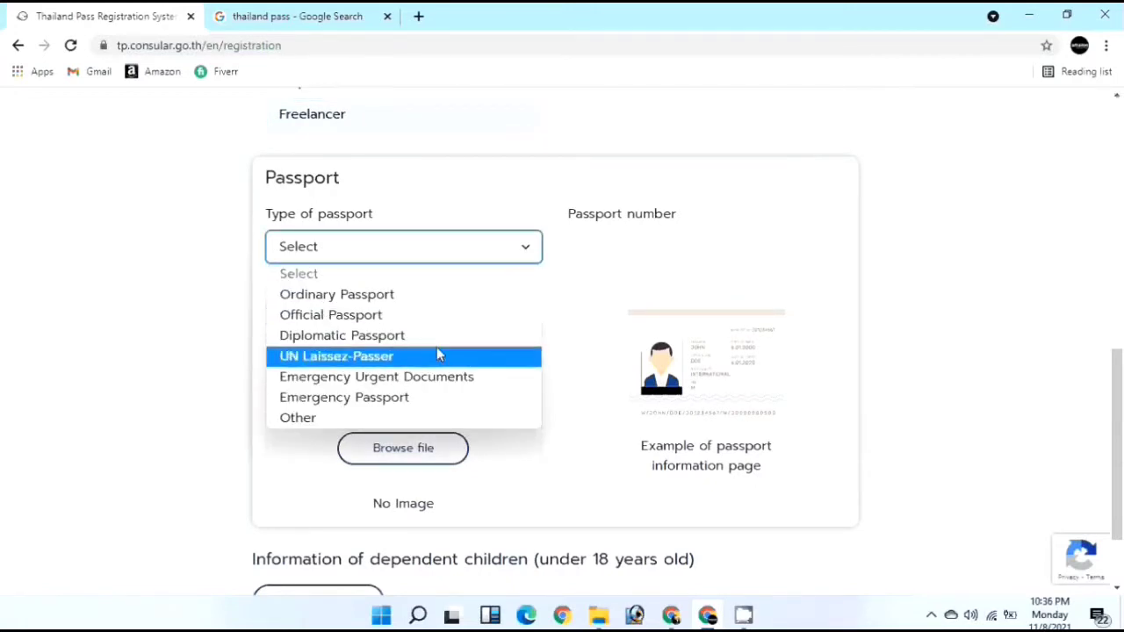
{"action": "left_click", "coordinate": [411, 299]}
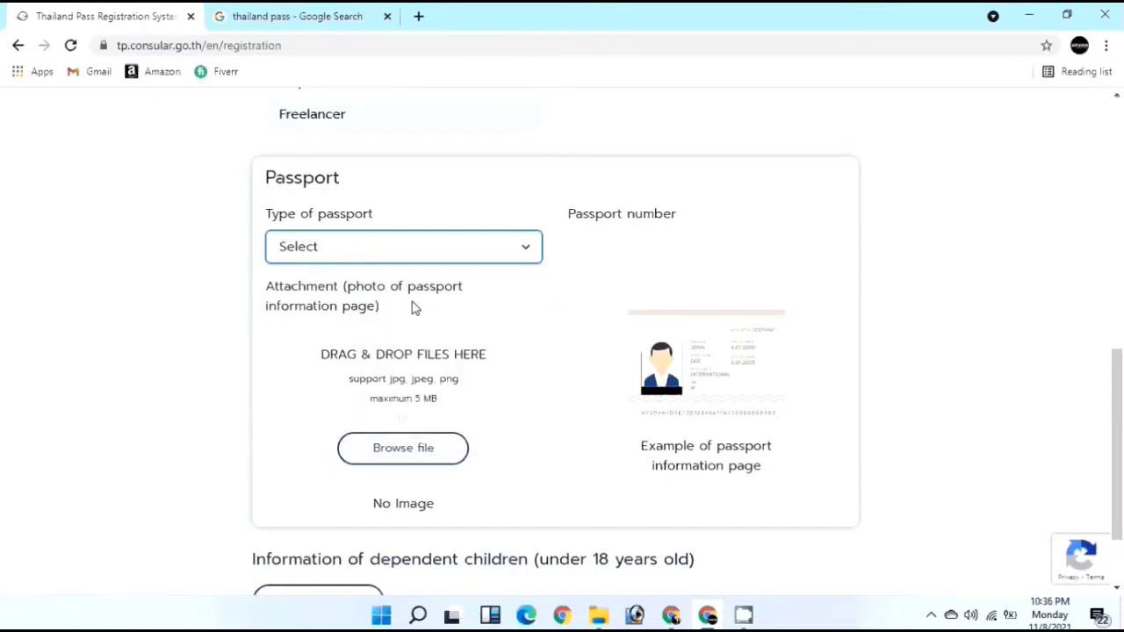
{"action": "left_click", "coordinate": [609, 255]}
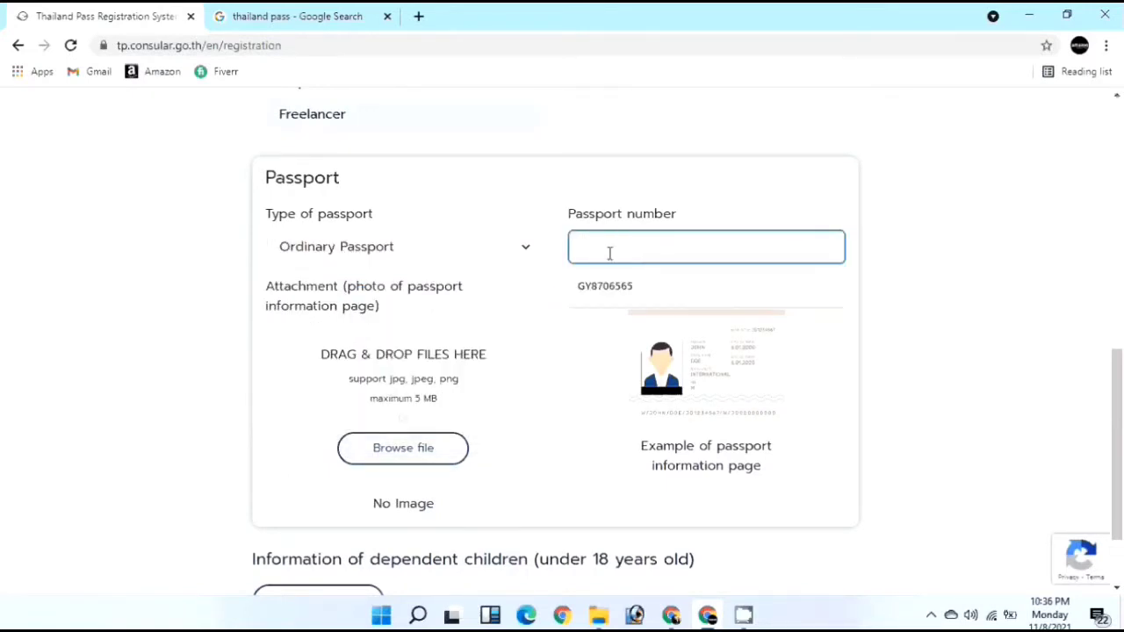
{"action": "left_click", "coordinate": [605, 287]}
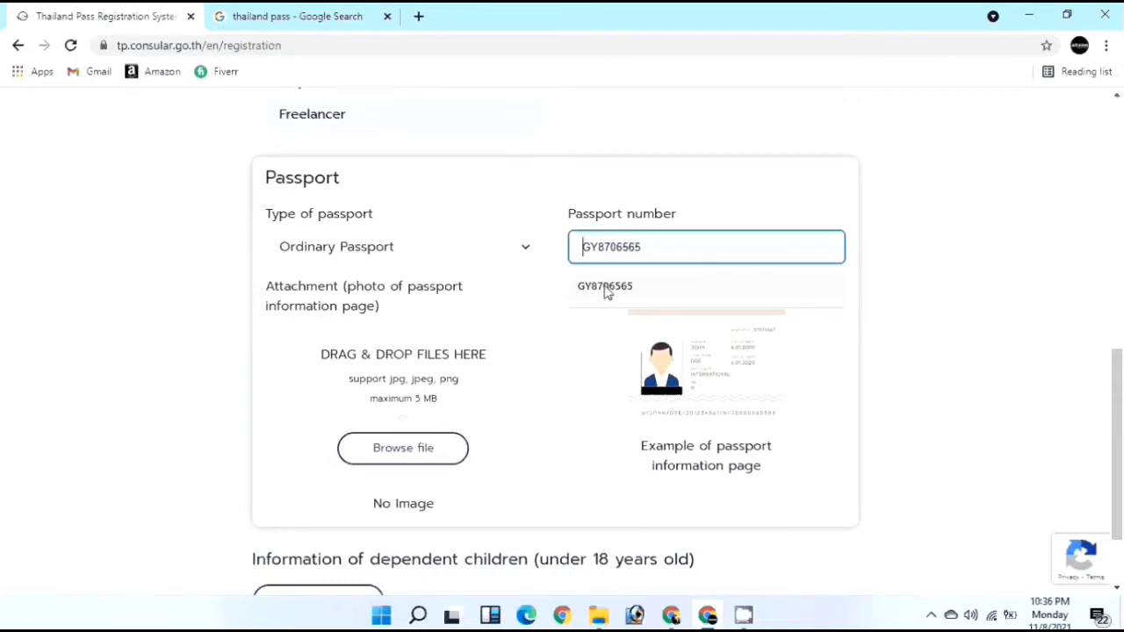
{"action": "left_click", "coordinate": [604, 288]}
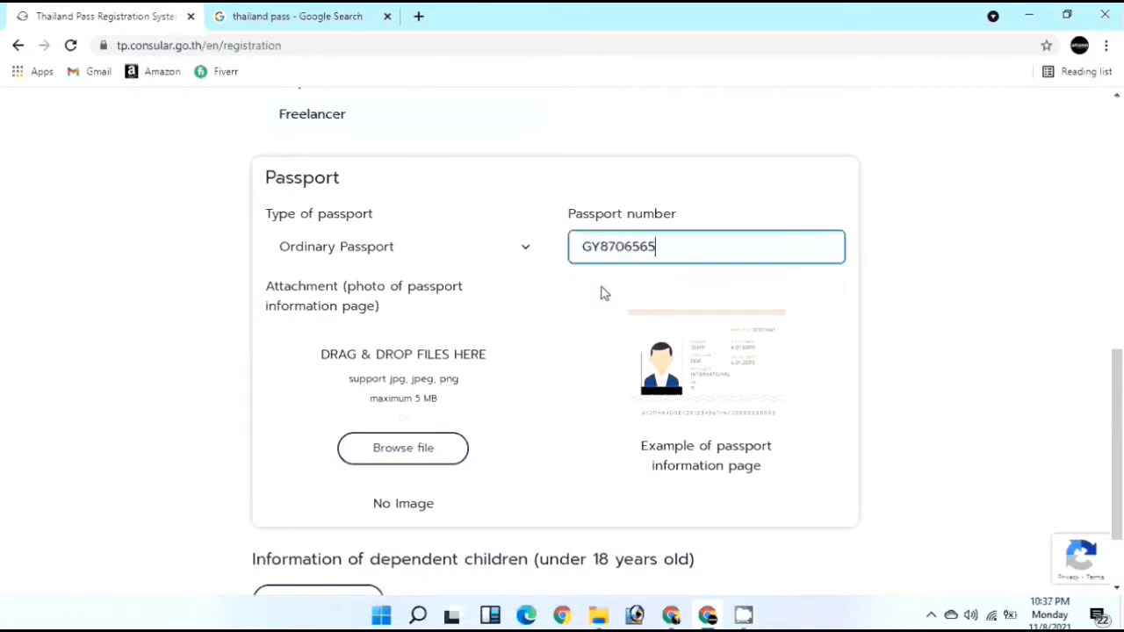
Attach the Passport image from the Video Demo folder as the passport information page and proceed to the vaccination section.
{"action": "scroll", "coordinate": [592, 293], "scroll_direction": "down", "scroll_amount": 1}
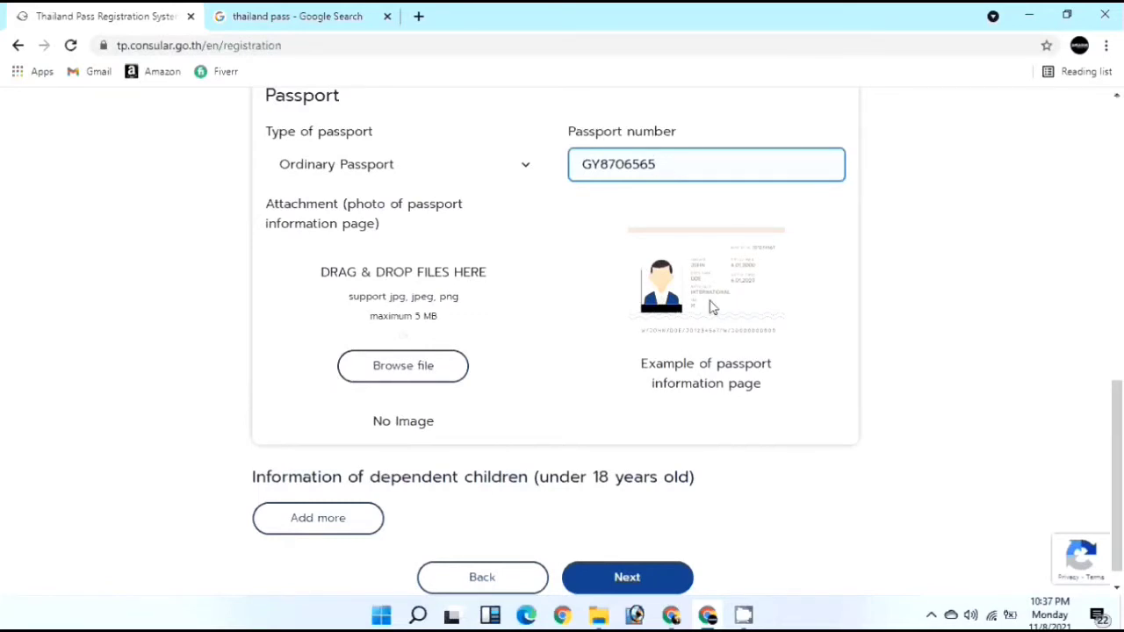
{"action": "left_click_drag", "start_coordinate": [740, 392], "coordinate": [627, 363]}
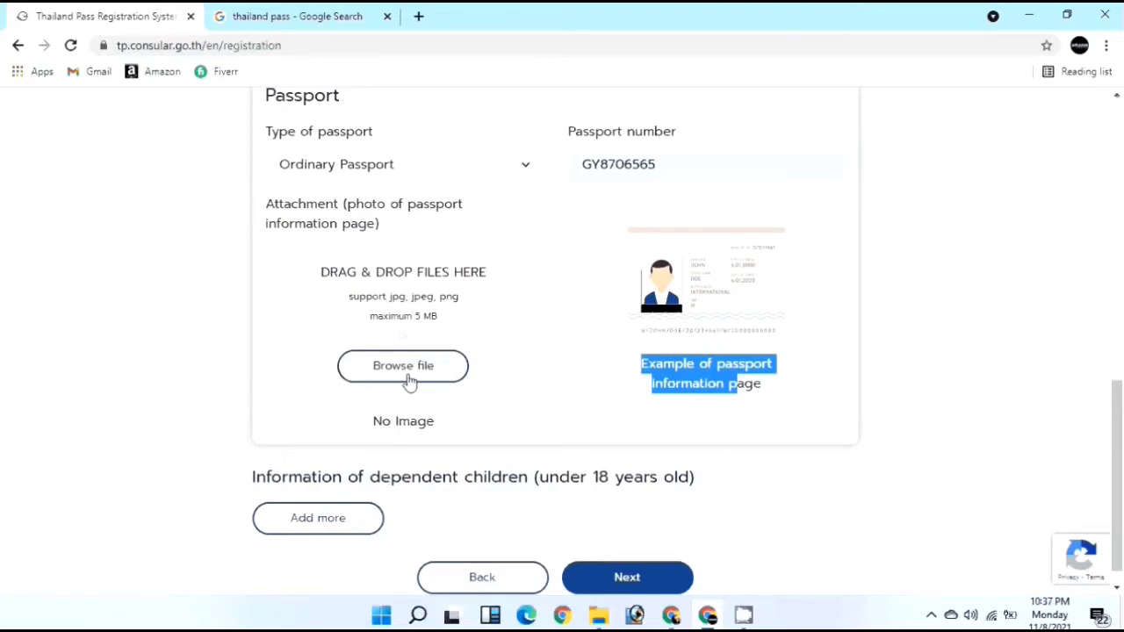
{"action": "left_click", "coordinate": [434, 297]}
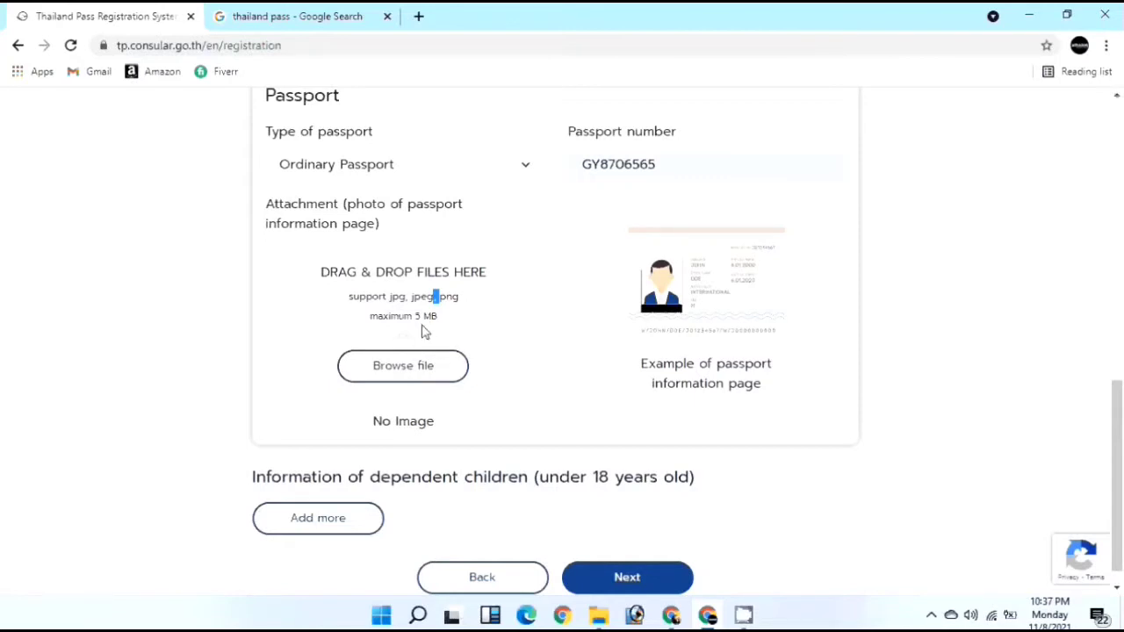
{"action": "left_click", "coordinate": [424, 372]}
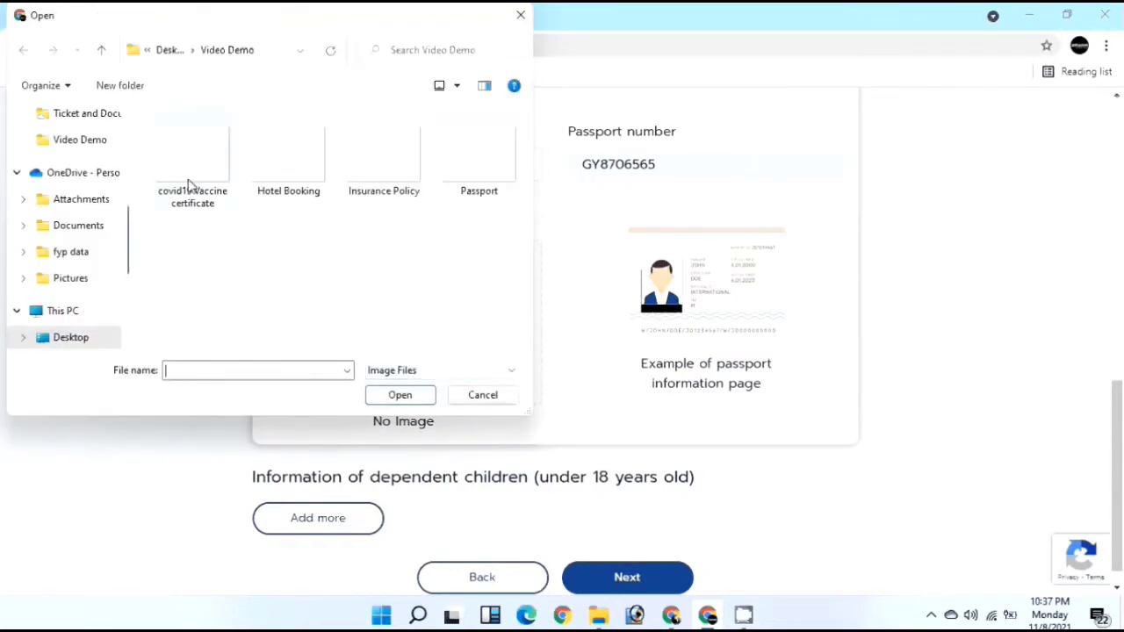
{"action": "double_click", "coordinate": [474, 167]}
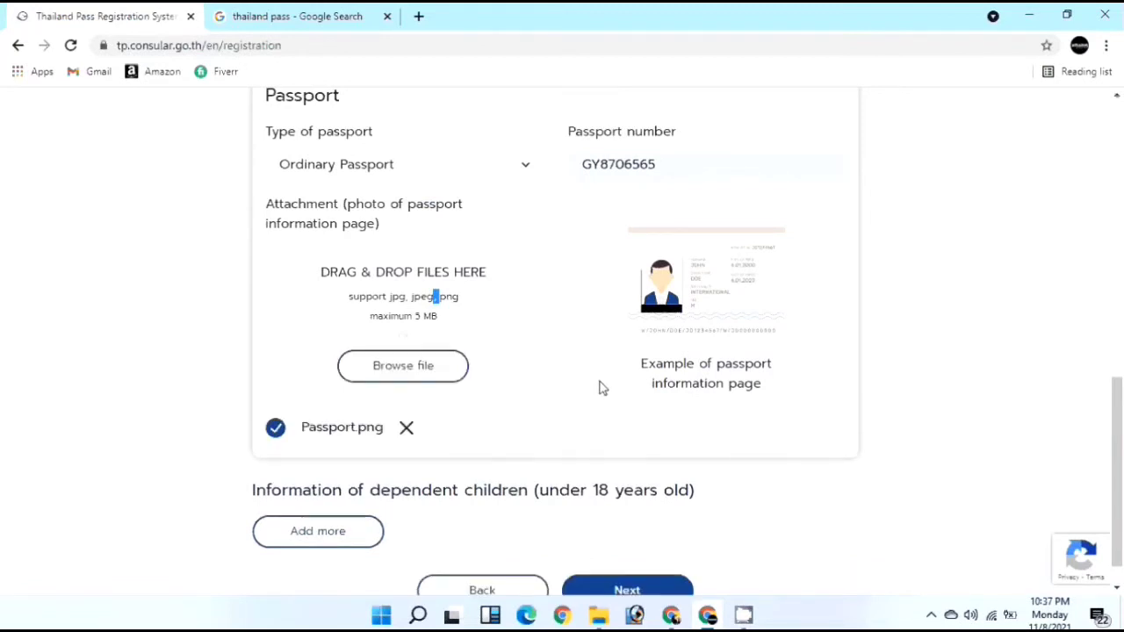
{"action": "scroll", "coordinate": [600, 387], "scroll_direction": "down", "scroll_amount": 1}
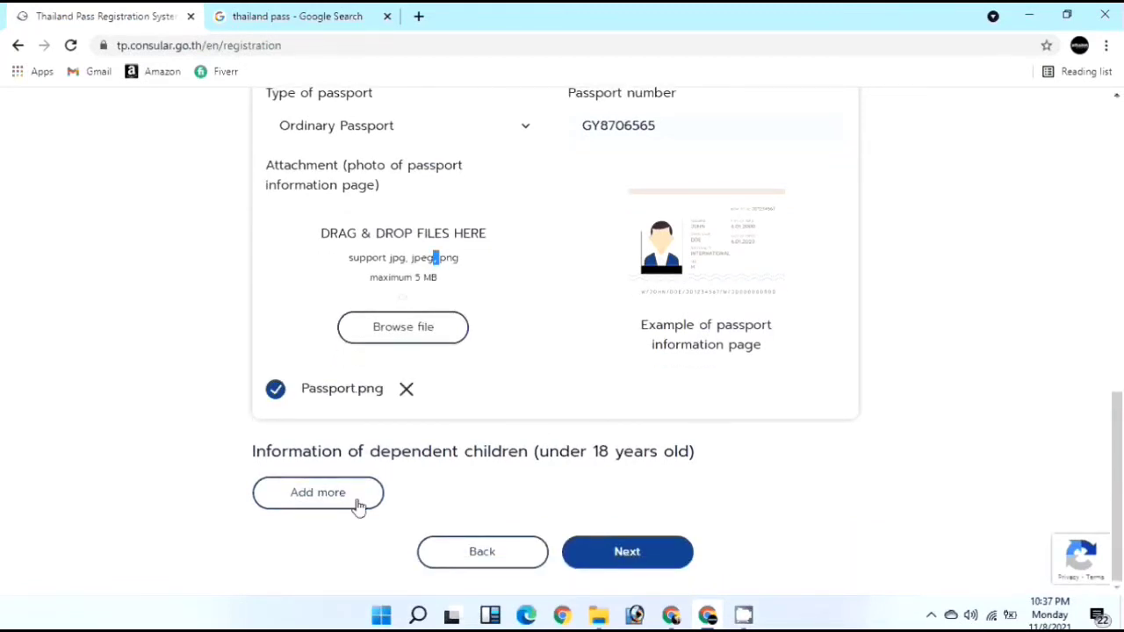
{"action": "left_click", "coordinate": [669, 556]}
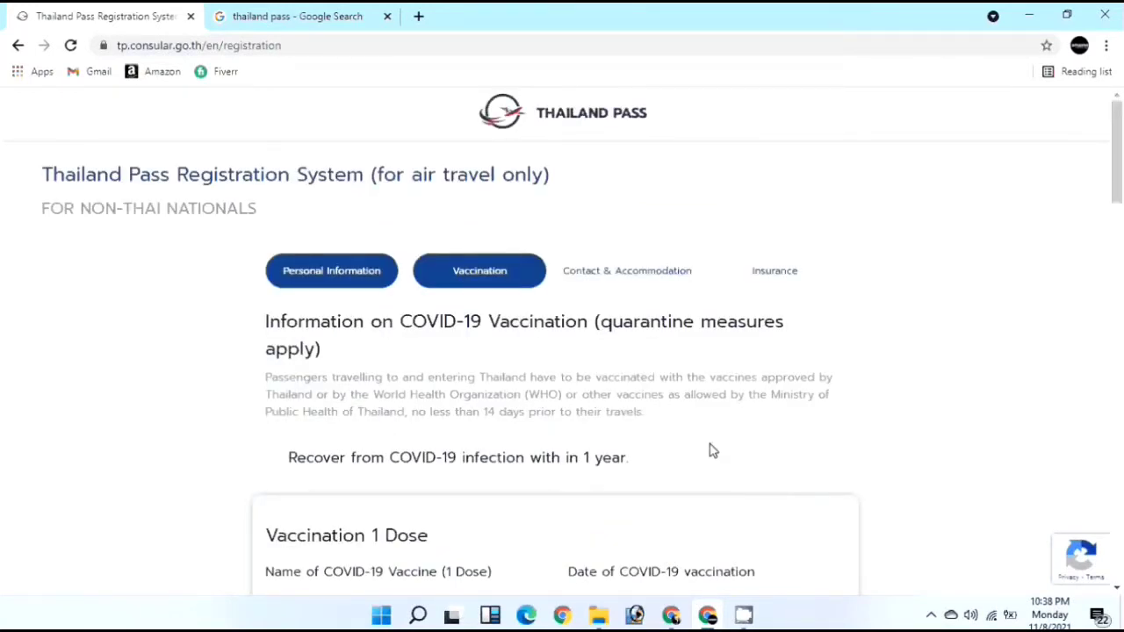
{"action": "left_click", "coordinate": [744, 615]}
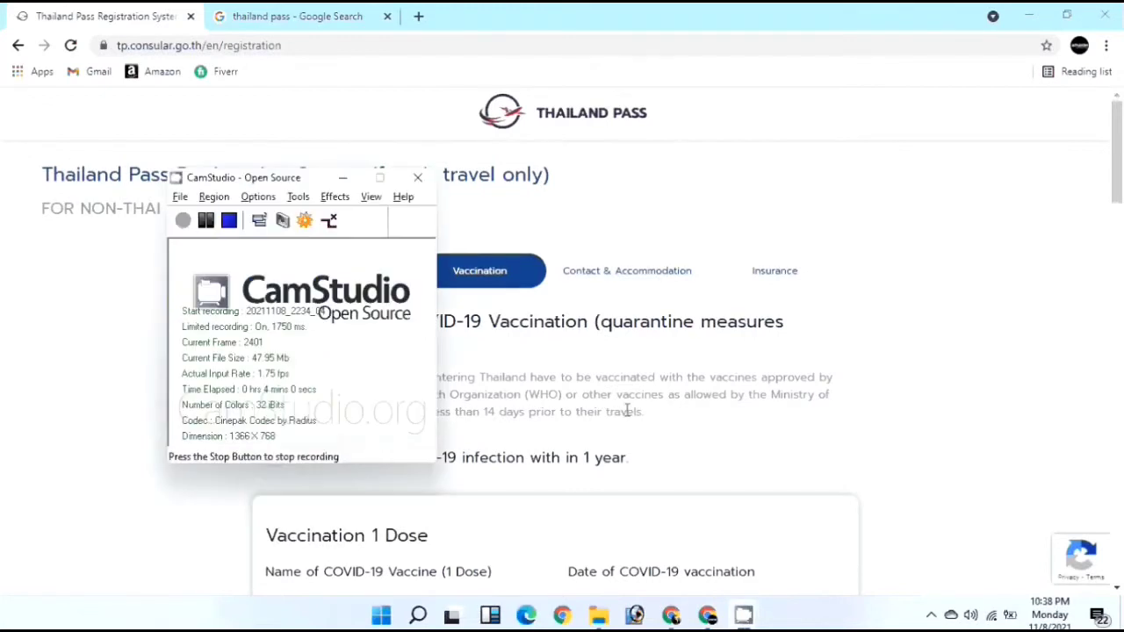
{"action": "left_click", "coordinate": [228, 221]}
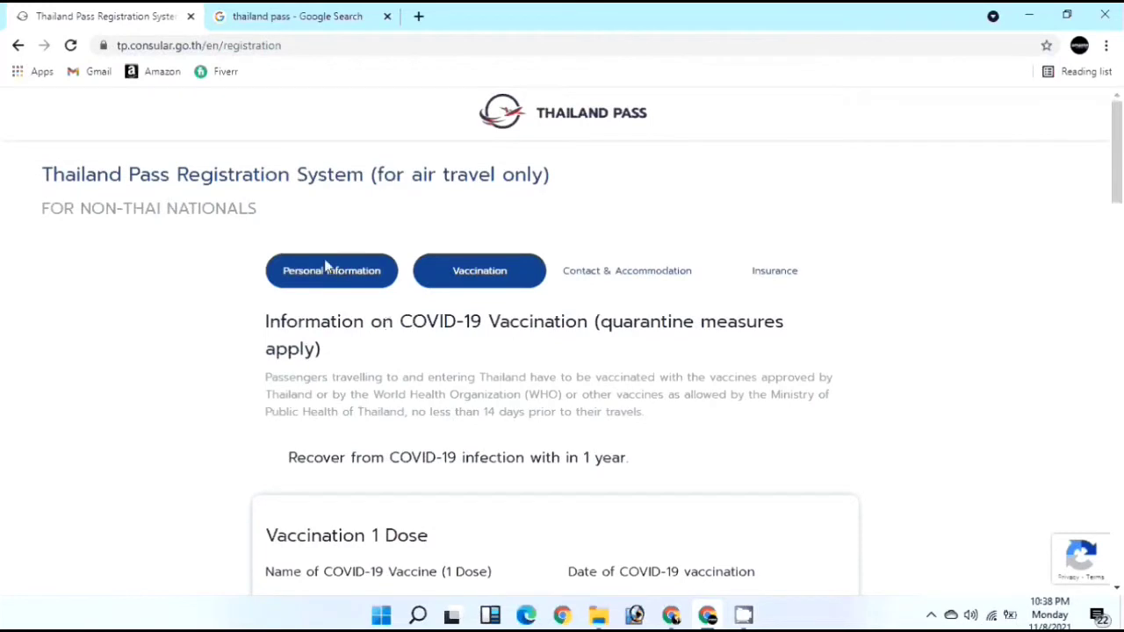
Read the COVID-19 vaccination requirements and examine the fields for the first vaccine dose.
{"action": "left_click_drag", "start_coordinate": [309, 271], "coordinate": [341, 267]}
{"action": "left_click_drag", "start_coordinate": [453, 273], "coordinate": [502, 273]}
{"action": "left_click", "coordinate": [502, 274]}
{"action": "scroll", "coordinate": [497, 275], "scroll_direction": "down", "scroll_amount": 1}
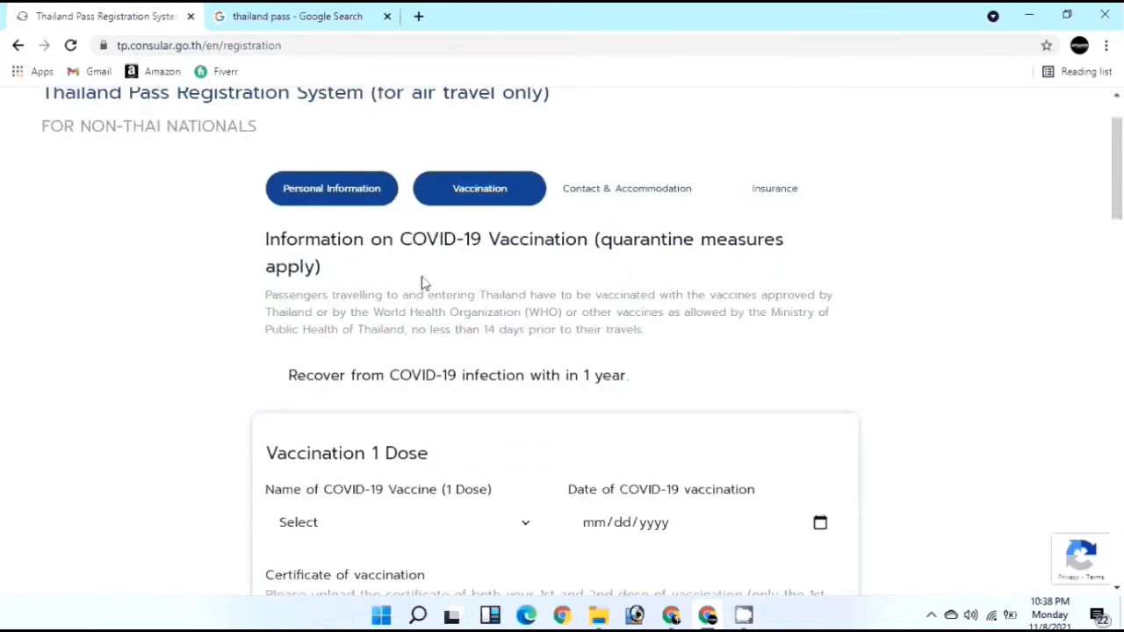
{"action": "left_click_drag", "start_coordinate": [268, 244], "coordinate": [338, 283]}
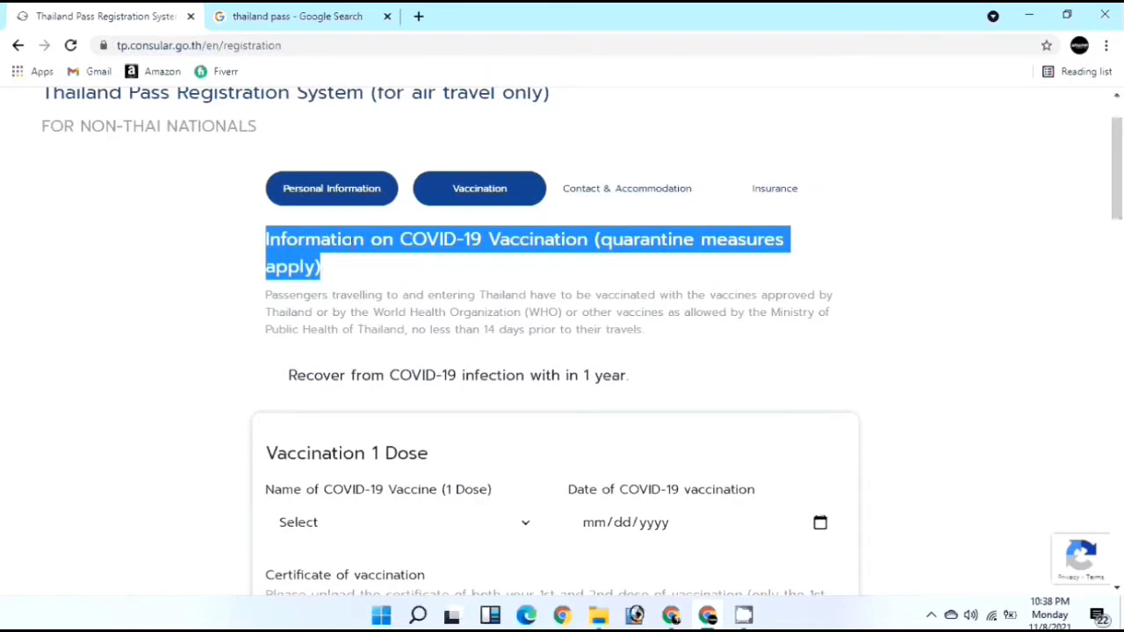
{"action": "left_click", "coordinate": [362, 286]}
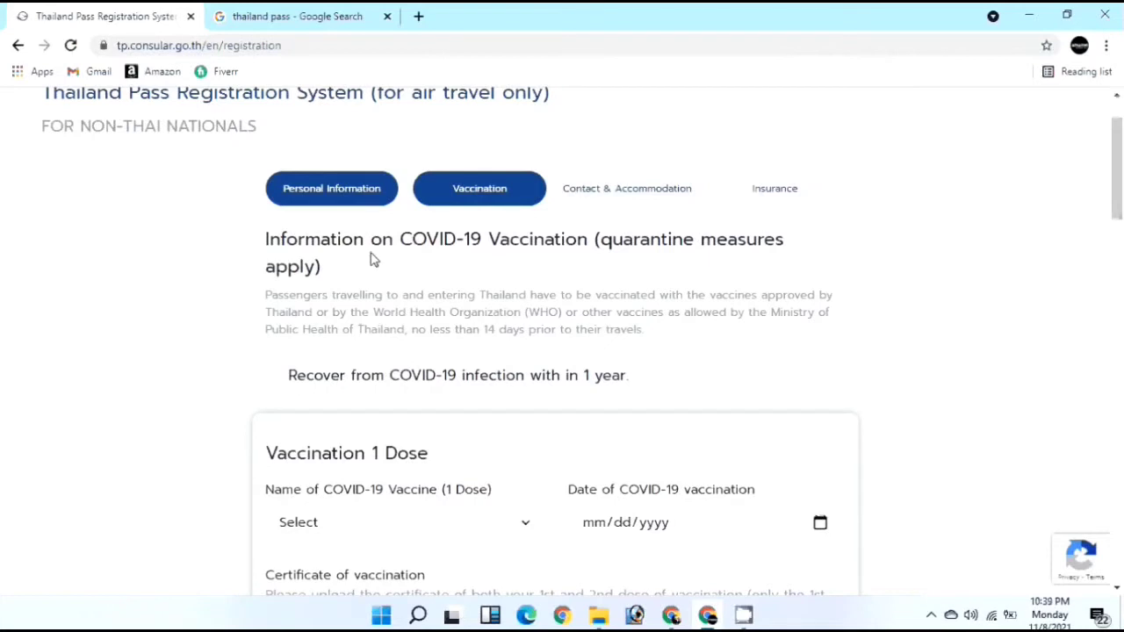
{"action": "double_click", "coordinate": [380, 239]}
{"action": "scroll", "coordinate": [446, 227], "scroll_direction": "down", "scroll_amount": 2}
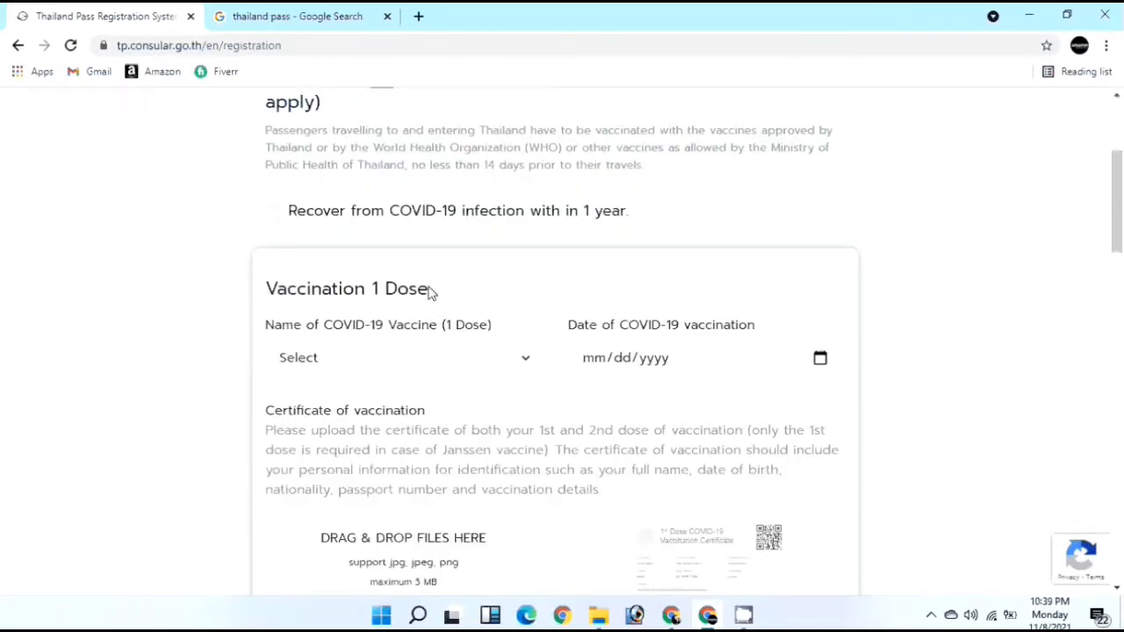
{"action": "scroll", "coordinate": [351, 299], "scroll_direction": "up", "scroll_amount": 1}
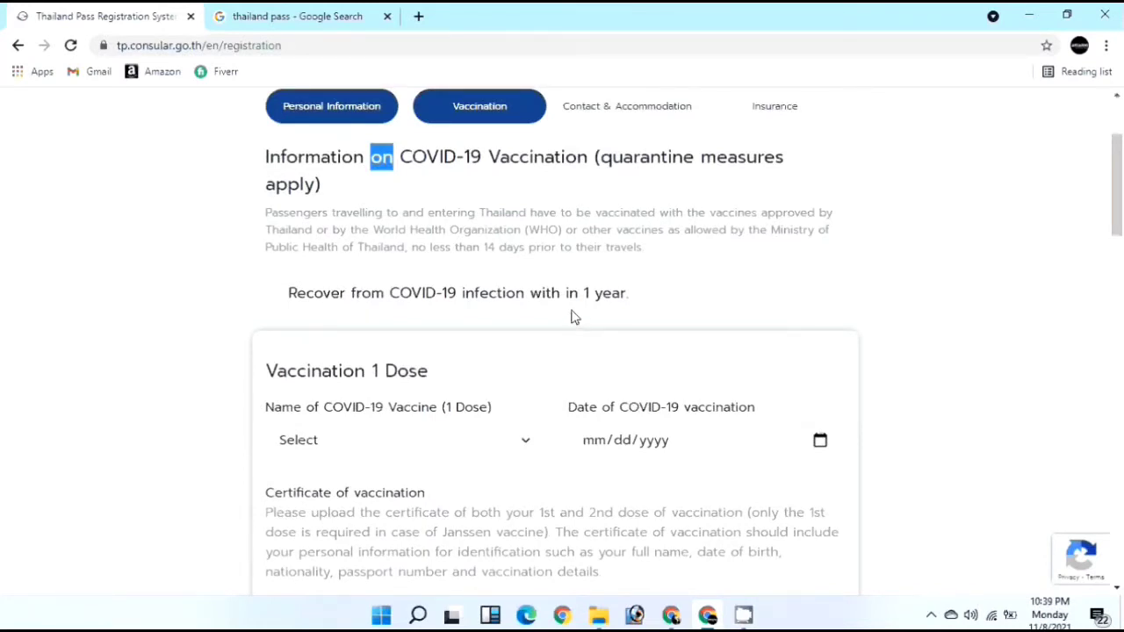
{"action": "left_click", "coordinate": [279, 303]}
{"action": "left_click", "coordinate": [274, 301]}
{"action": "left_click", "coordinate": [274, 302]}
Select Moderna as the COVID-19 vaccine for the first dose.
{"action": "scroll", "coordinate": [237, 332], "scroll_direction": "down", "scroll_amount": 2}
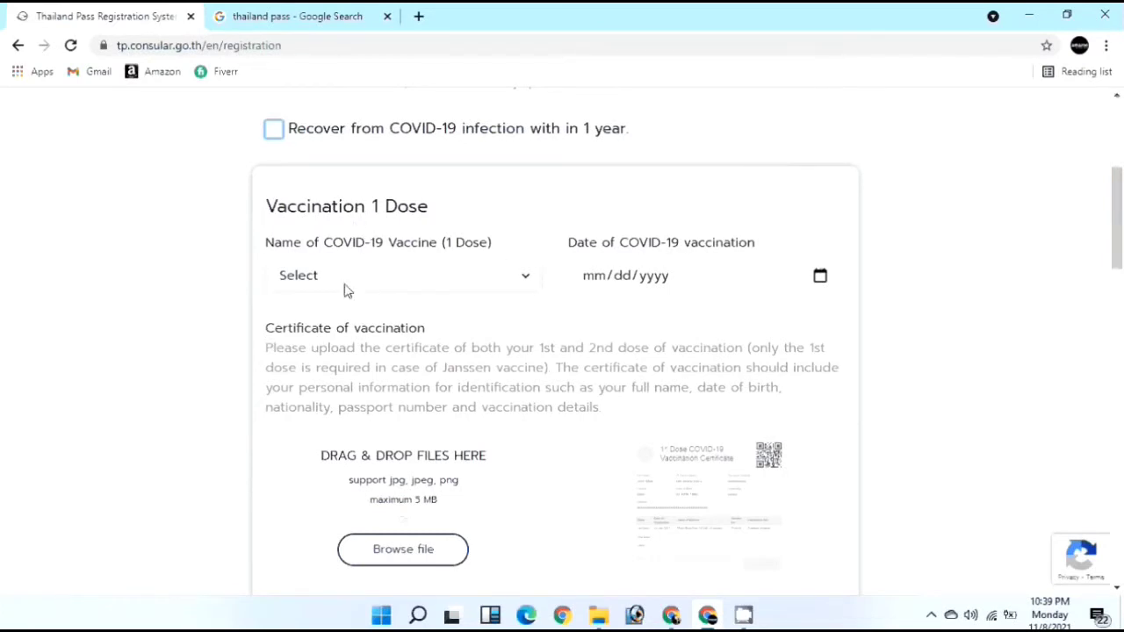
{"action": "left_click_drag", "start_coordinate": [394, 254], "coordinate": [309, 252]}
{"action": "left_click", "coordinate": [337, 215]}
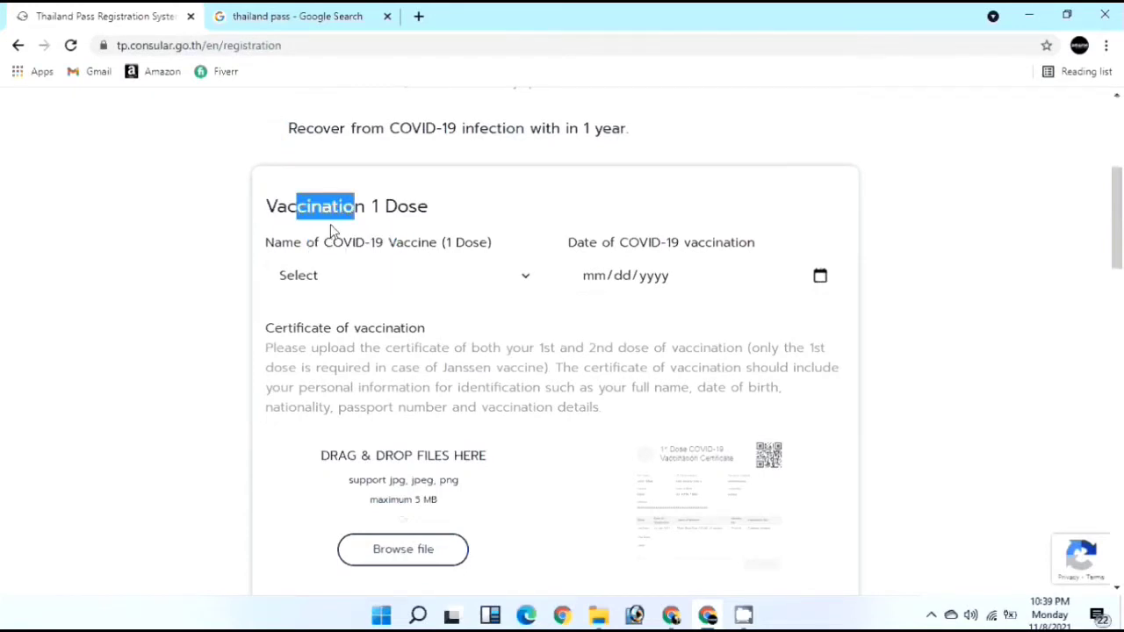
{"action": "left_click", "coordinate": [358, 277]}
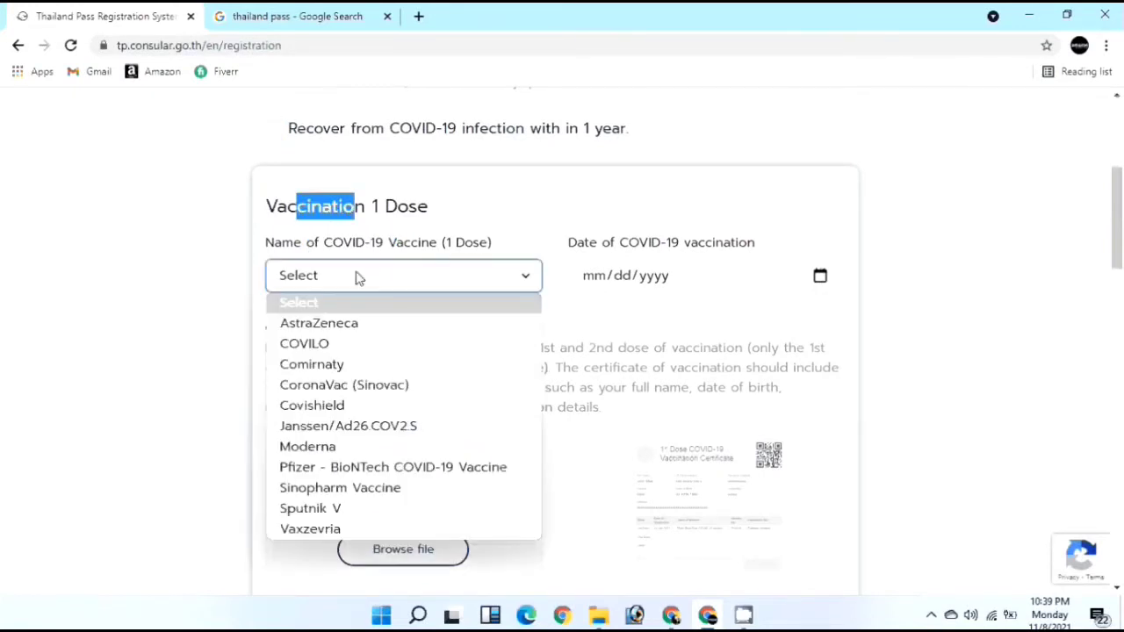
{"action": "left_click", "coordinate": [363, 454]}
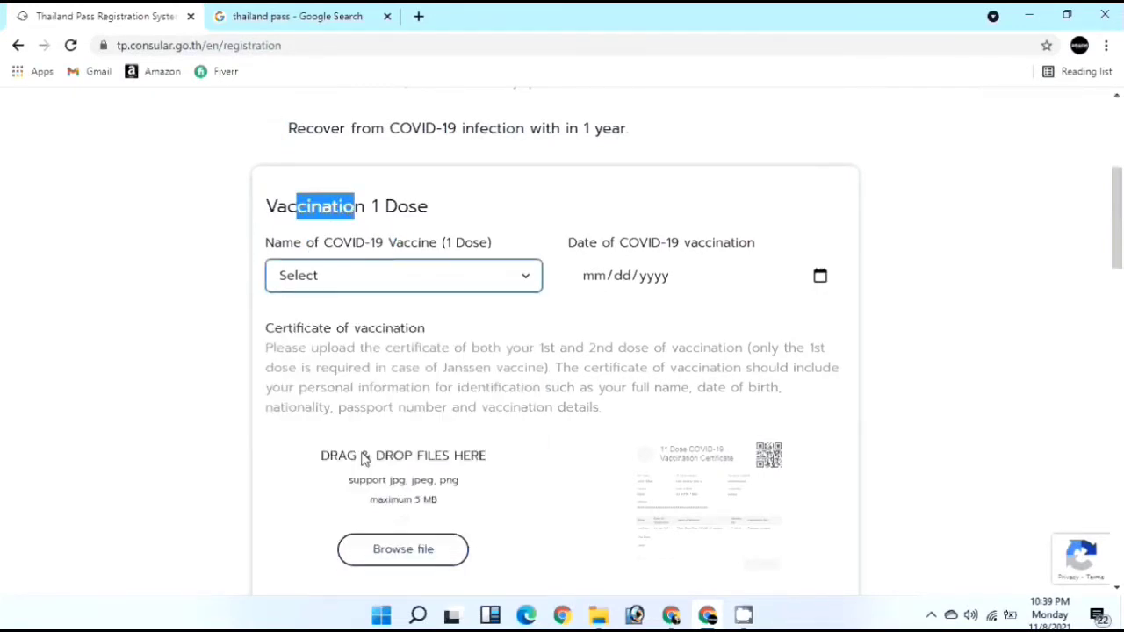
Set the first dose's vaccination date to 06/01/2021.
{"action": "left_click", "coordinate": [683, 281]}
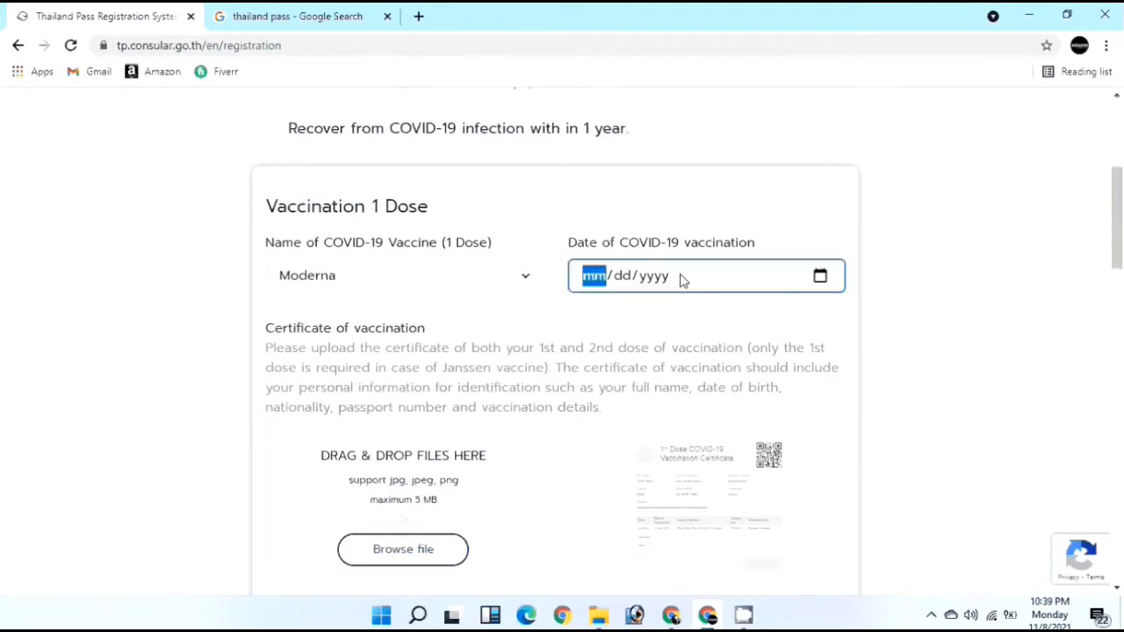
{"action": "left_click", "coordinate": [819, 278]}
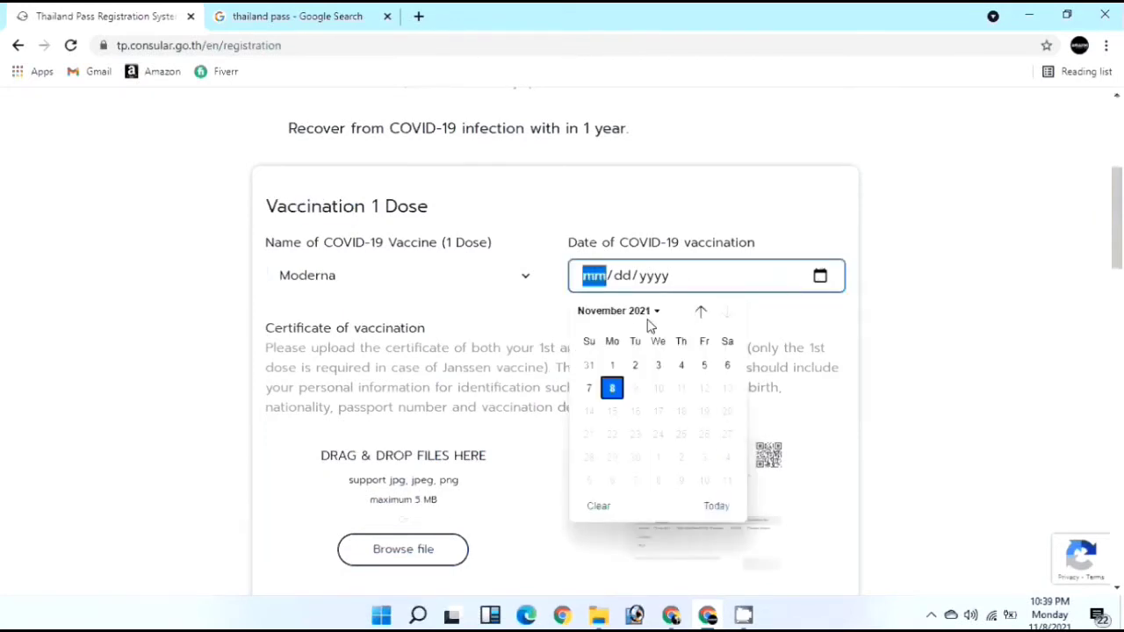
{"action": "left_click", "coordinate": [701, 313]}
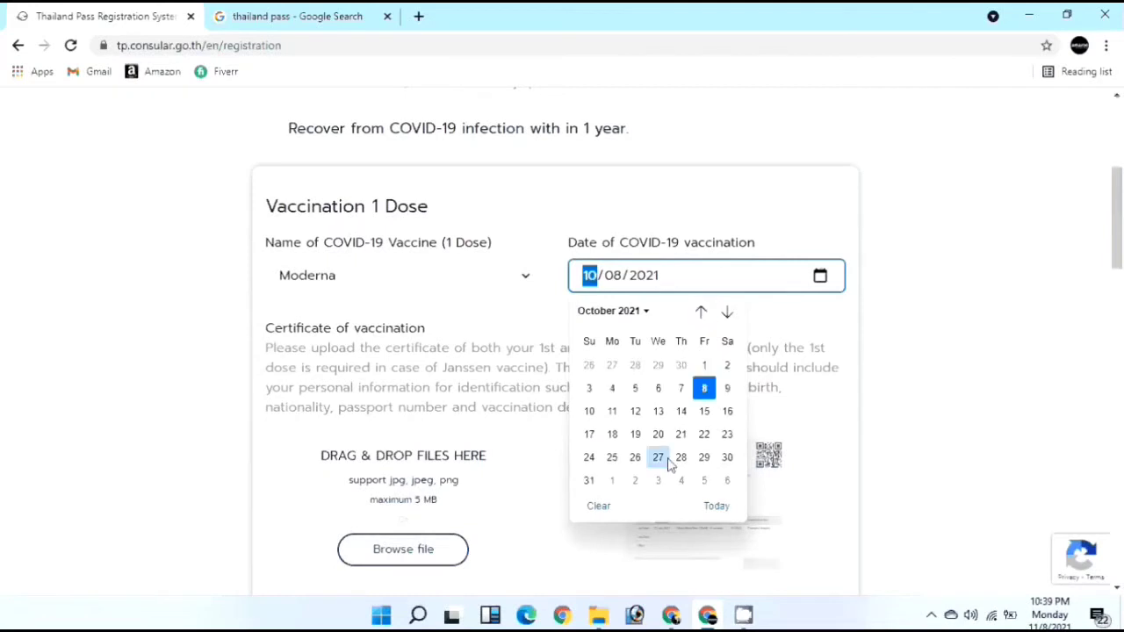
{"action": "left_click", "coordinate": [625, 318]}
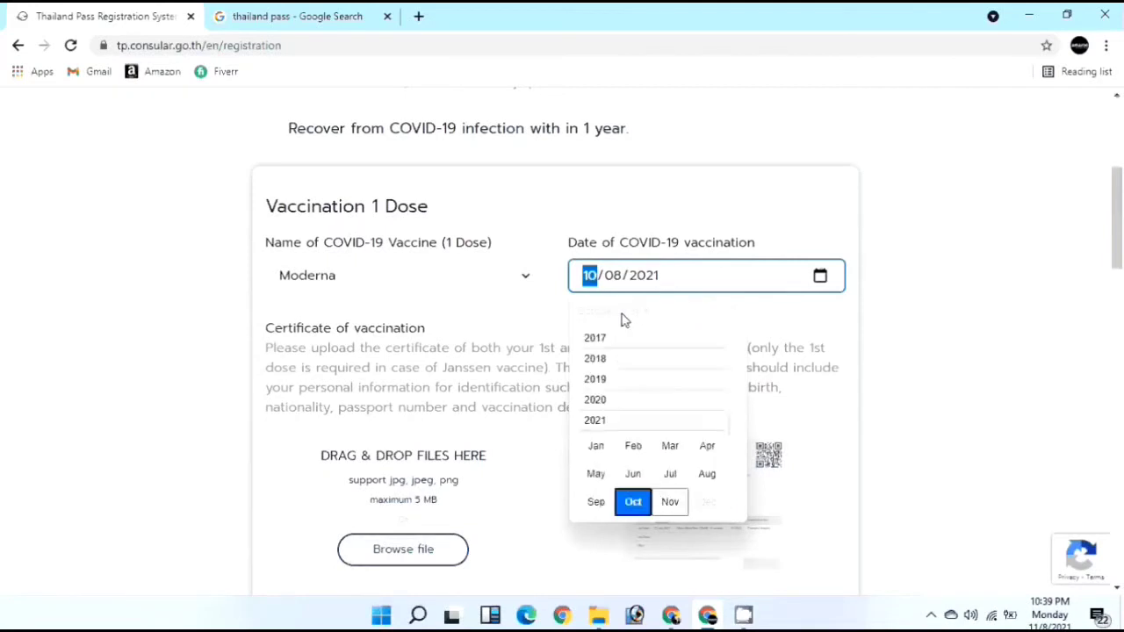
{"action": "left_click", "coordinate": [646, 478]}
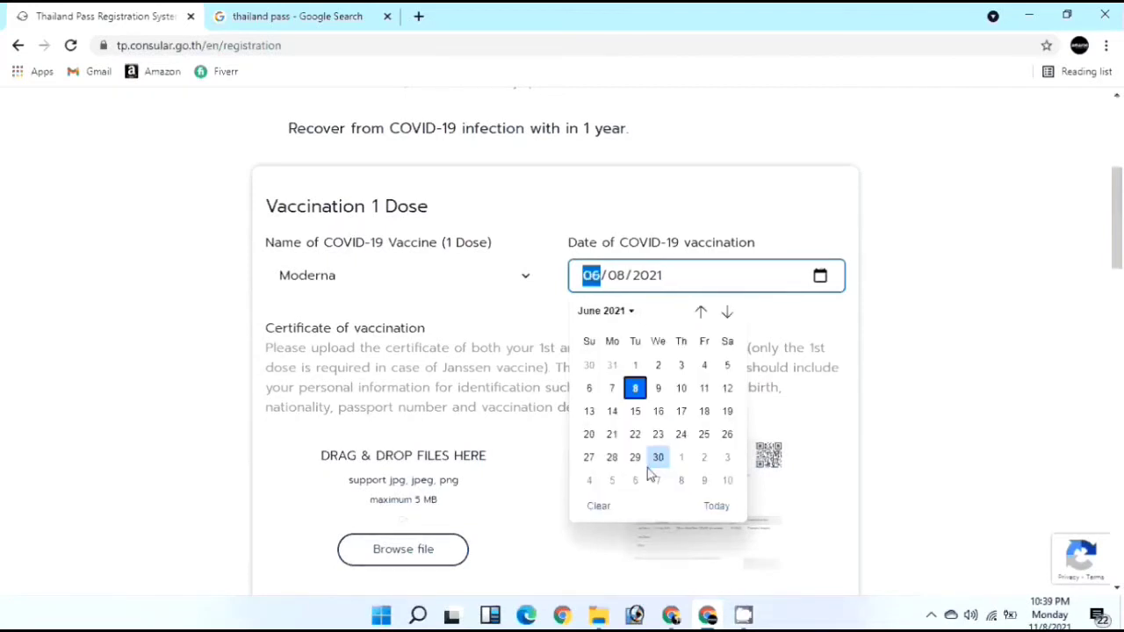
{"action": "left_click", "coordinate": [639, 374]}
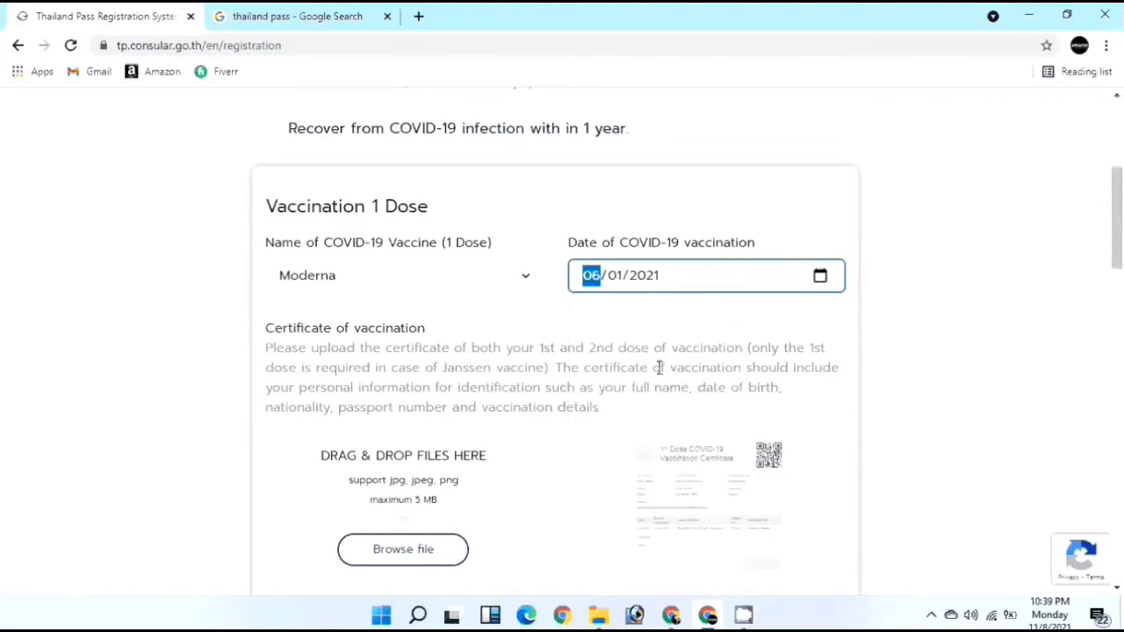
Attach the covid19 Vaccine certificate image from the Video Demo folder as the first dose's certificate of vaccination.
{"action": "scroll", "coordinate": [654, 373], "scroll_direction": "down", "scroll_amount": 1}
{"action": "scroll", "coordinate": [614, 387], "scroll_direction": "down", "scroll_amount": 2}
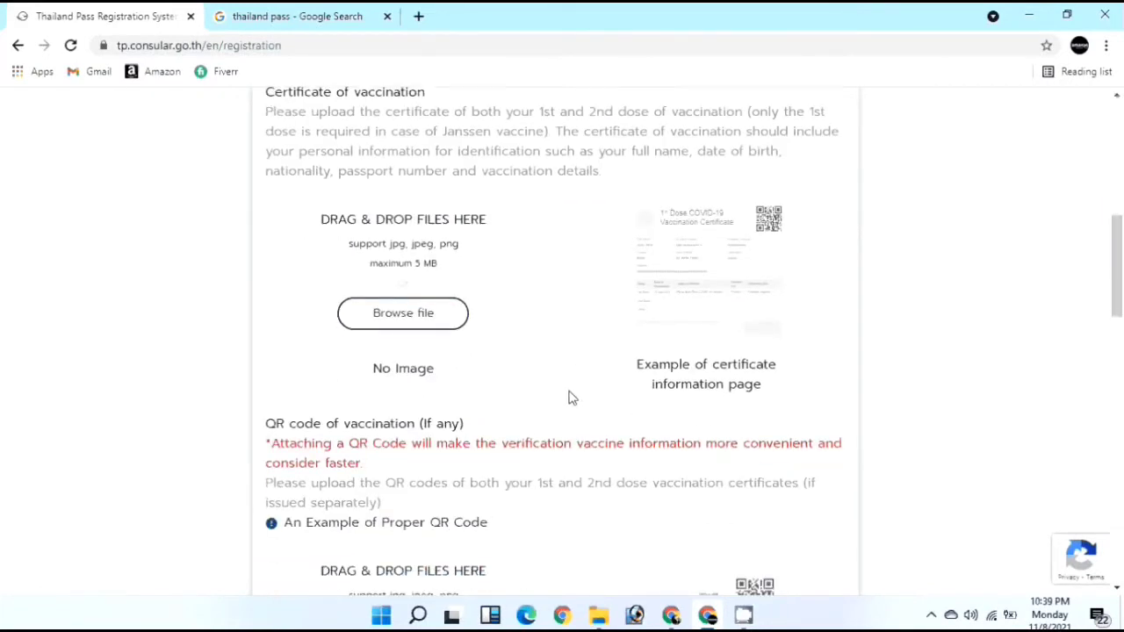
{"action": "scroll", "coordinate": [330, 332], "scroll_direction": "up", "scroll_amount": 1}
{"action": "left_click", "coordinate": [358, 217]}
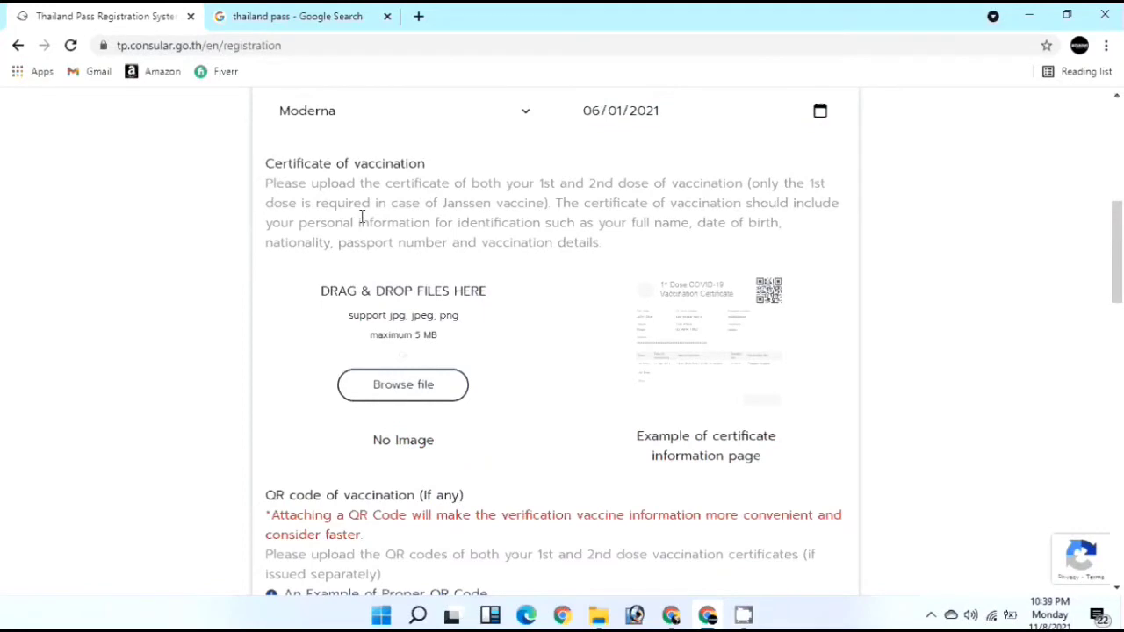
{"action": "left_click", "coordinate": [400, 387]}
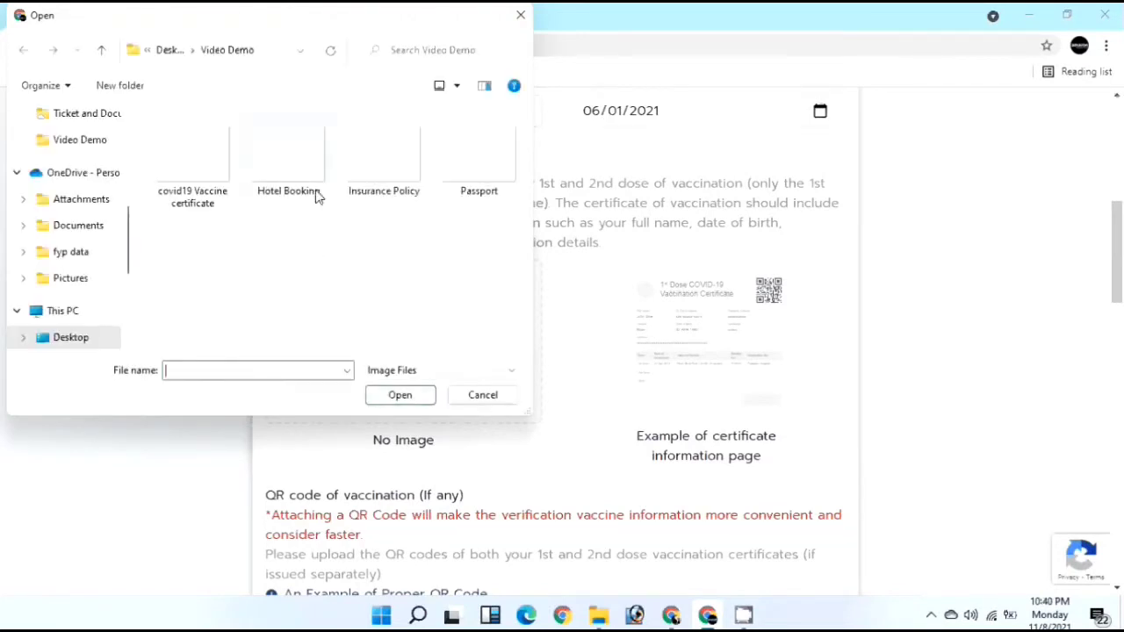
{"action": "left_click", "coordinate": [200, 173]}
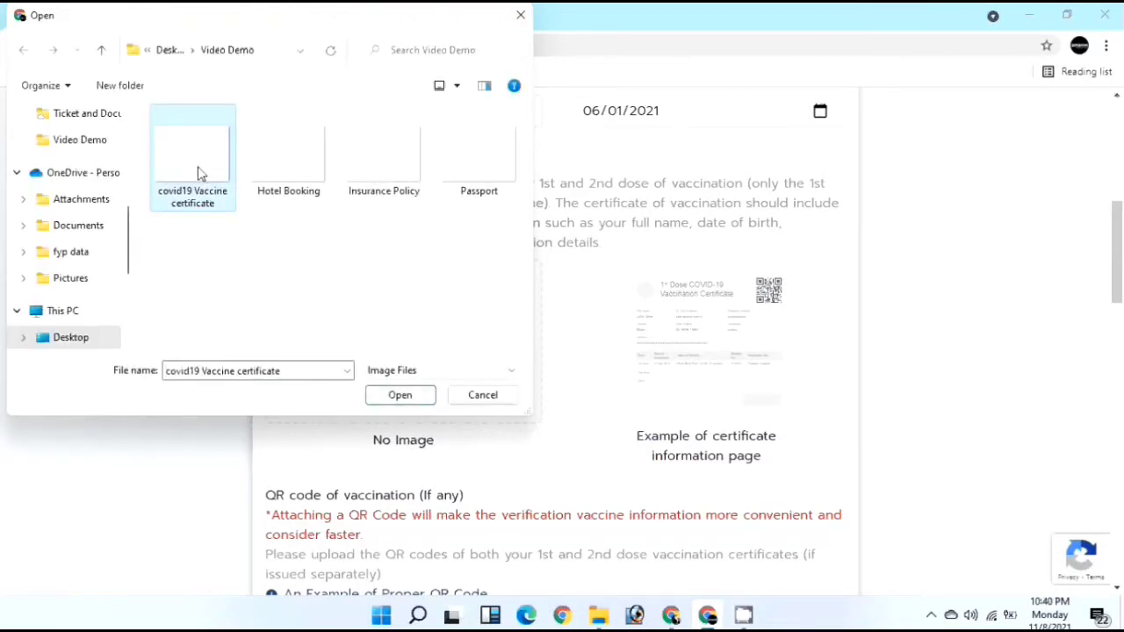
{"action": "double_click", "coordinate": [201, 172]}
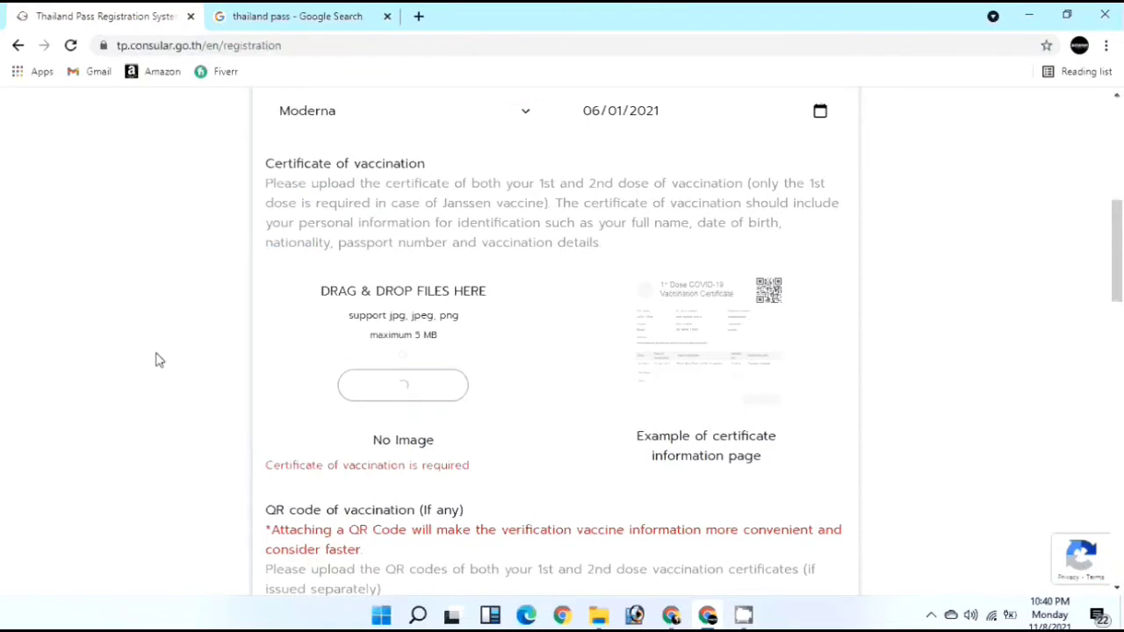
{"action": "scroll", "coordinate": [316, 288], "scroll_direction": "down", "scroll_amount": 1}
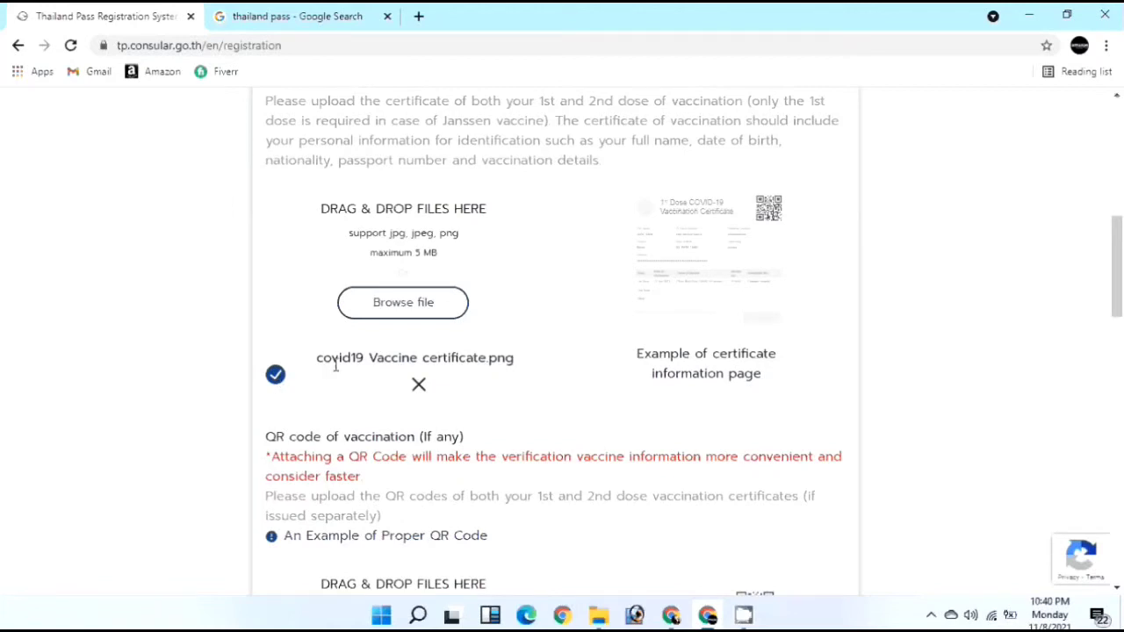
Attach the covid19 Vaccine certificate image as the first dose's QR code of vaccination.
{"action": "scroll", "coordinate": [344, 376], "scroll_direction": "down", "scroll_amount": 2}
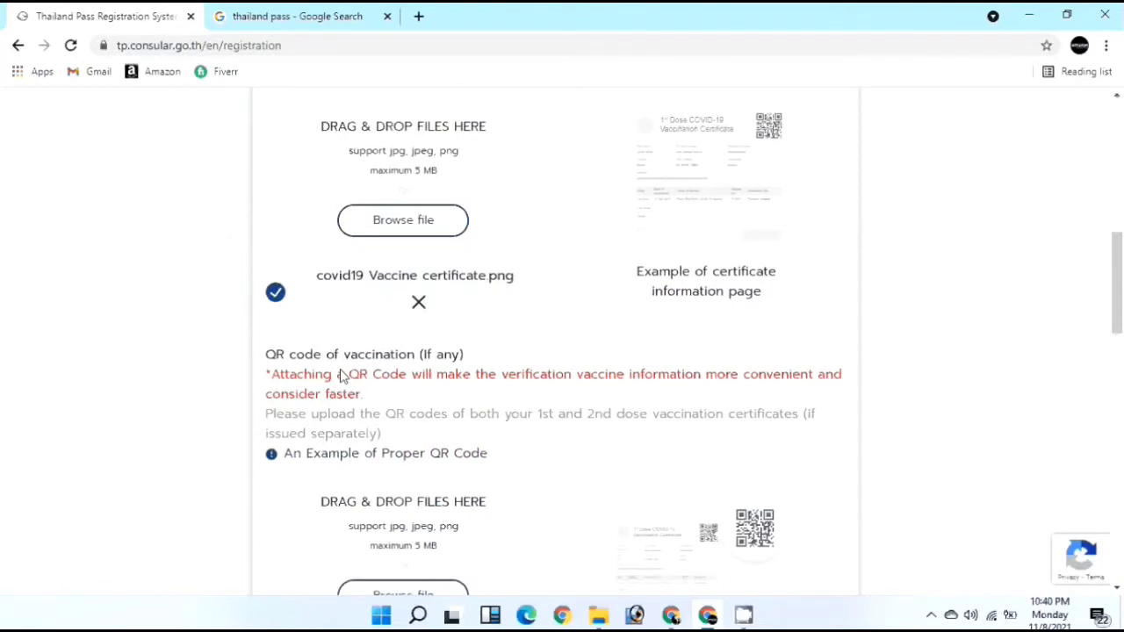
{"action": "scroll", "coordinate": [343, 376], "scroll_direction": "down", "scroll_amount": 2}
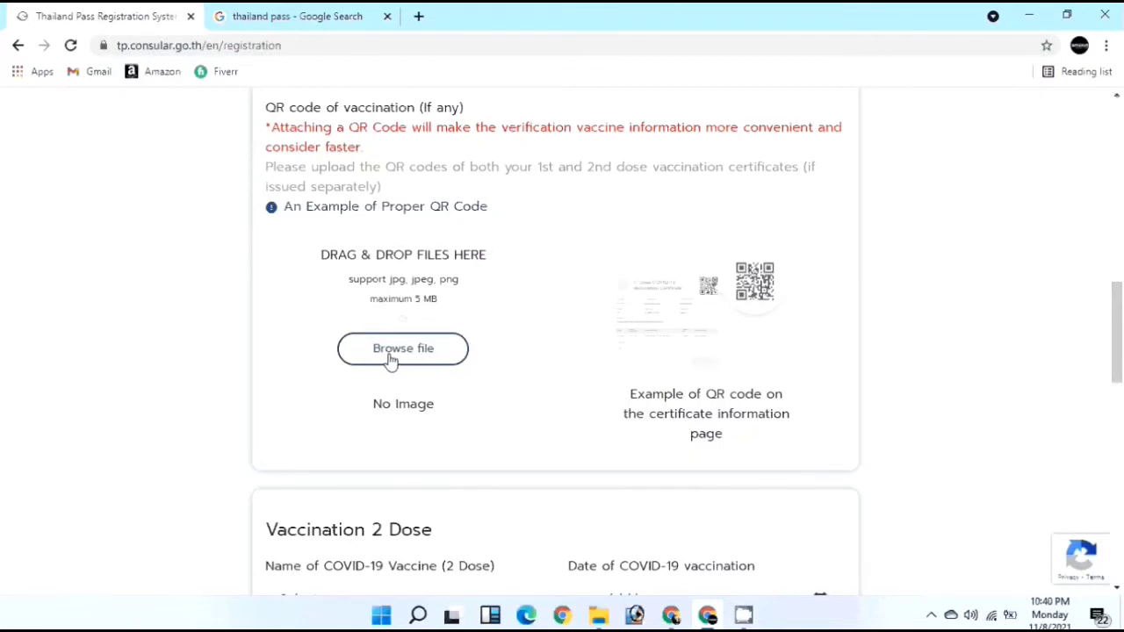
{"action": "left_click", "coordinate": [436, 355]}
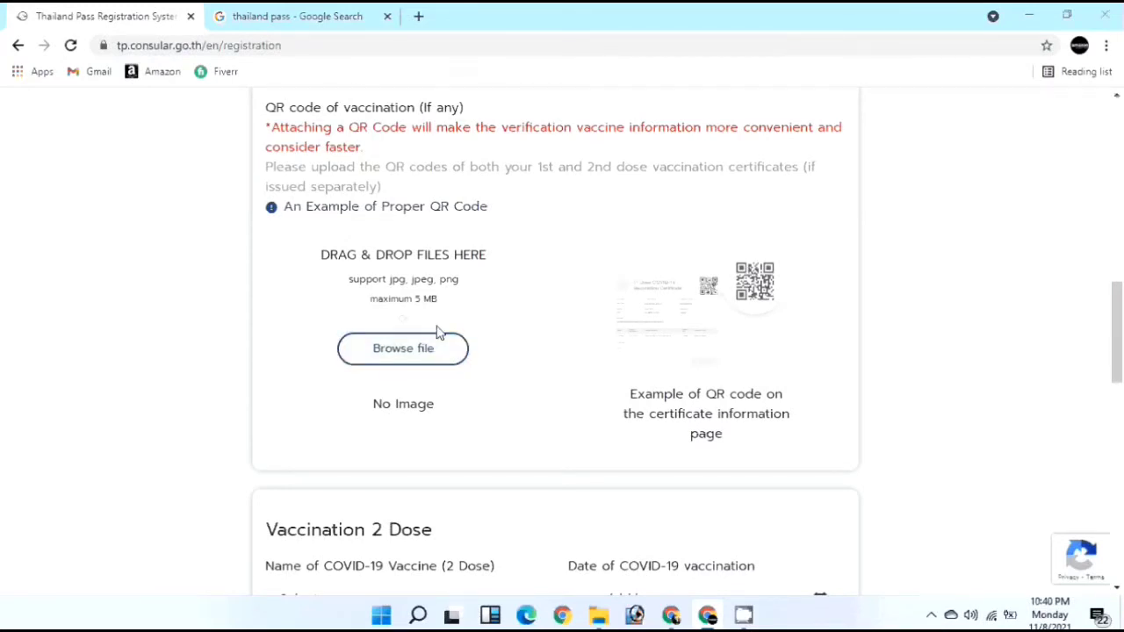
{"action": "double_click", "coordinate": [203, 163]}
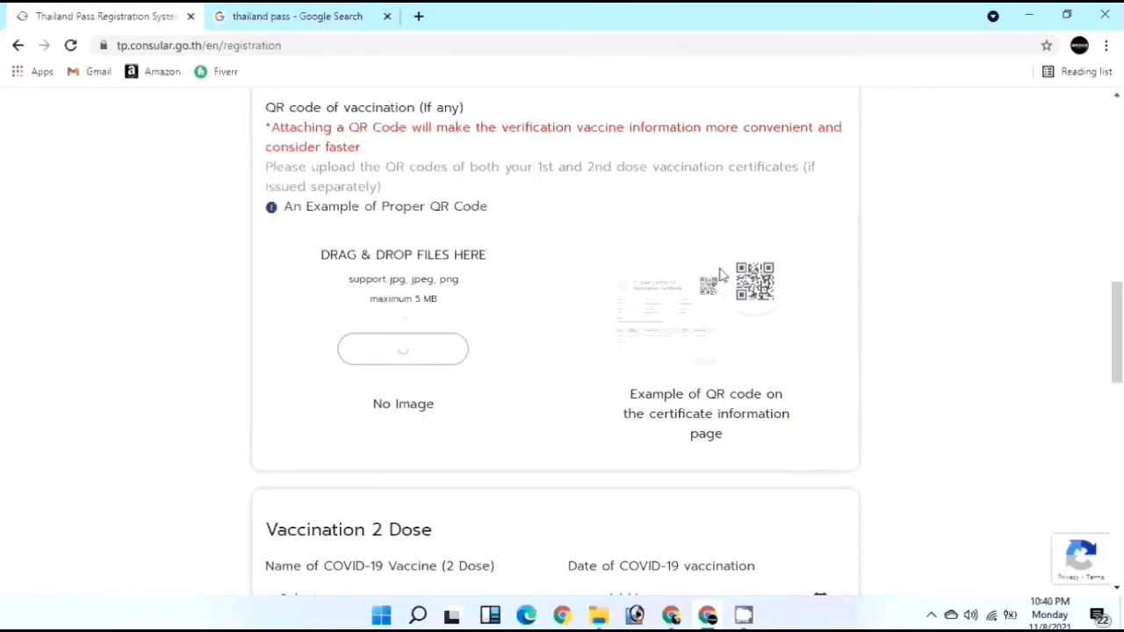
{"action": "left_click_drag", "start_coordinate": [791, 239], "coordinate": [739, 300]}
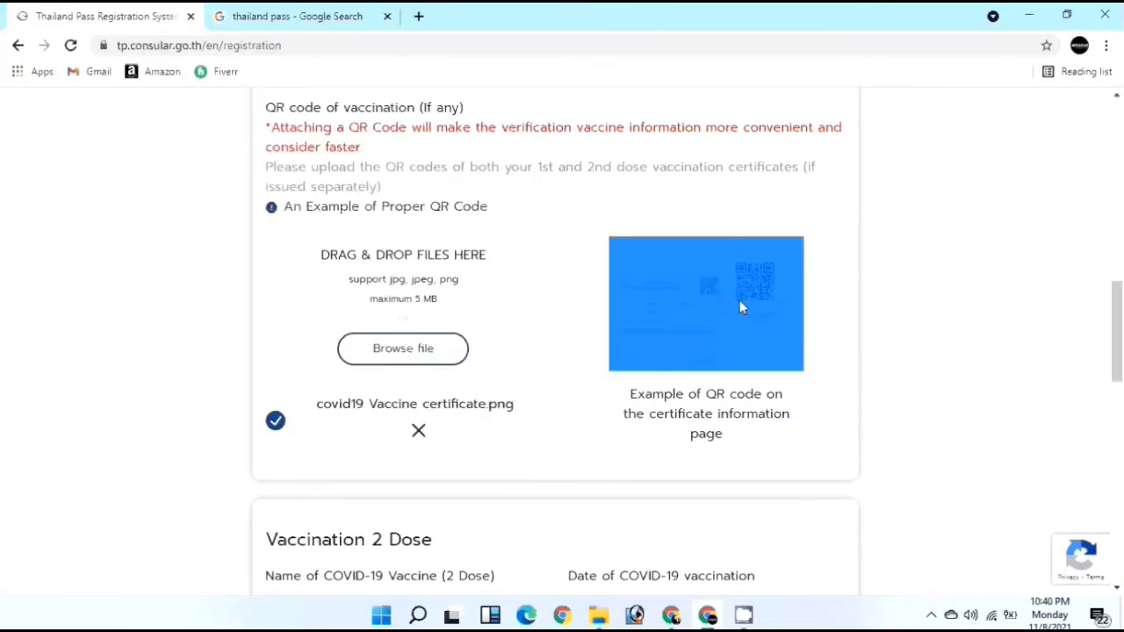
{"action": "left_click", "coordinate": [863, 324]}
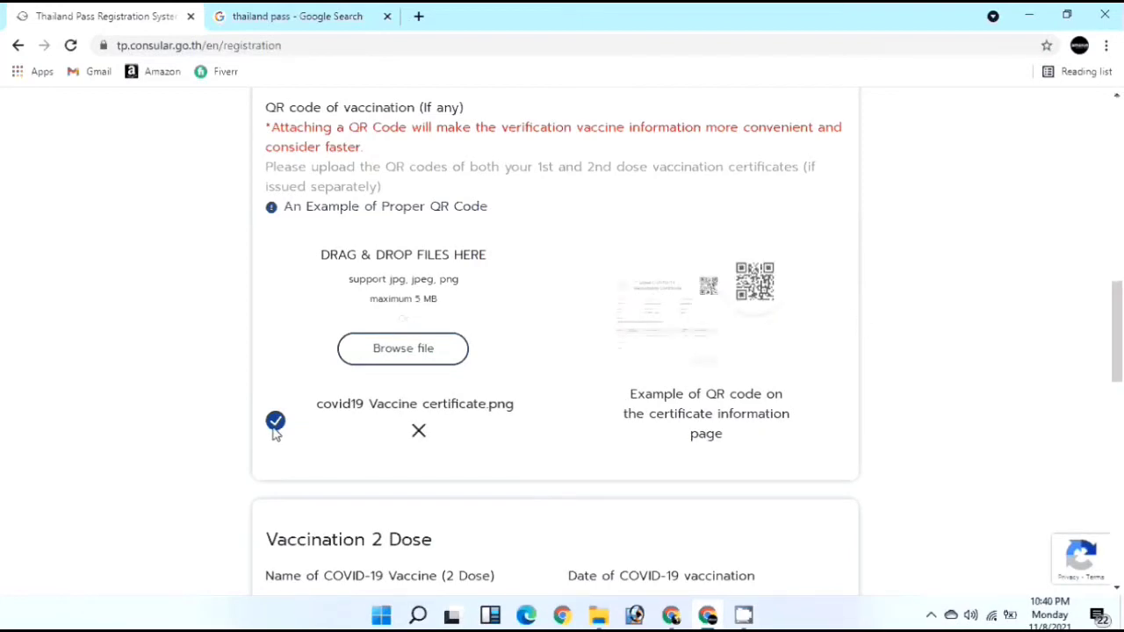
Select Moderna as the COVID-19 vaccine for the second dose.
{"action": "scroll", "coordinate": [339, 401], "scroll_direction": "down", "scroll_amount": 2}
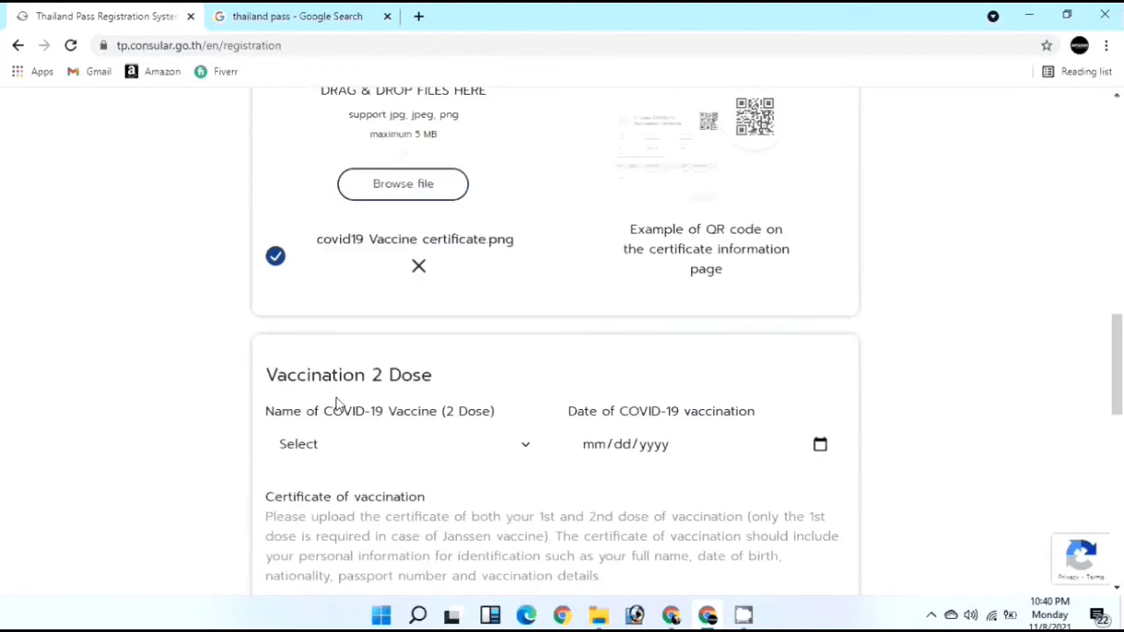
{"action": "scroll", "coordinate": [350, 401], "scroll_direction": "down", "scroll_amount": 1}
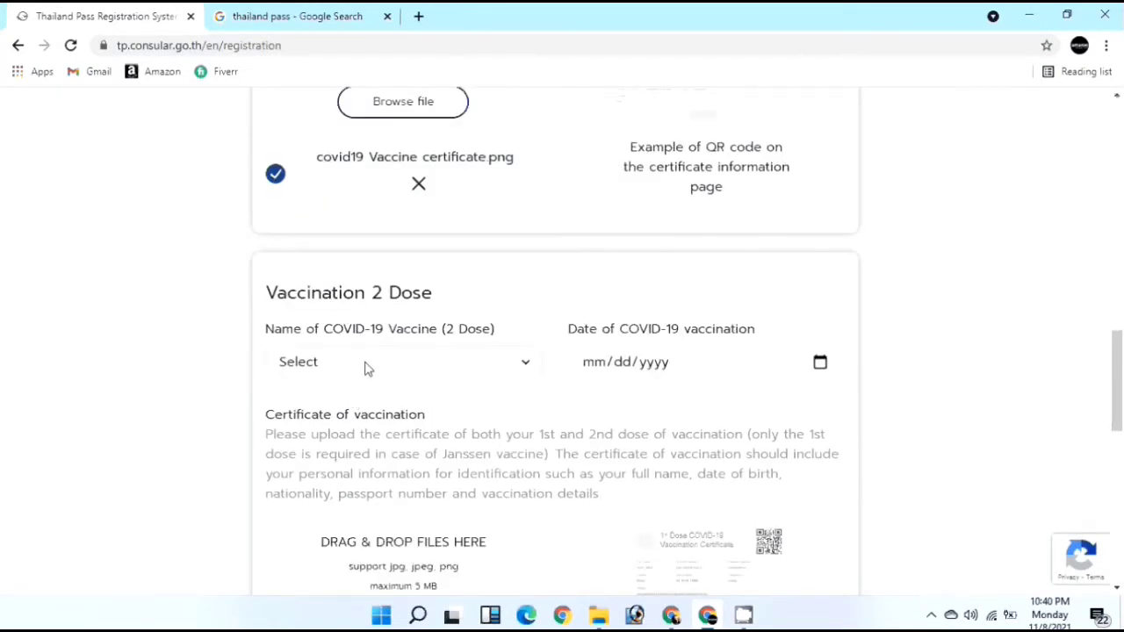
{"action": "left_click", "coordinate": [369, 367]}
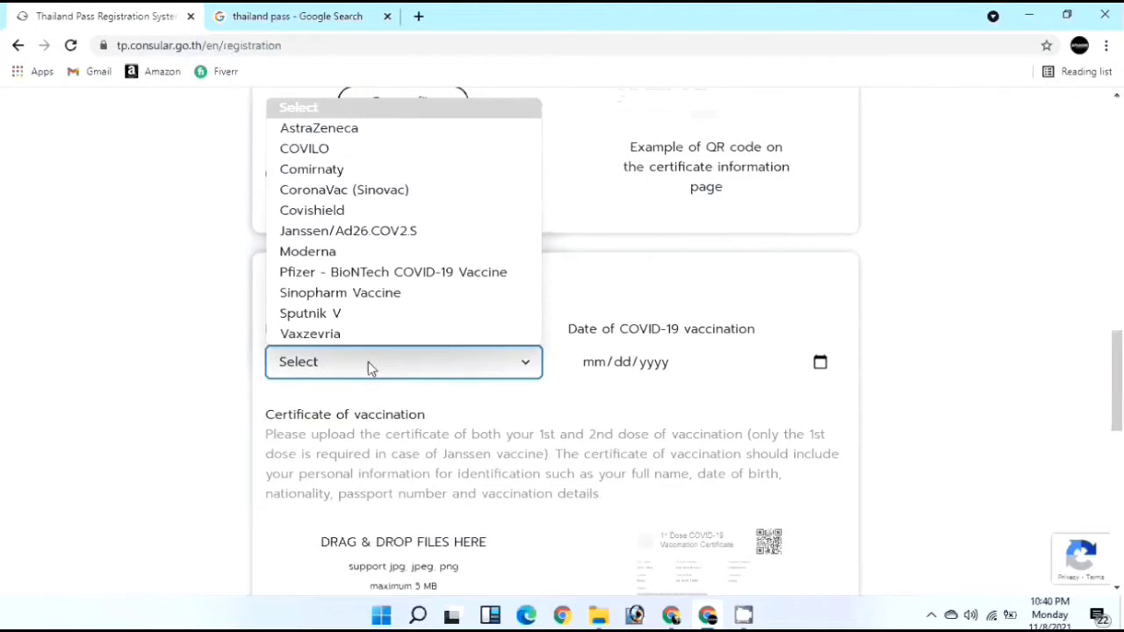
{"action": "left_click", "coordinate": [345, 255]}
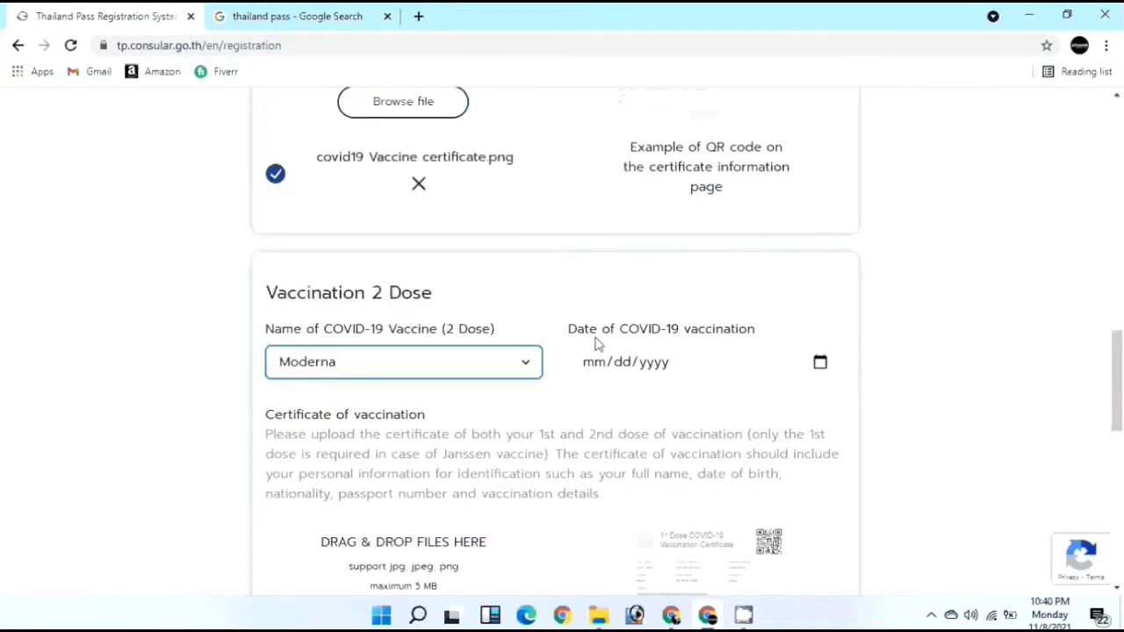
Set the second dose's vaccination date to 06/28/2021.
{"action": "left_click", "coordinate": [656, 369]}
{"action": "left_click", "coordinate": [819, 364]}
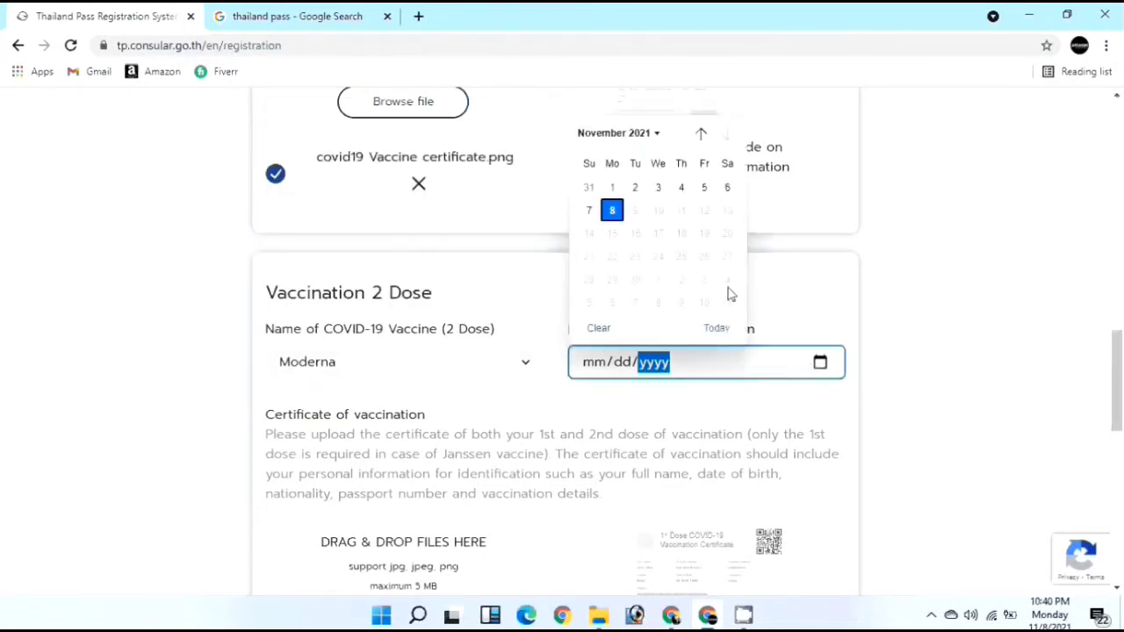
{"action": "left_click", "coordinate": [649, 137]}
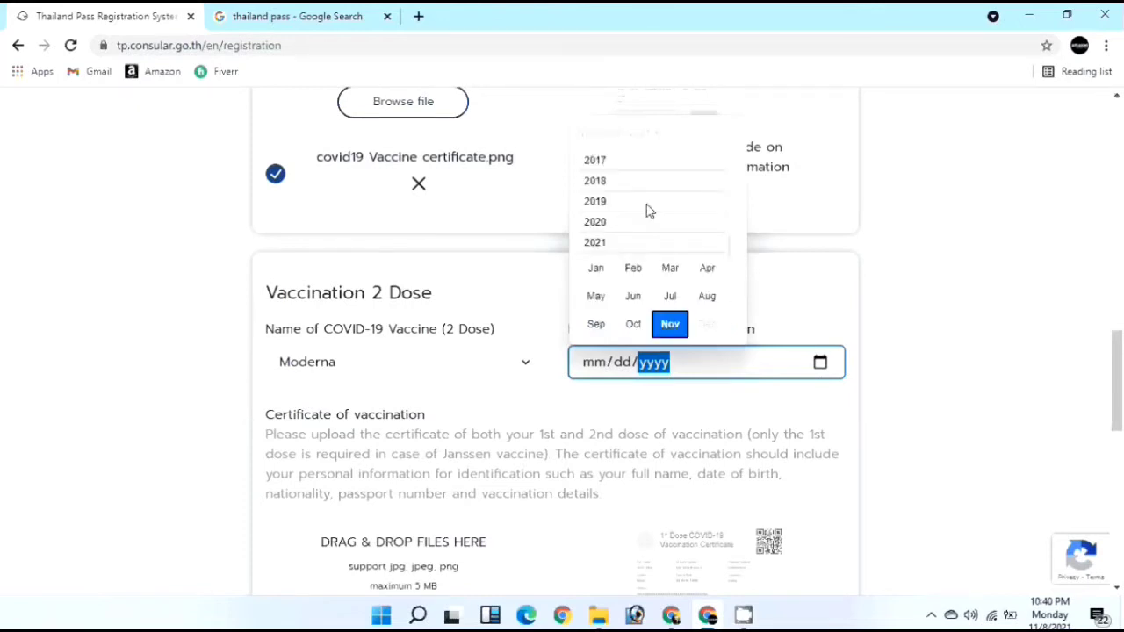
{"action": "left_click", "coordinate": [633, 297]}
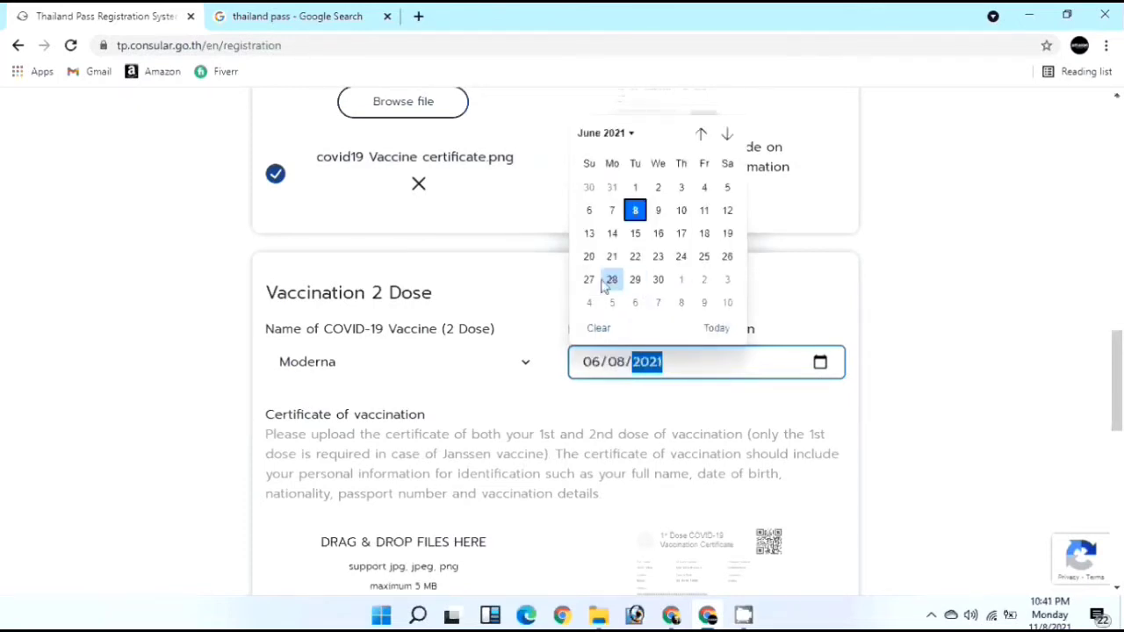
{"action": "left_click", "coordinate": [611, 281]}
Attach the covid19 Vaccine certificate image as the second dose's certificate of vaccination.
{"action": "scroll", "coordinate": [384, 382], "scroll_direction": "down", "scroll_amount": 2}
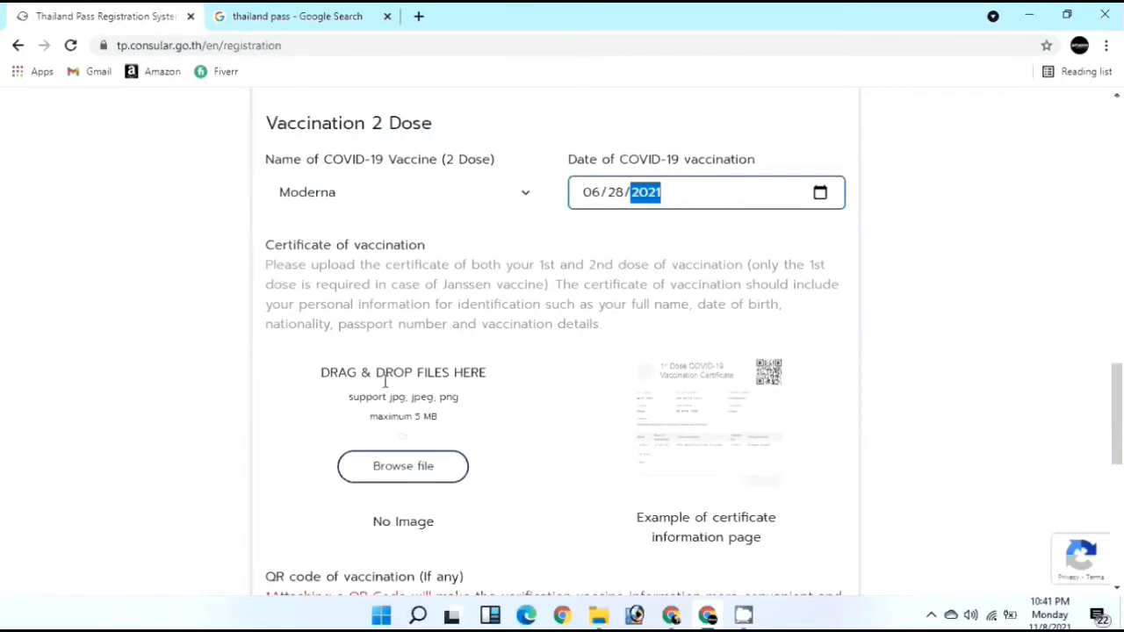
{"action": "scroll", "coordinate": [384, 382], "scroll_direction": "down", "scroll_amount": 1}
{"action": "left_click", "coordinate": [383, 394]}
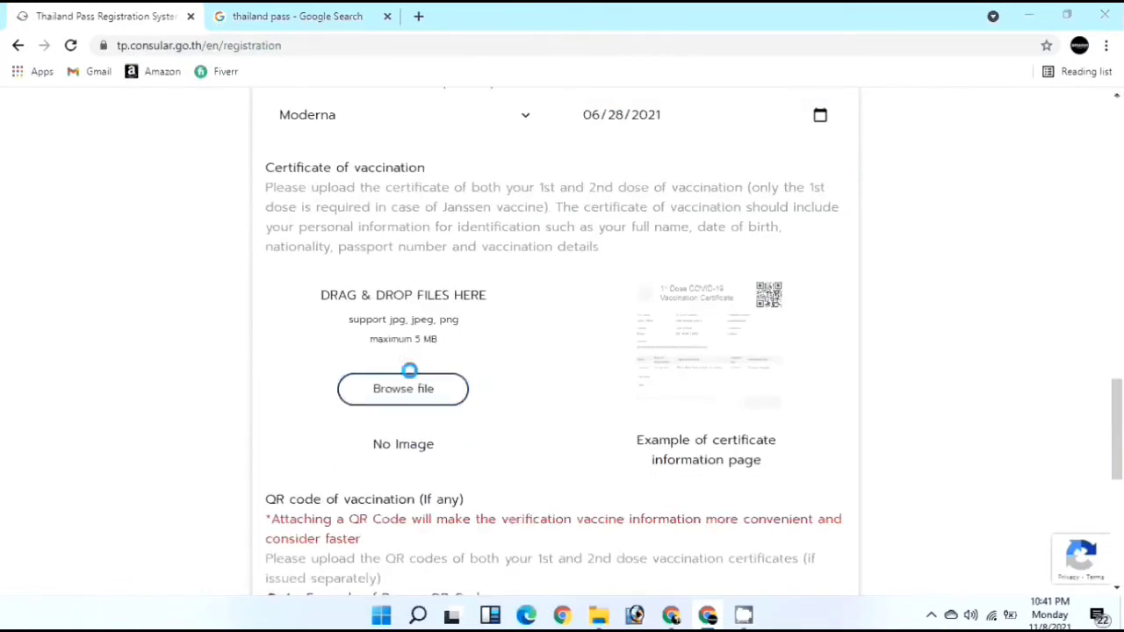
{"action": "double_click", "coordinate": [185, 189]}
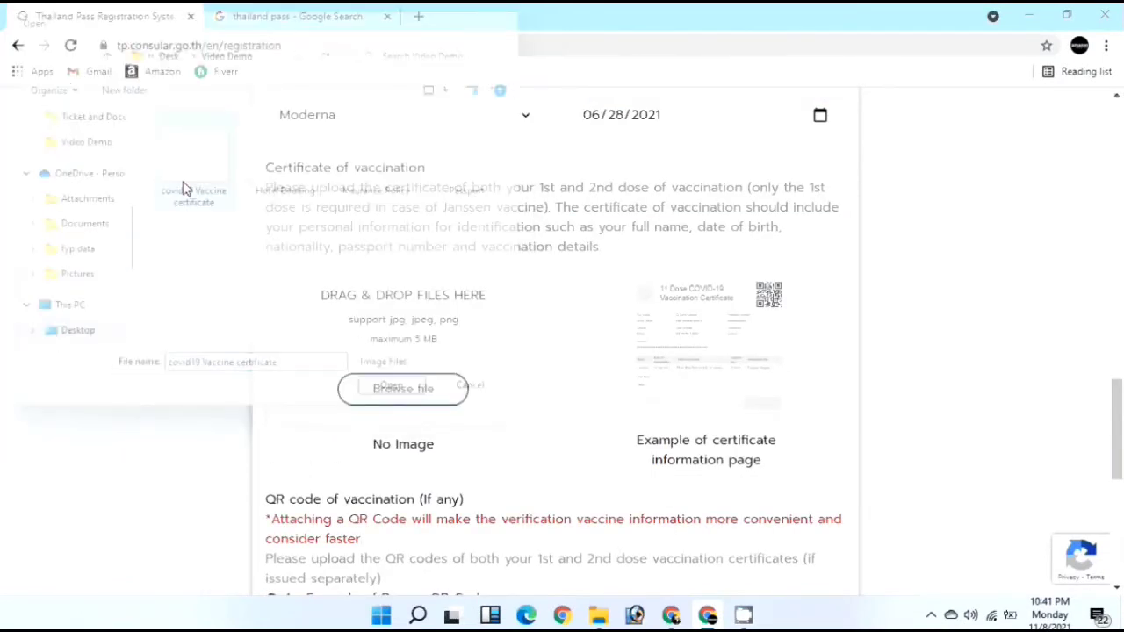
{"action": "scroll", "coordinate": [164, 303], "scroll_direction": "down", "scroll_amount": 2}
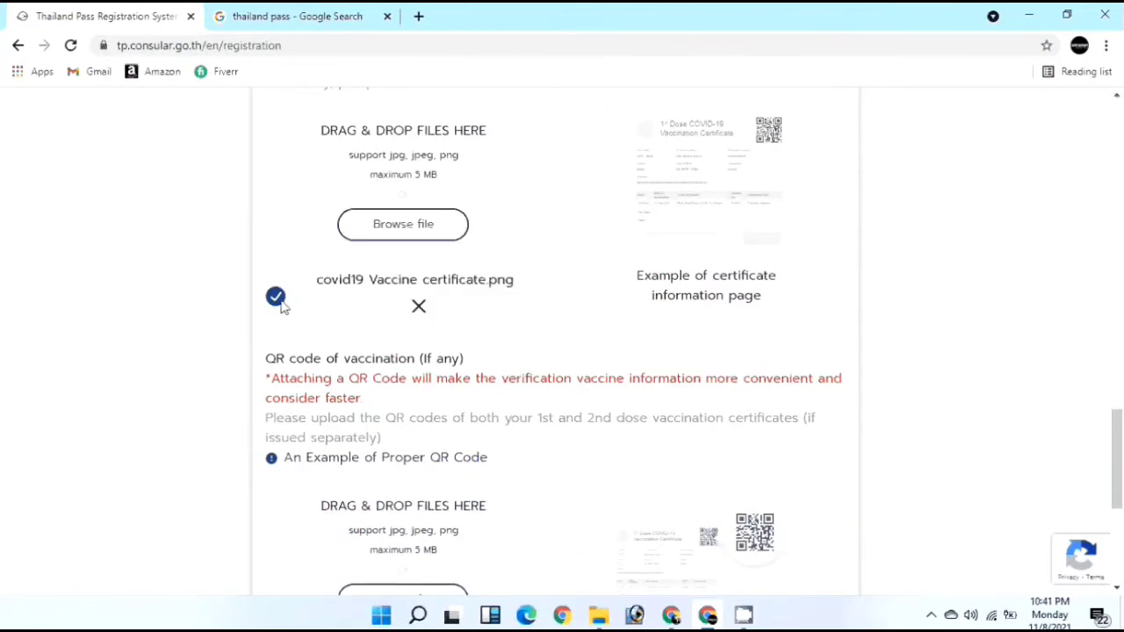
{"action": "triple_click", "coordinate": [324, 293]}
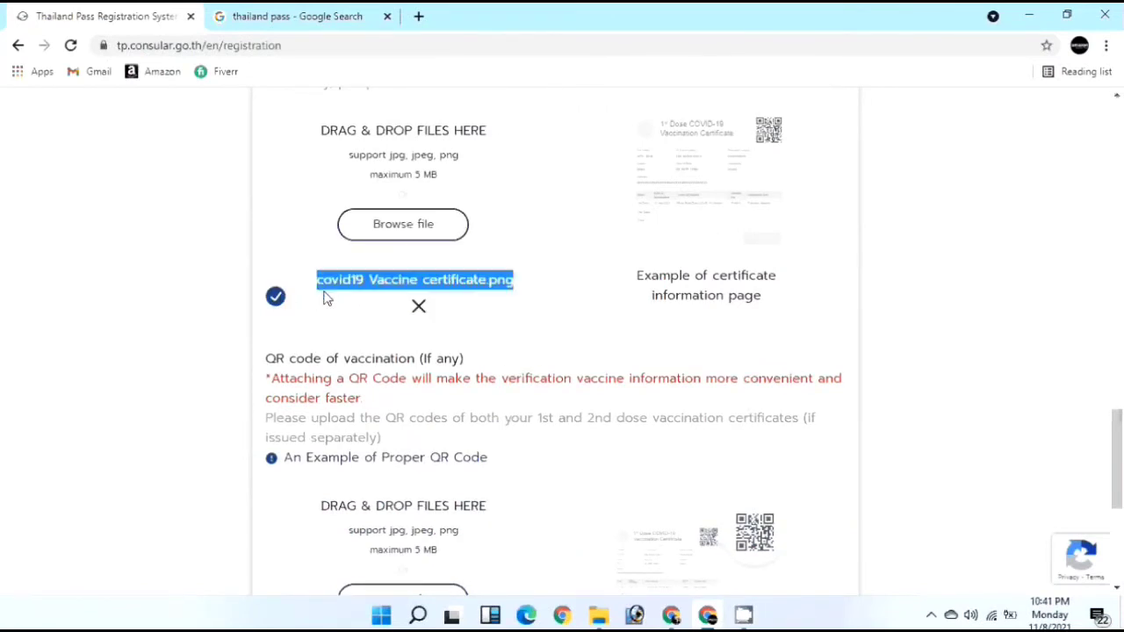
Attach the covid19 Vaccine certificate image as the second dose's QR code of vaccination.
{"action": "left_click", "coordinate": [174, 367]}
{"action": "scroll", "coordinate": [289, 359], "scroll_direction": "down", "scroll_amount": 2}
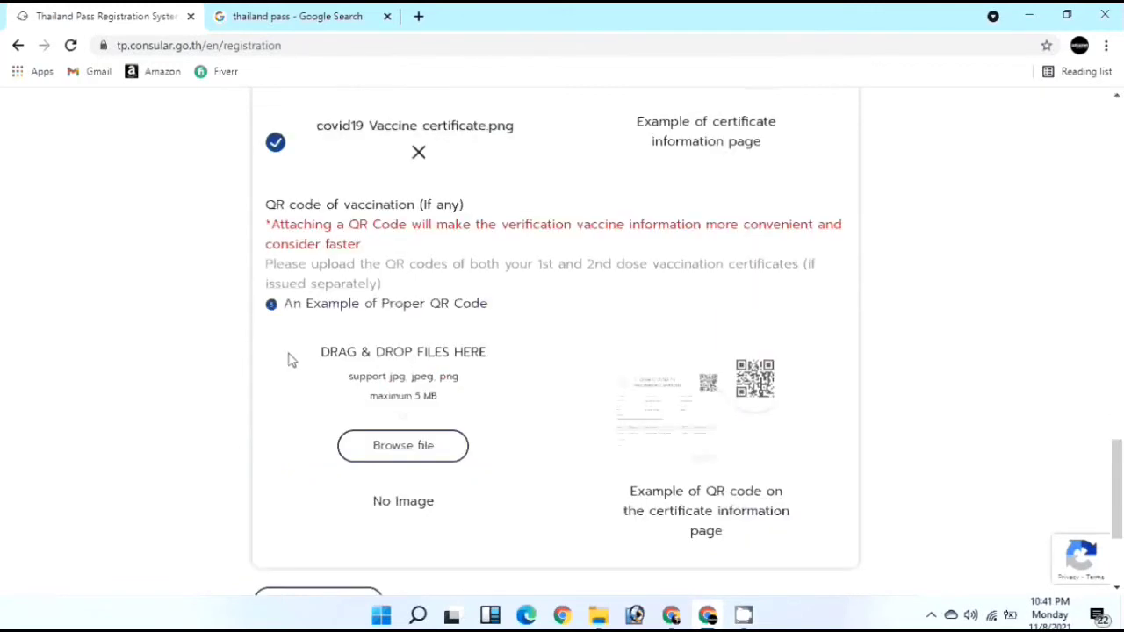
{"action": "left_click", "coordinate": [366, 433]}
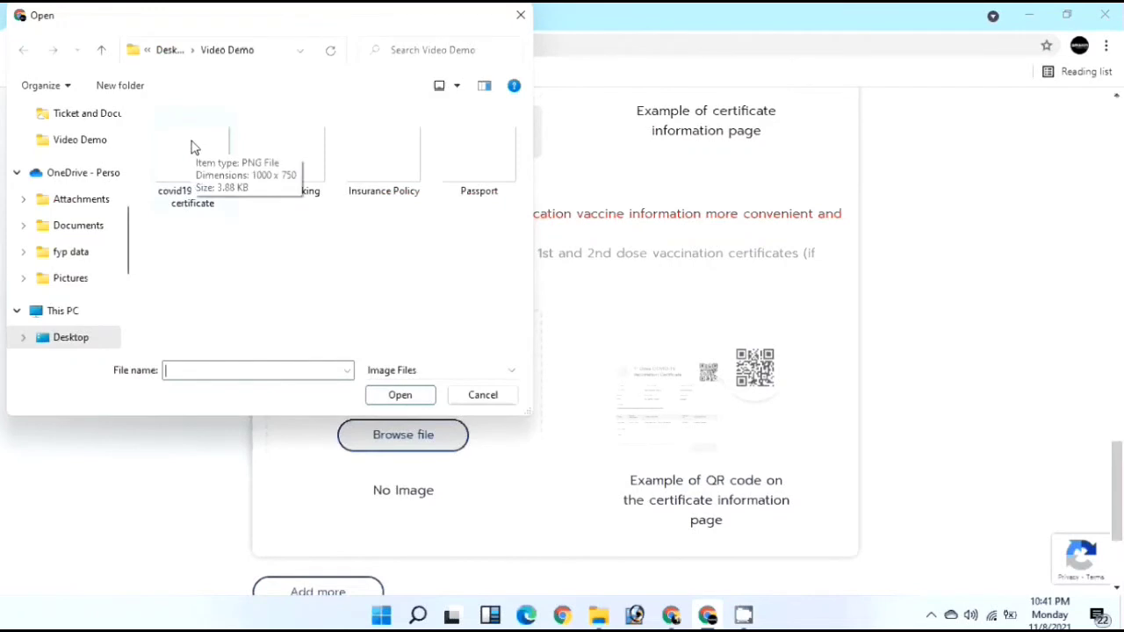
{"action": "double_click", "coordinate": [192, 148]}
{"action": "scroll", "coordinate": [50, 329], "scroll_direction": "down", "scroll_amount": 2}
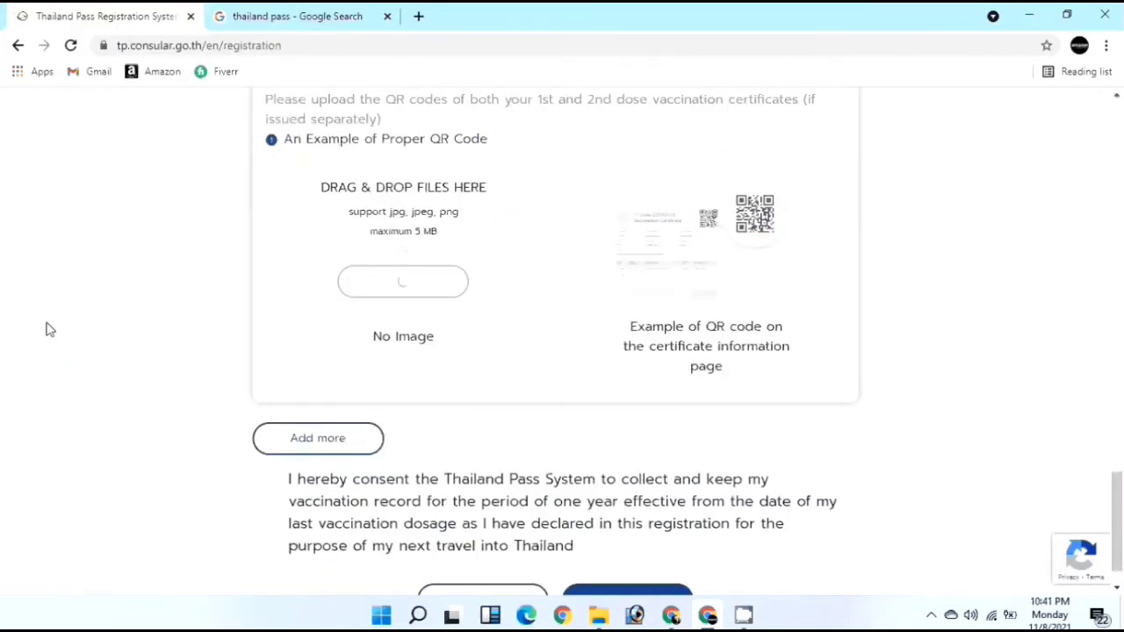
{"action": "scroll", "coordinate": [77, 274], "scroll_direction": "down", "scroll_amount": 1}
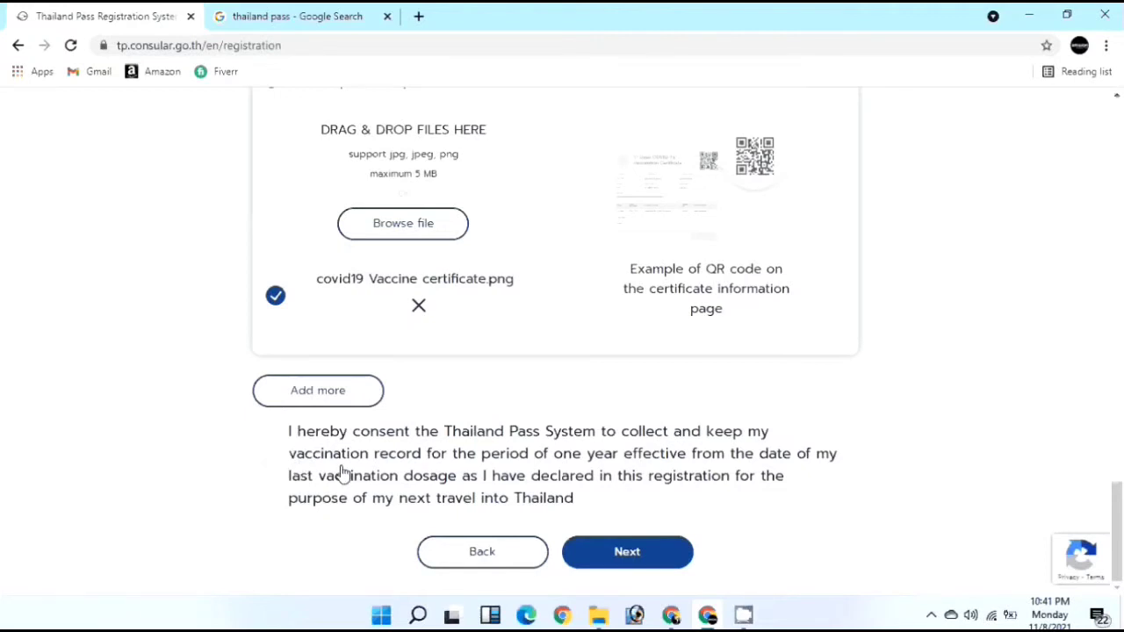
Consent to the collection of the vaccination record and proceed to the Contact & Accommodation section.
{"action": "left_click", "coordinate": [289, 476]}
{"action": "left_click", "coordinate": [275, 470]}
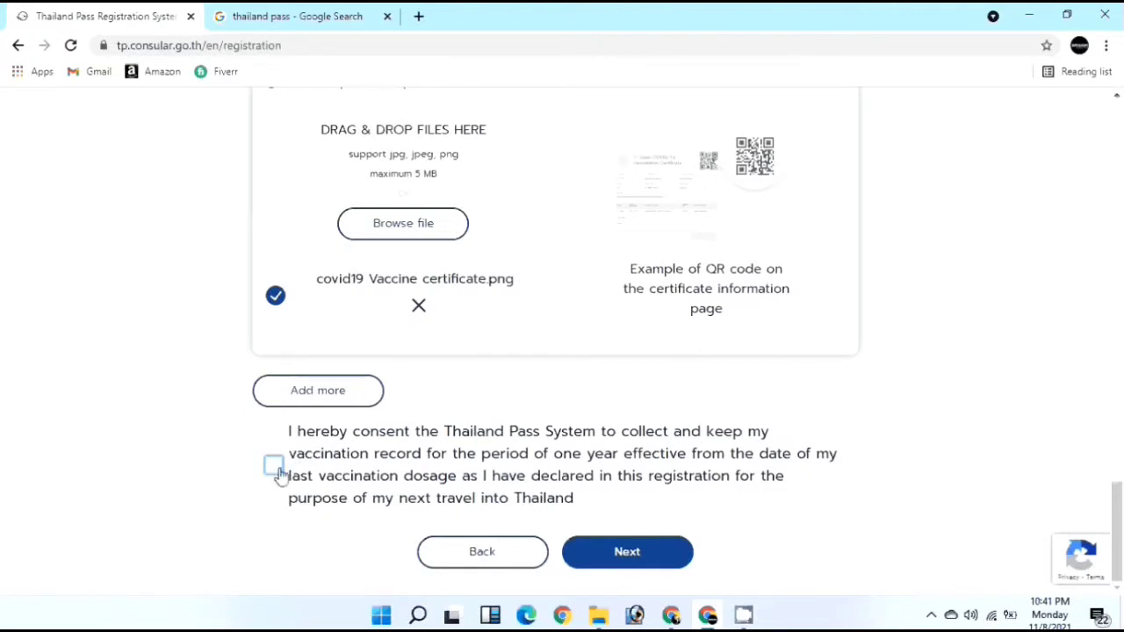
{"action": "left_click", "coordinate": [277, 472]}
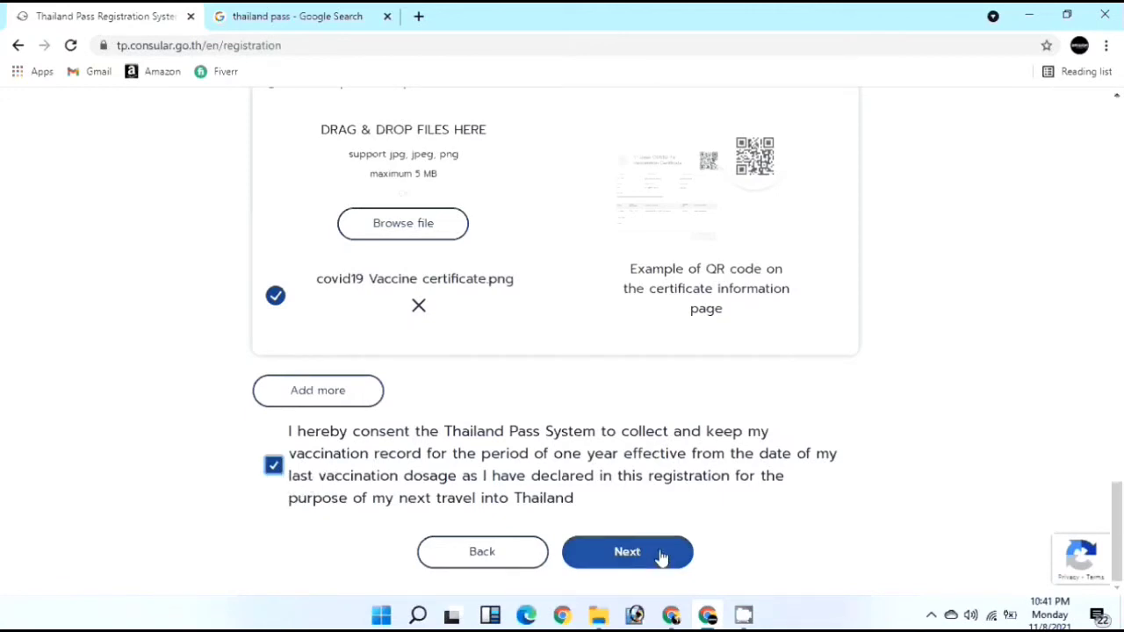
{"action": "left_click", "coordinate": [646, 556]}
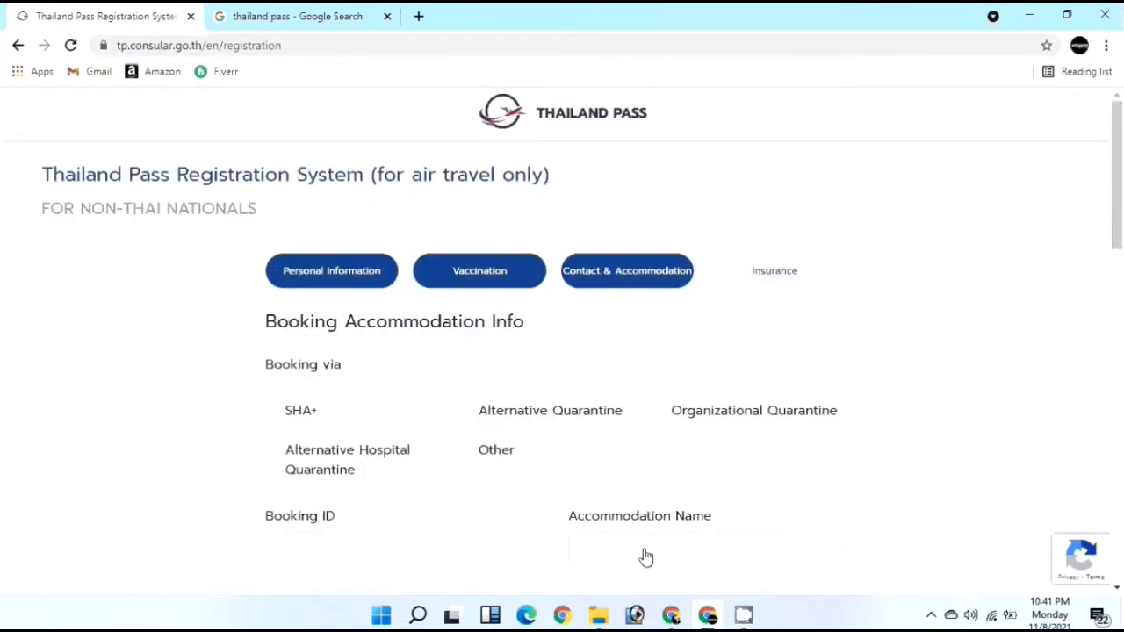
{"action": "left_click_drag", "start_coordinate": [324, 278], "coordinate": [617, 276]}
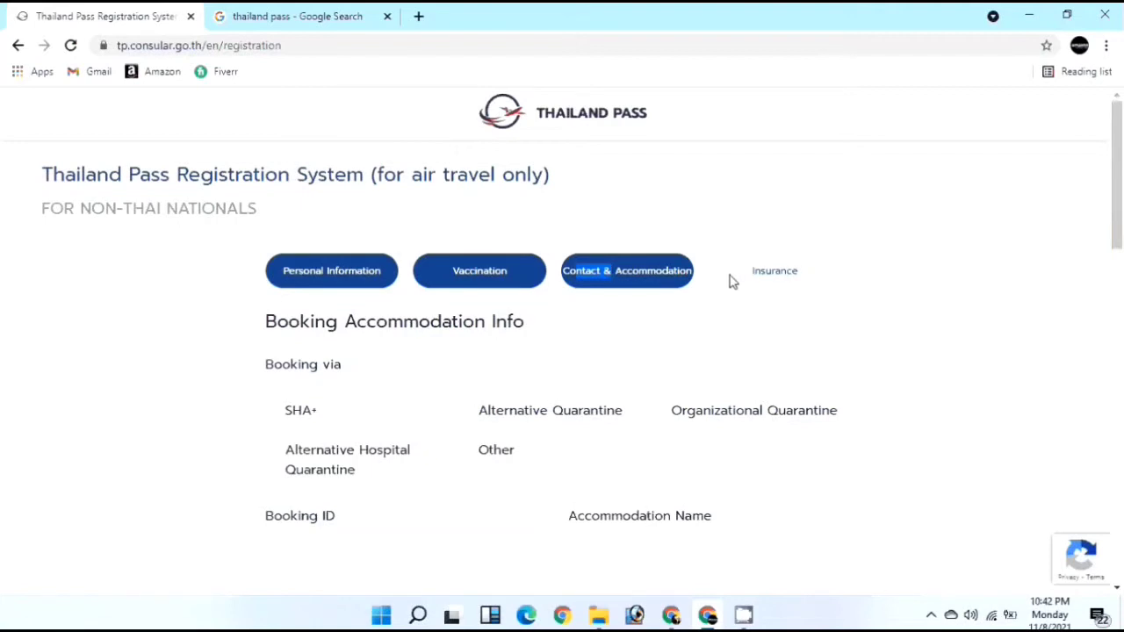
Choose SHA+ as the accommodation booking type and fill in the booking ID.
{"action": "scroll", "coordinate": [290, 351], "scroll_direction": "down", "scroll_amount": 2}
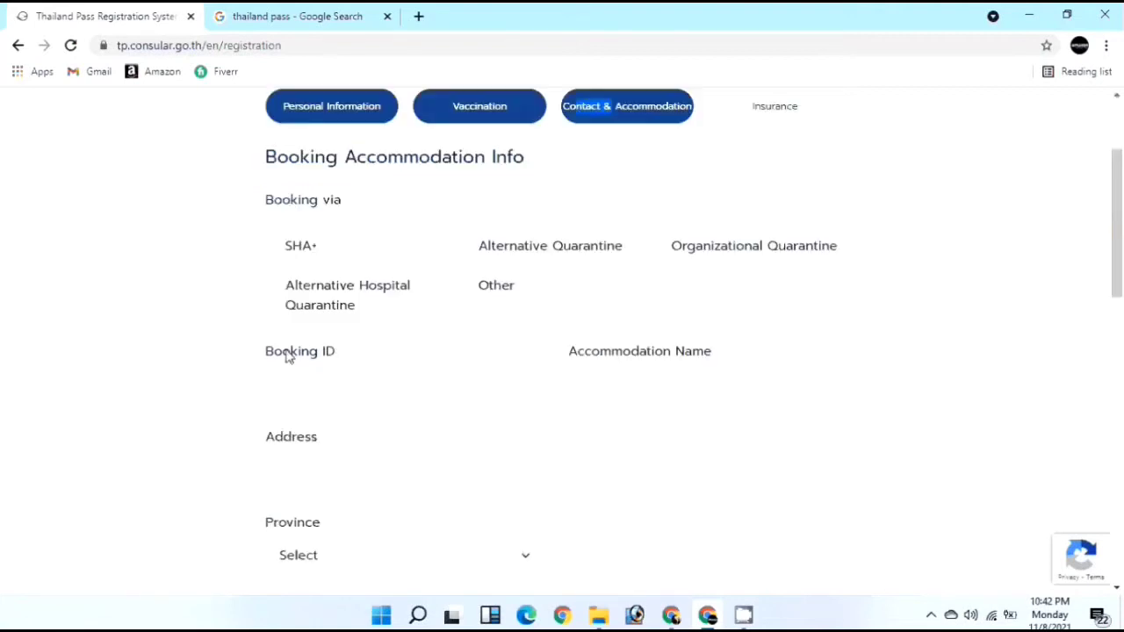
{"action": "left_click", "coordinate": [273, 247]}
{"action": "scroll", "coordinate": [268, 259], "scroll_direction": "down", "scroll_amount": 1}
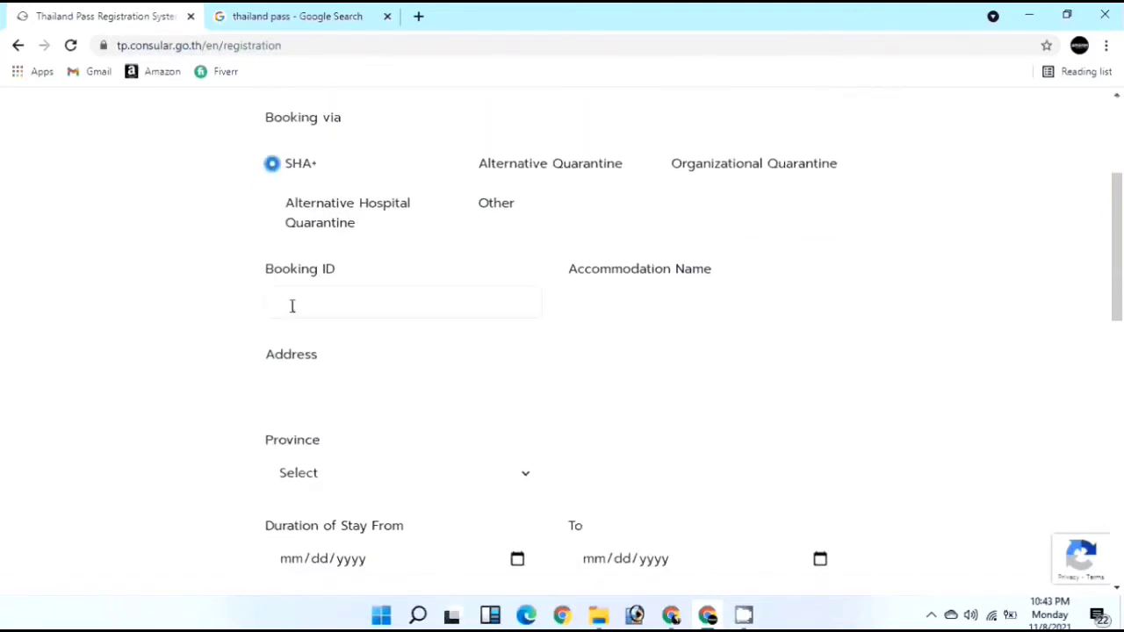
{"action": "left_click", "coordinate": [292, 306]}
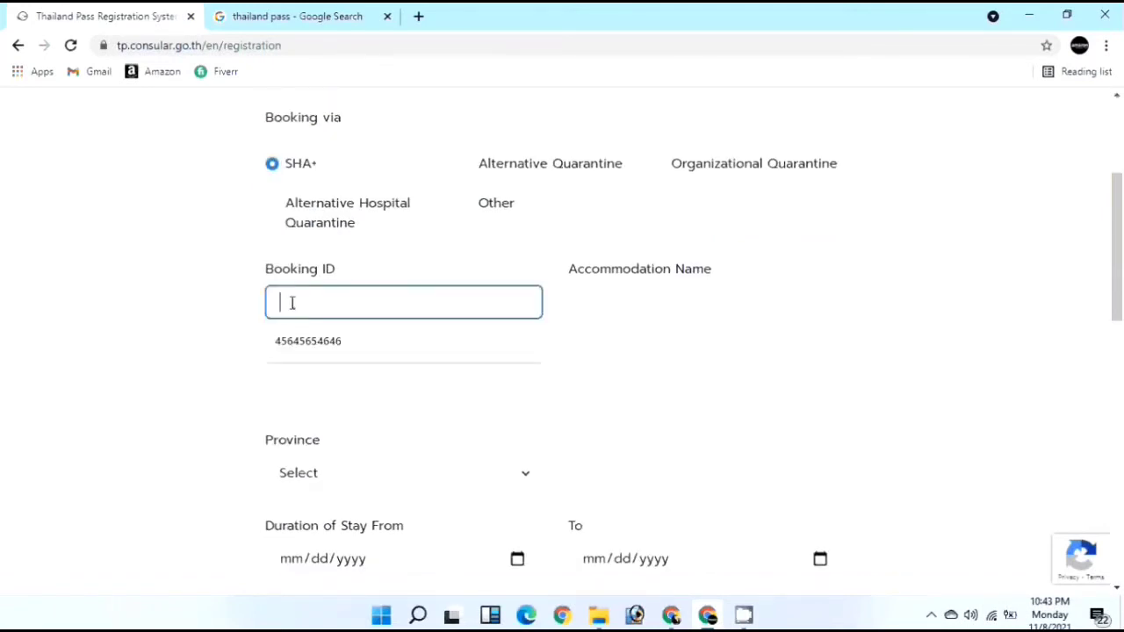
{"action": "left_click", "coordinate": [299, 342]}
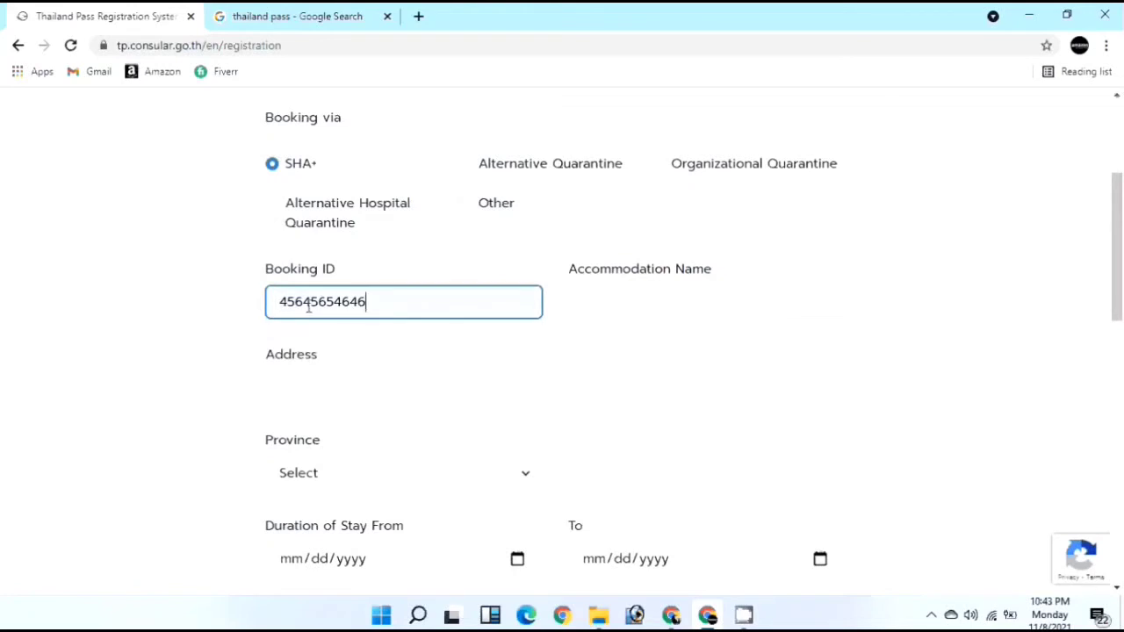
Enter ibis bankok as the accommodation name and fill in the accommodation's address.
{"action": "left_click", "coordinate": [620, 301]}
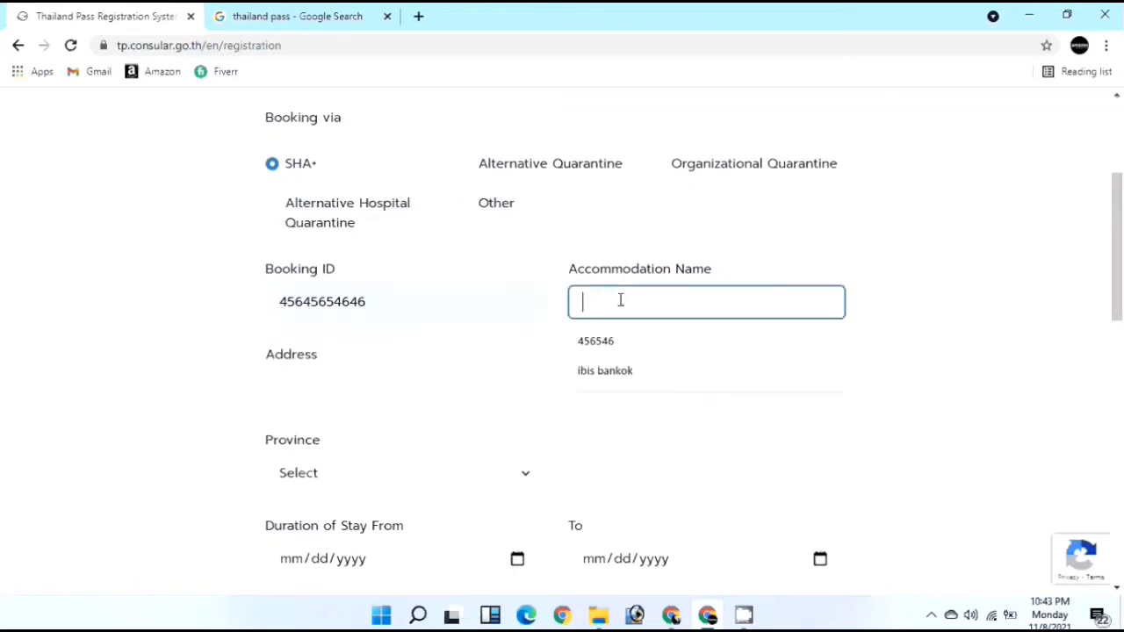
{"action": "left_click", "coordinate": [622, 372]}
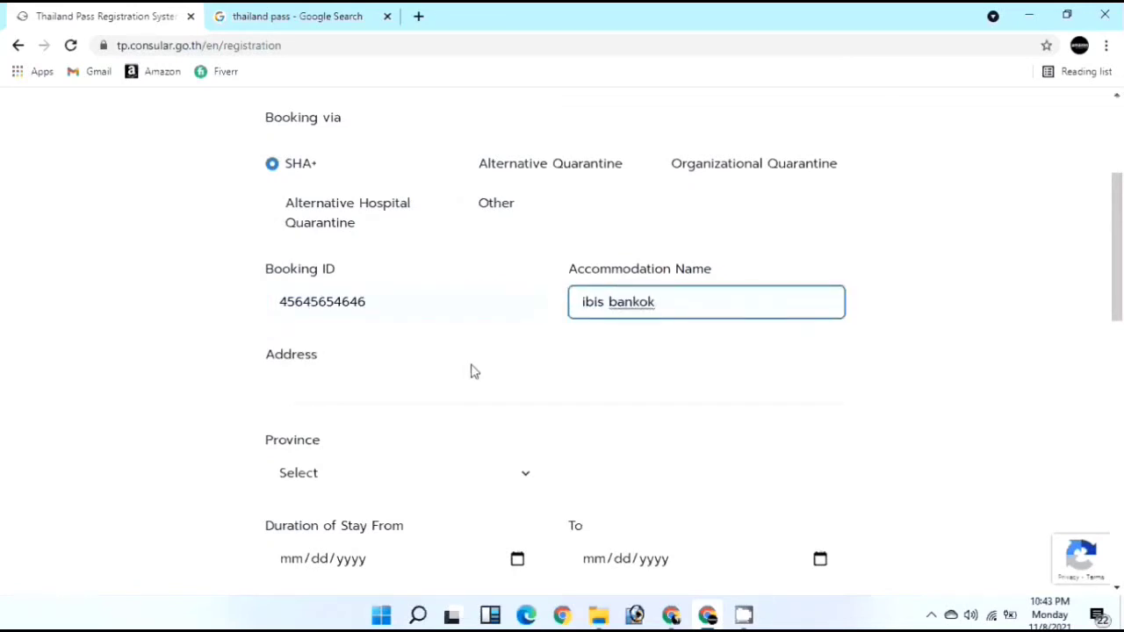
{"action": "left_click", "coordinate": [371, 389]}
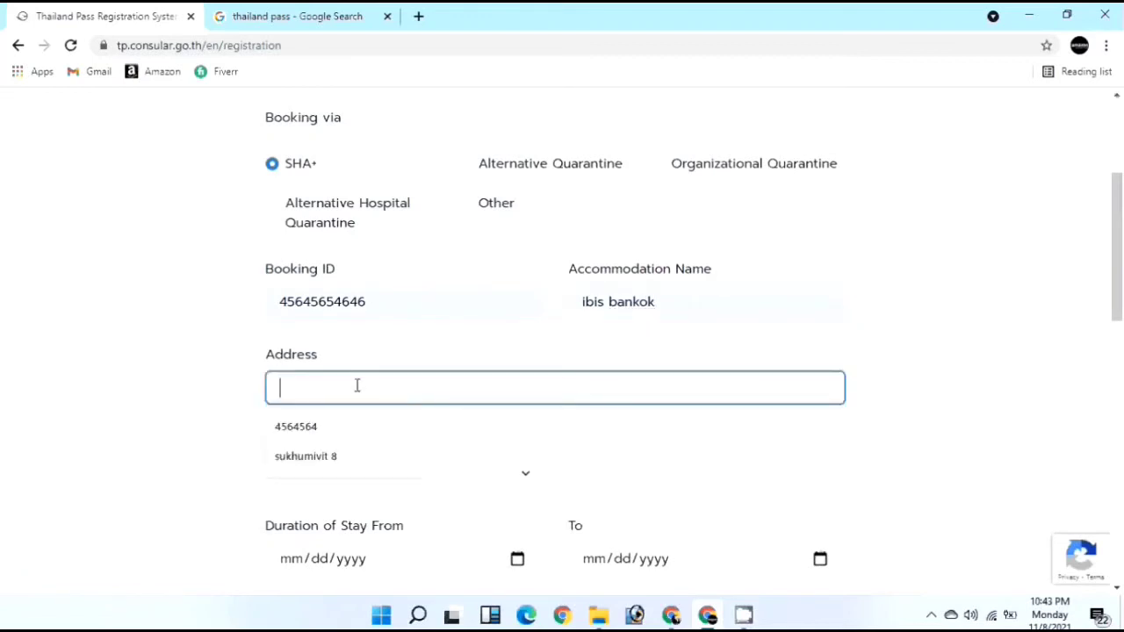
{"action": "left_click", "coordinate": [341, 459]}
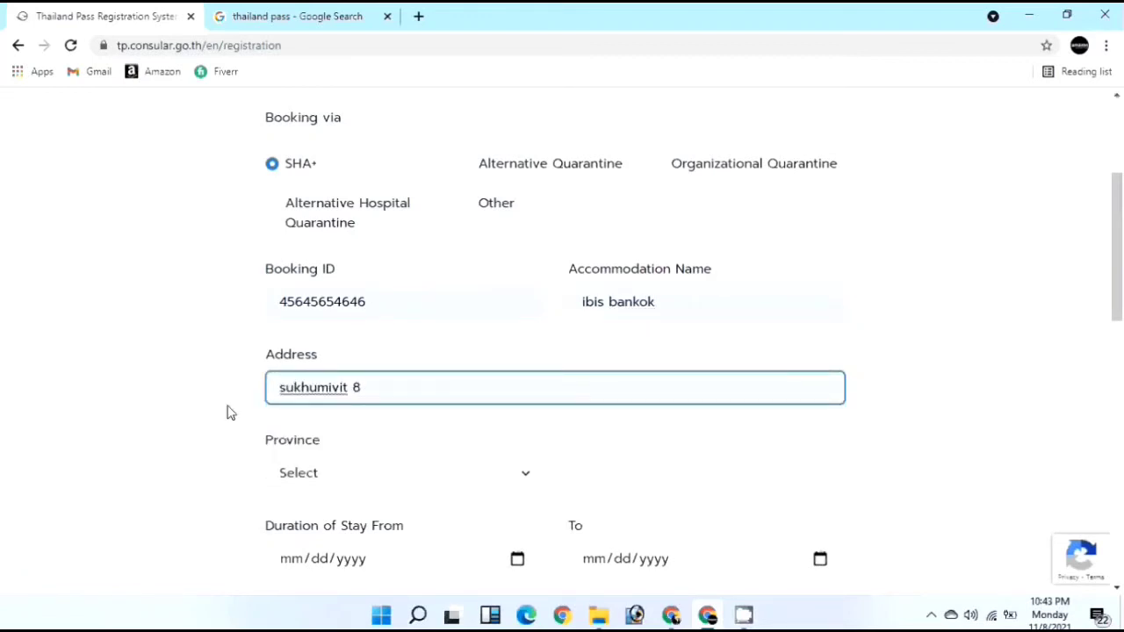
Select Bangkok as the province of the accommodation.
{"action": "scroll", "coordinate": [231, 396], "scroll_direction": "down", "scroll_amount": 1}
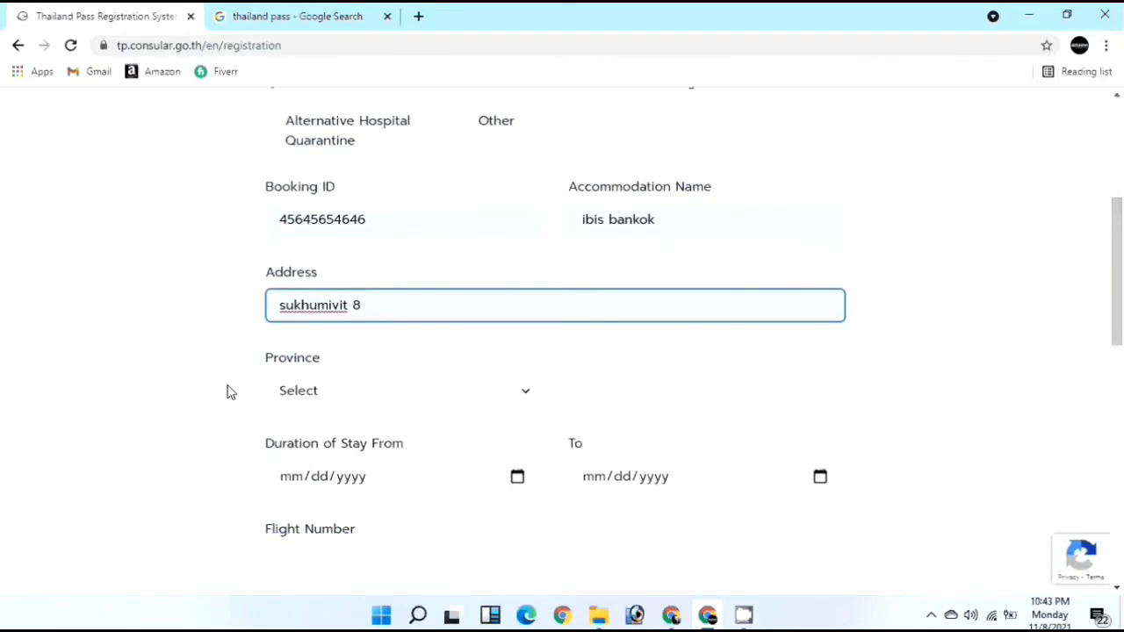
{"action": "scroll", "coordinate": [235, 343], "scroll_direction": "down", "scroll_amount": 1}
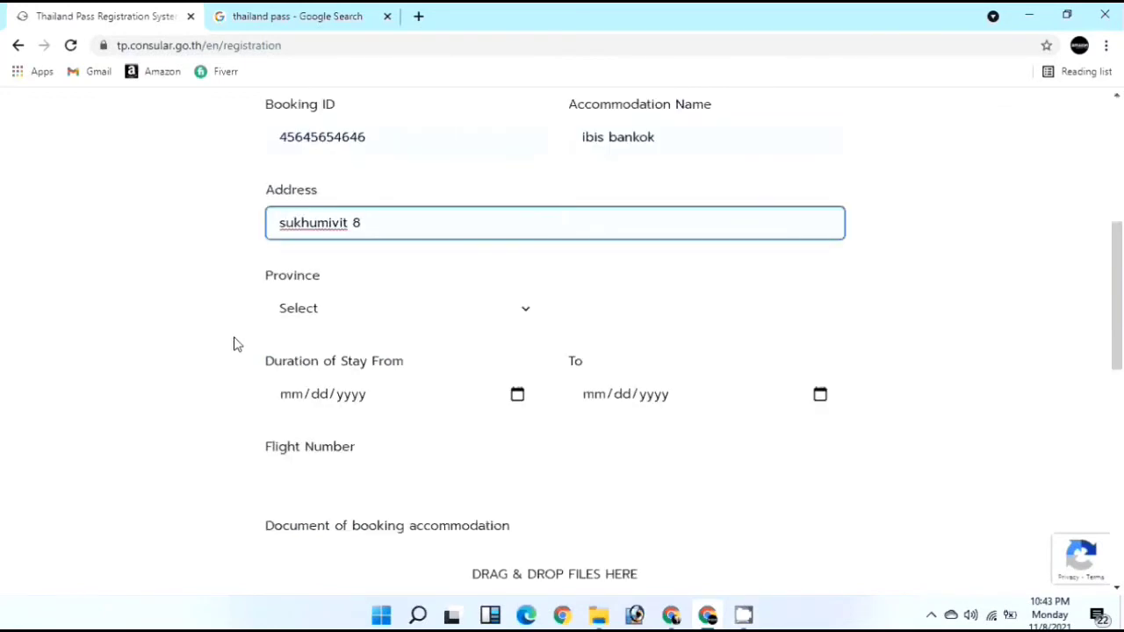
{"action": "left_click", "coordinate": [342, 320]}
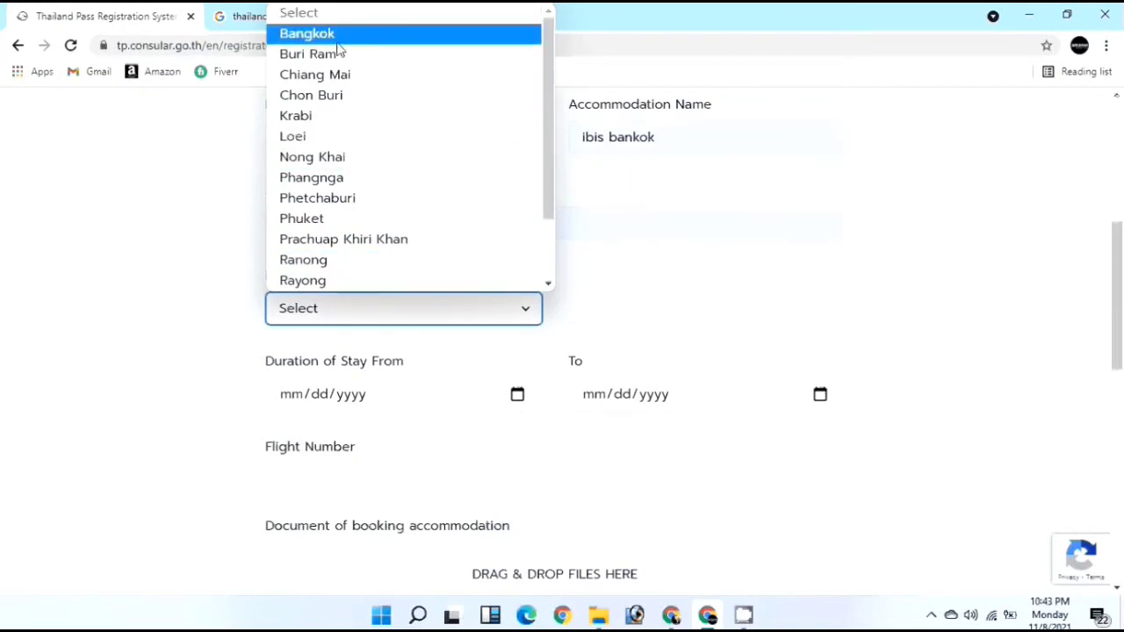
{"action": "left_click", "coordinate": [338, 12]}
{"action": "key", "text": "b"}
Set the duration of stay from 11/18/2021 to 11/28/2021.
{"action": "scroll", "coordinate": [453, 349], "scroll_direction": "down", "scroll_amount": 1}
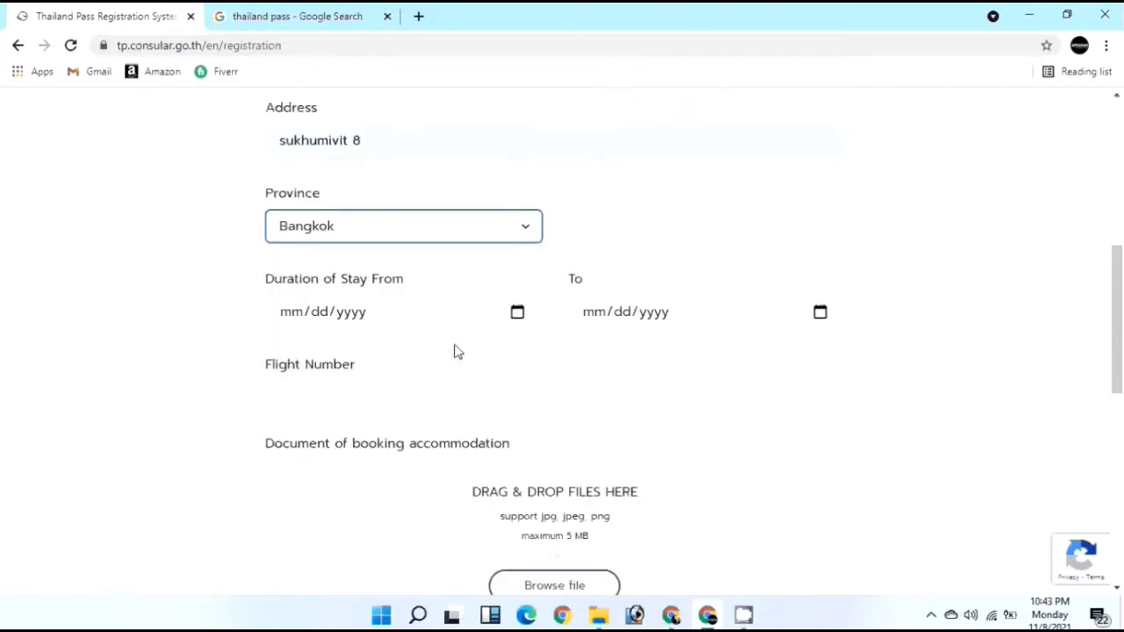
{"action": "left_click", "coordinate": [517, 314]}
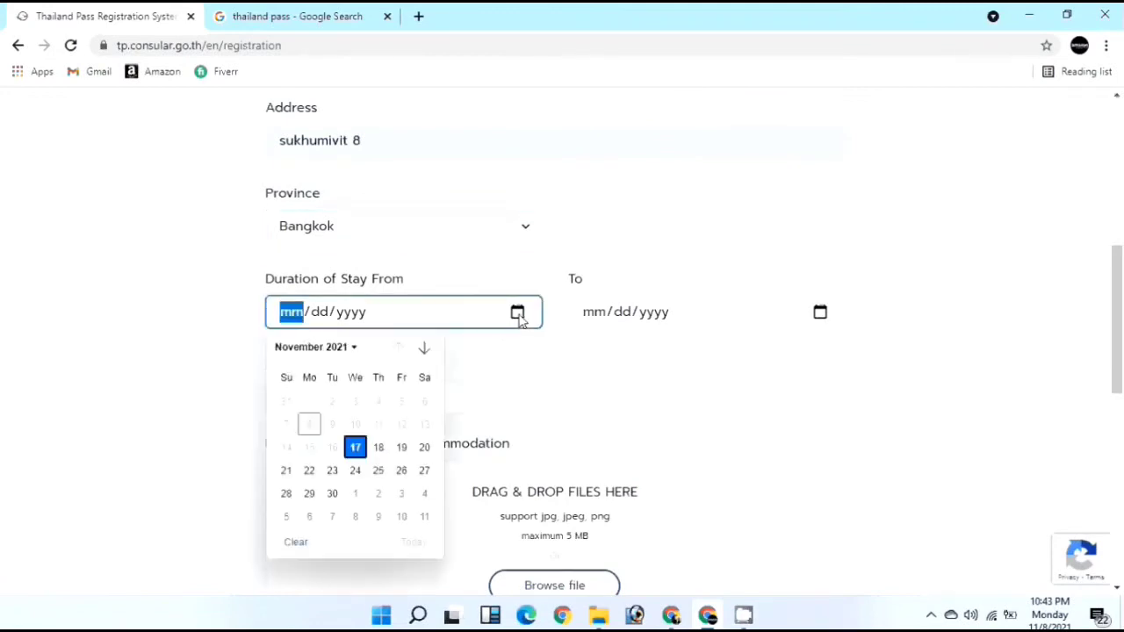
{"action": "left_click", "coordinate": [378, 448]}
{"action": "left_click", "coordinate": [756, 321]}
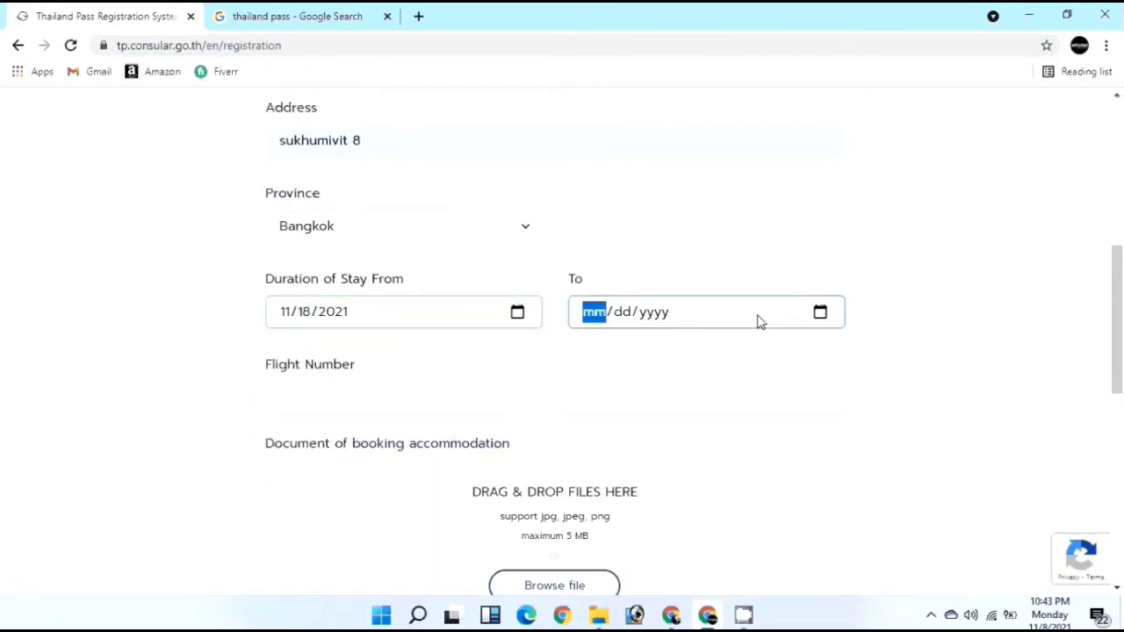
{"action": "left_click", "coordinate": [820, 314]}
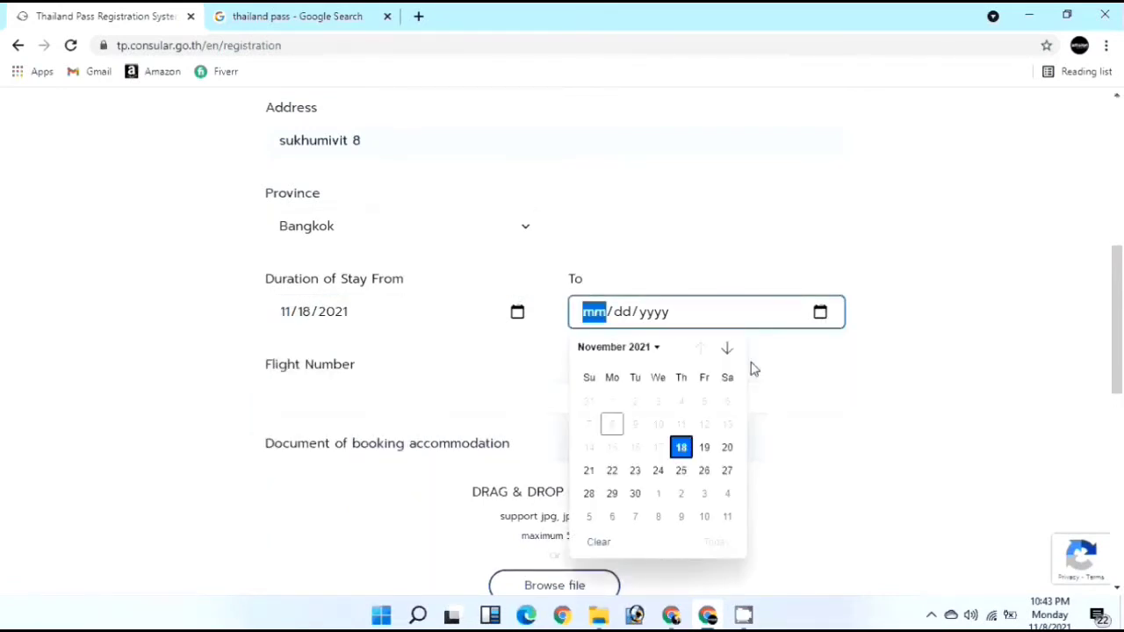
{"action": "left_click", "coordinate": [589, 494]}
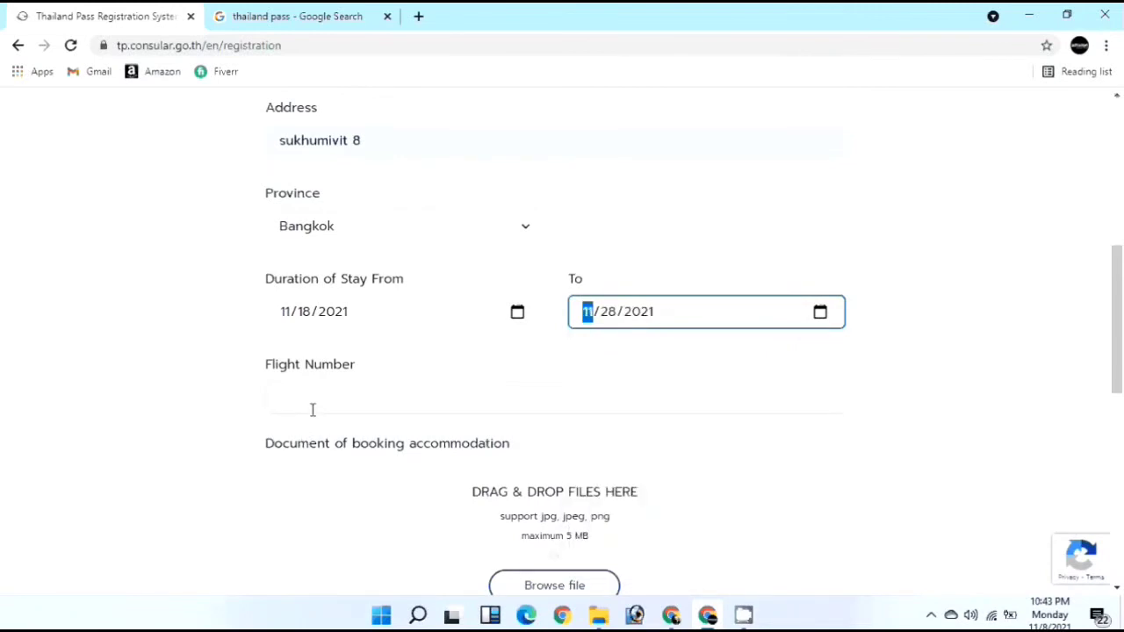
Enter EK 628 as the flight number.
{"action": "scroll", "coordinate": [308, 411], "scroll_direction": "down", "scroll_amount": 2}
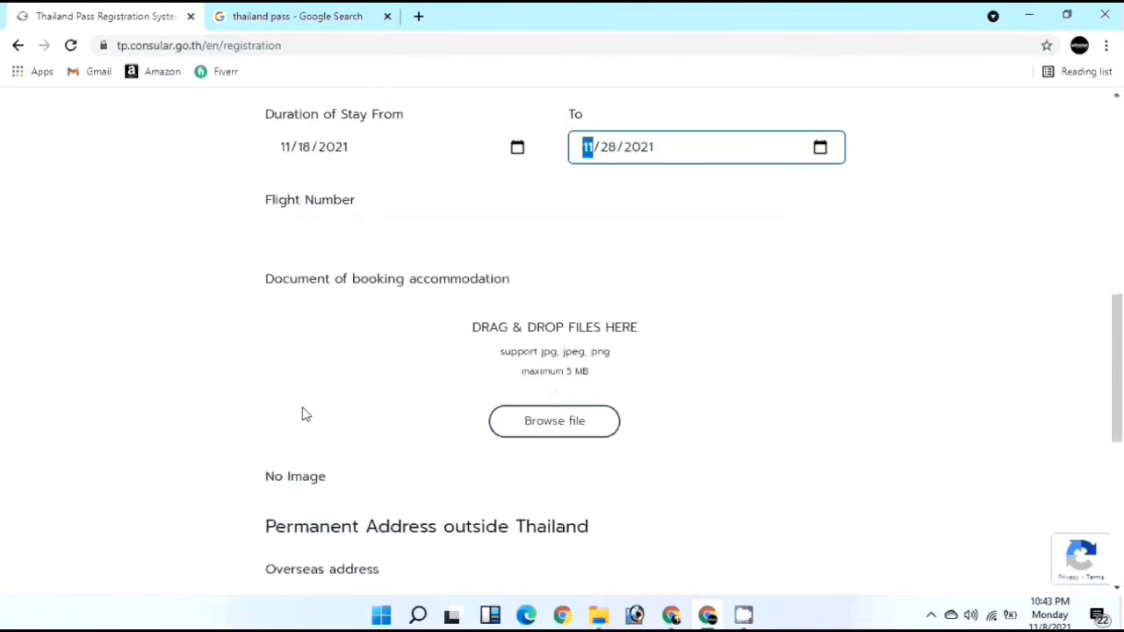
{"action": "left_click", "coordinate": [325, 230]}
{"action": "left_click", "coordinate": [324, 268]}
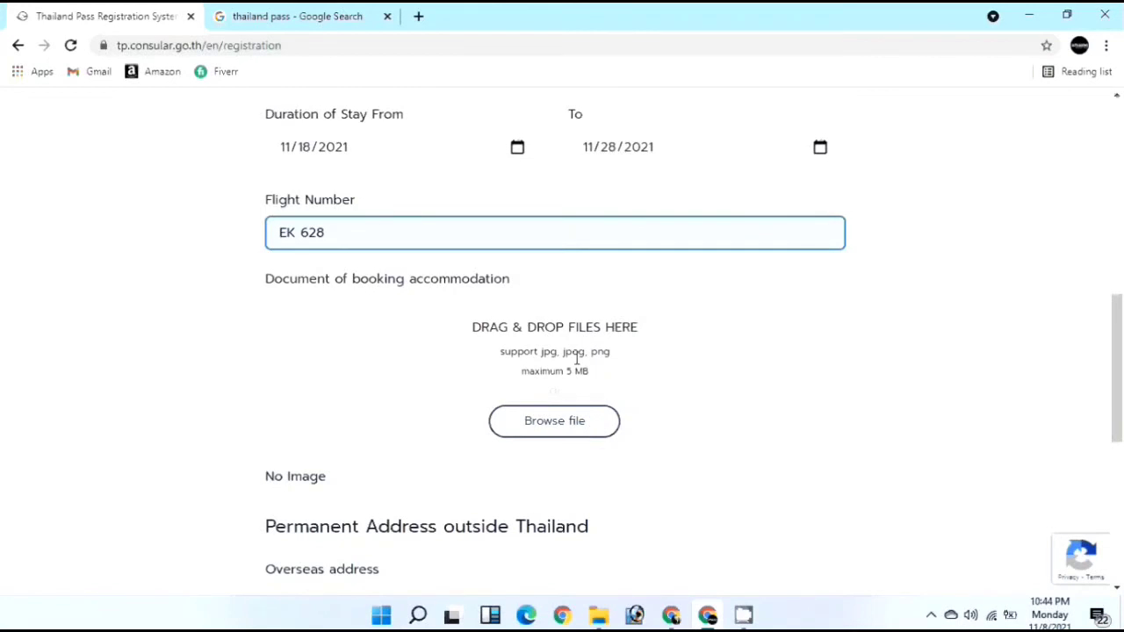
Attach the Hotel Booking image as the document of booking accommodation.
{"action": "left_click", "coordinate": [575, 430]}
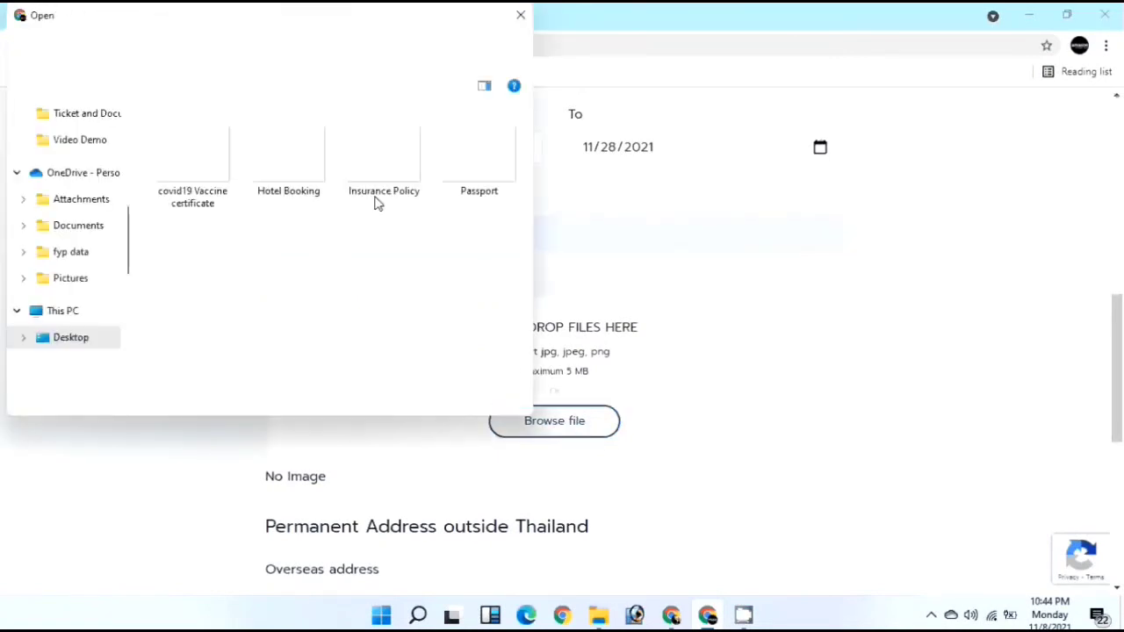
{"action": "double_click", "coordinate": [297, 157]}
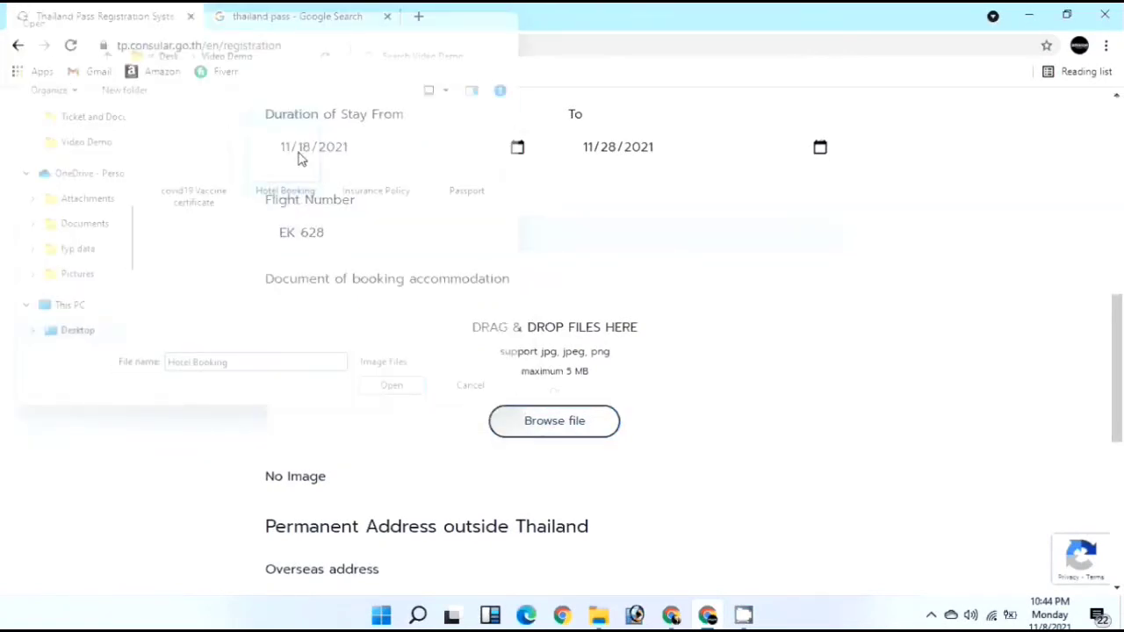
{"action": "scroll", "coordinate": [250, 359], "scroll_direction": "down", "scroll_amount": 1}
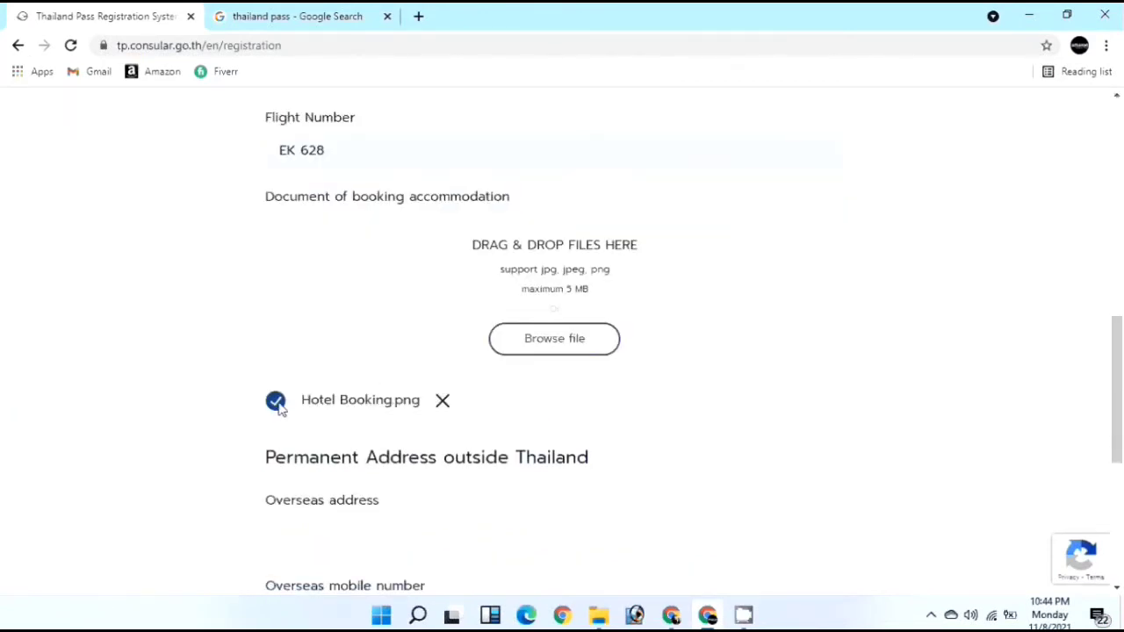
Fill in the overseas address under Permanent Address outside Thailand with the traveller's city and country.
{"action": "scroll", "coordinate": [190, 430], "scroll_direction": "down", "scroll_amount": 2}
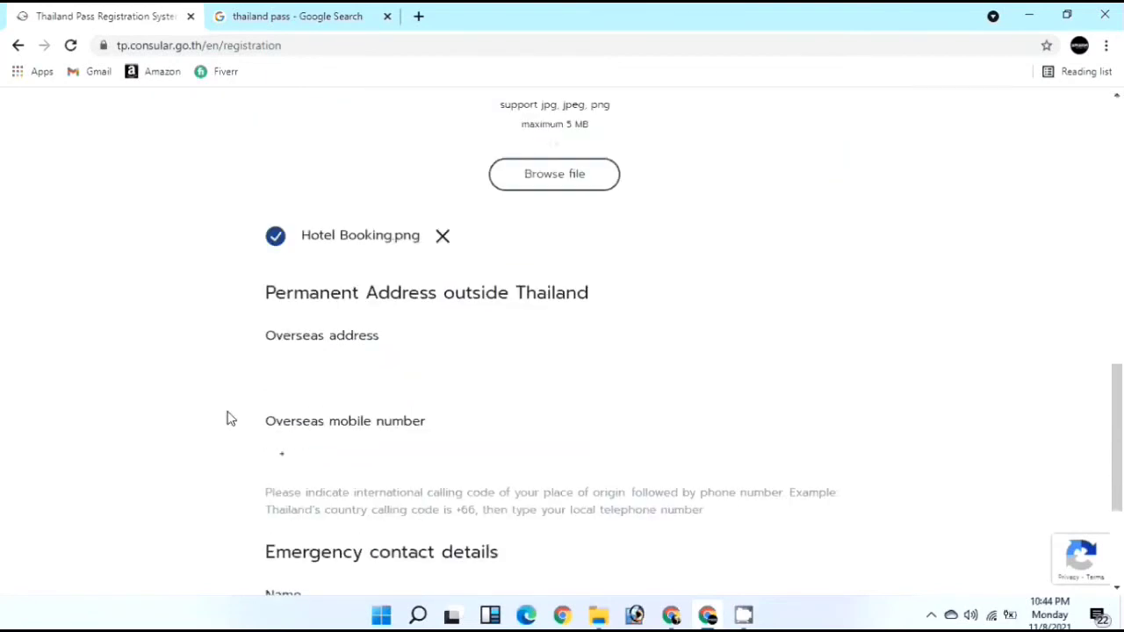
{"action": "left_click", "coordinate": [327, 373]}
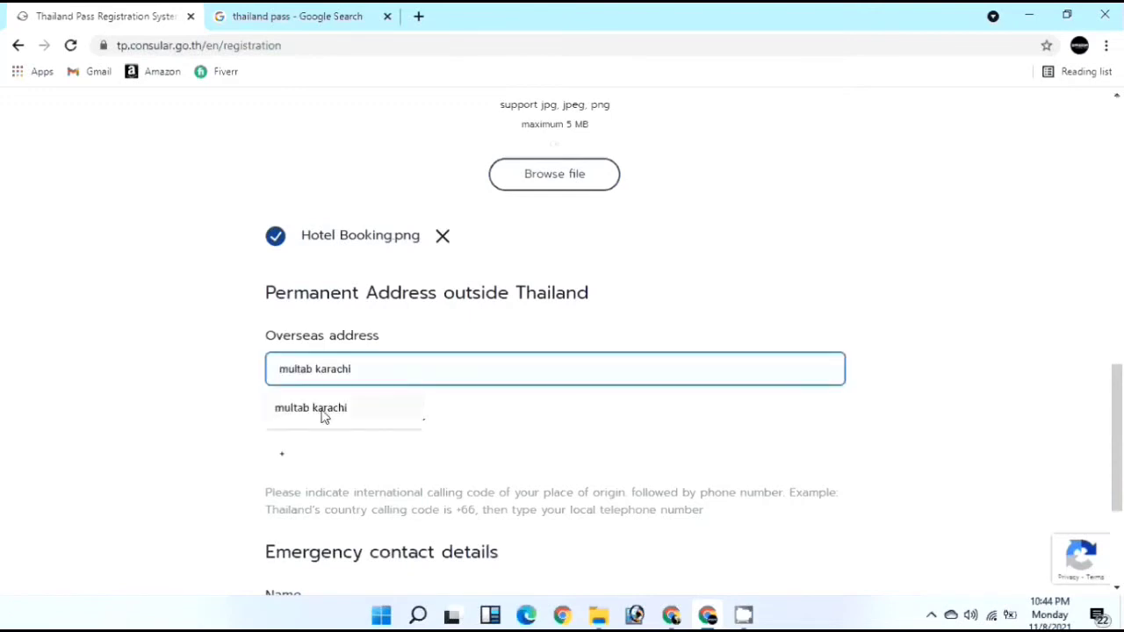
{"action": "left_click", "coordinate": [323, 413]}
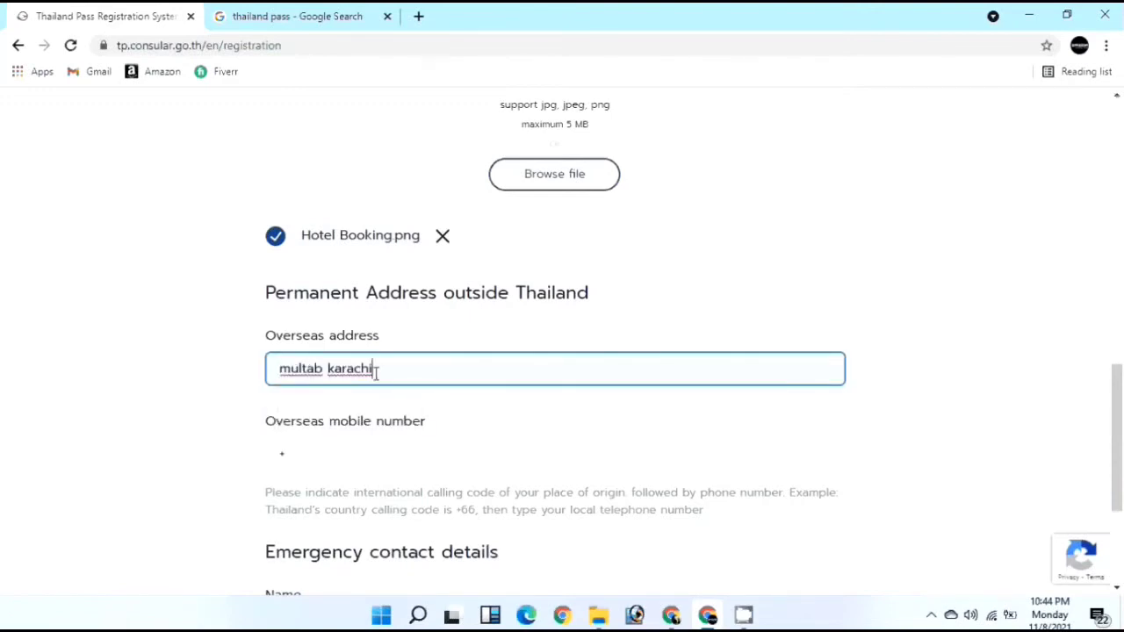
{"action": "key", "text": "BackSpace"}
{"action": "key", "text": "BackSpace"}
{"action": "key", "text": "BackSpace"}
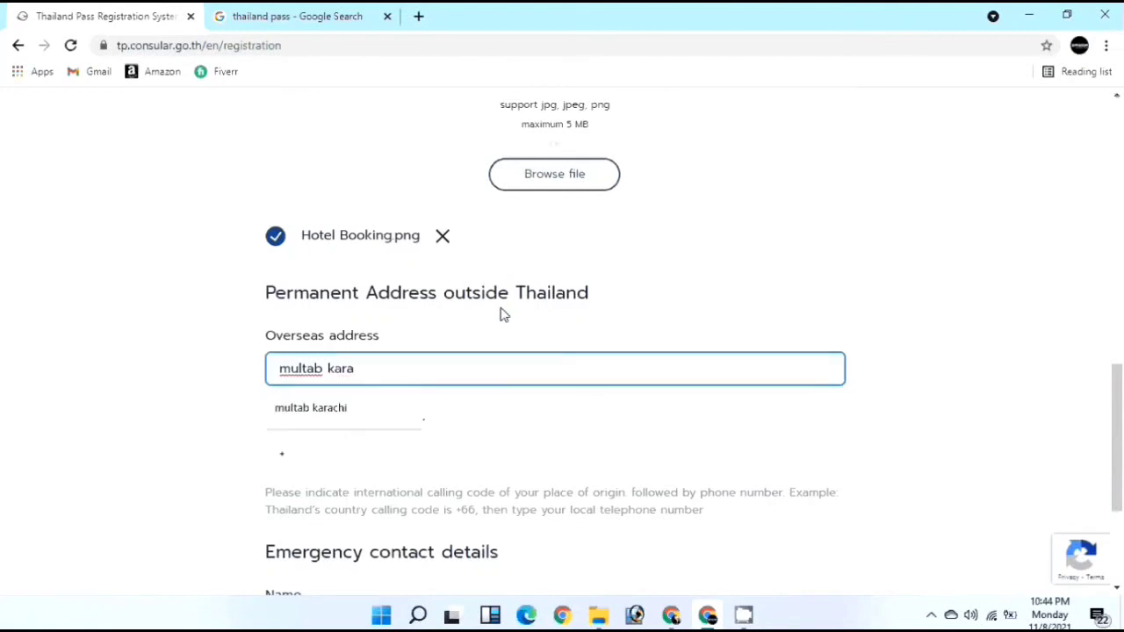
{"action": "key", "text": "BackSpace"}
{"action": "key", "text": "BackSpace"}
{"action": "key", "text": "BackSpace"}
{"action": "key", "text": "BackSpace"}
{"action": "key", "text": "BackSpace"}
{"action": "key", "text": "BackSpace"}
{"action": "type", "text": "n pakit"}
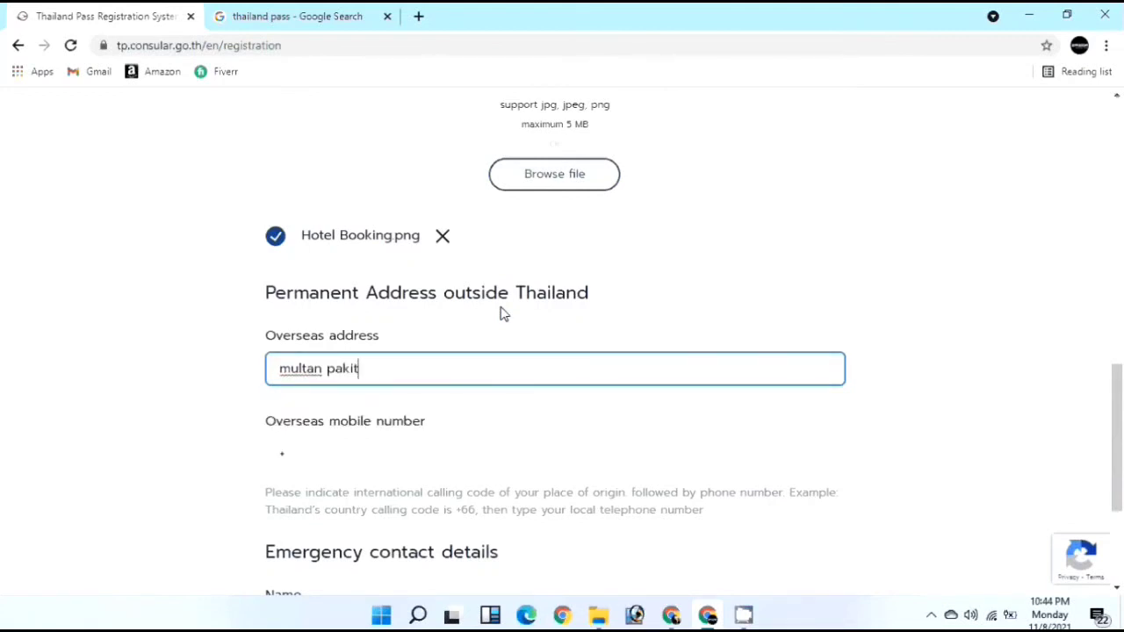
{"action": "key", "text": "BackSpace"}
{"action": "key", "text": "BackSpace"}
{"action": "type", "text": "s"}
{"action": "key", "text": "BackSpace"}
{"action": "type", "text": "istan"}
Fill in the traveller's overseas mobile number under Permanent Address outside Thailand.
{"action": "scroll", "coordinate": [655, 374], "scroll_direction": "down", "scroll_amount": 1}
{"action": "left_click", "coordinate": [457, 373]}
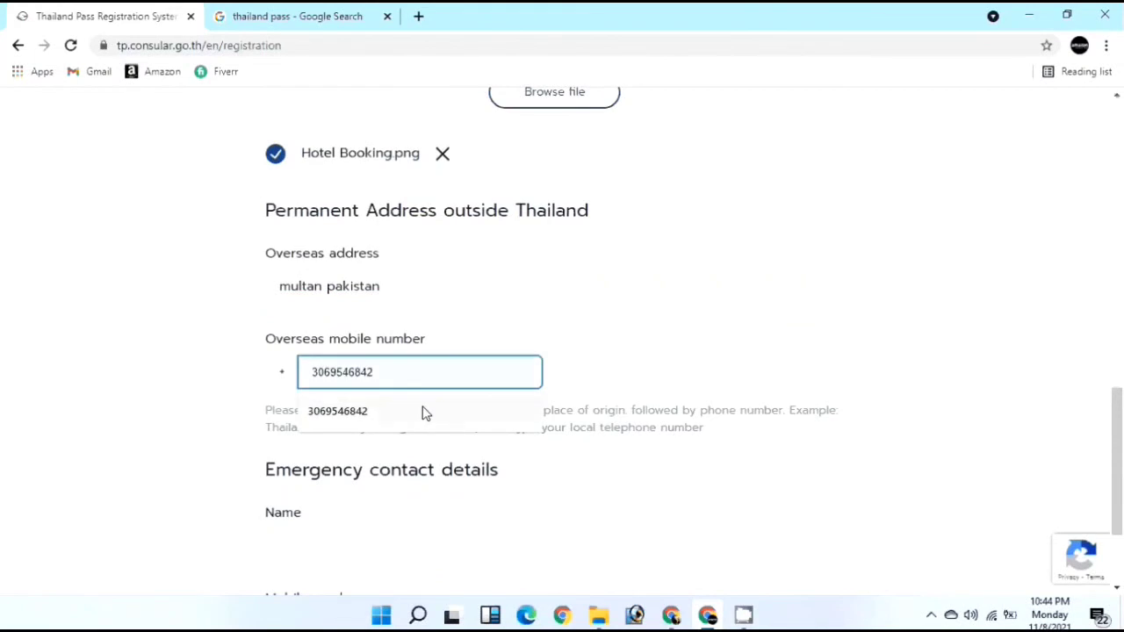
{"action": "left_click", "coordinate": [425, 412]}
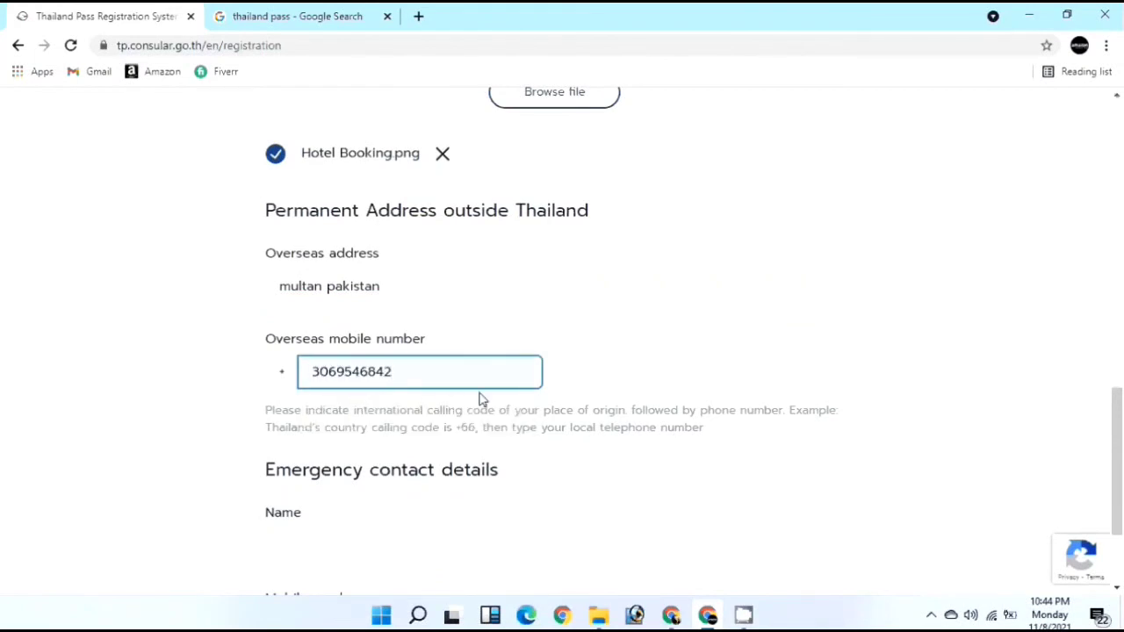
Enter "Your friend name/F/g" as the name in the emergency contact details.
{"action": "scroll", "coordinate": [482, 394], "scroll_direction": "down", "scroll_amount": 1}
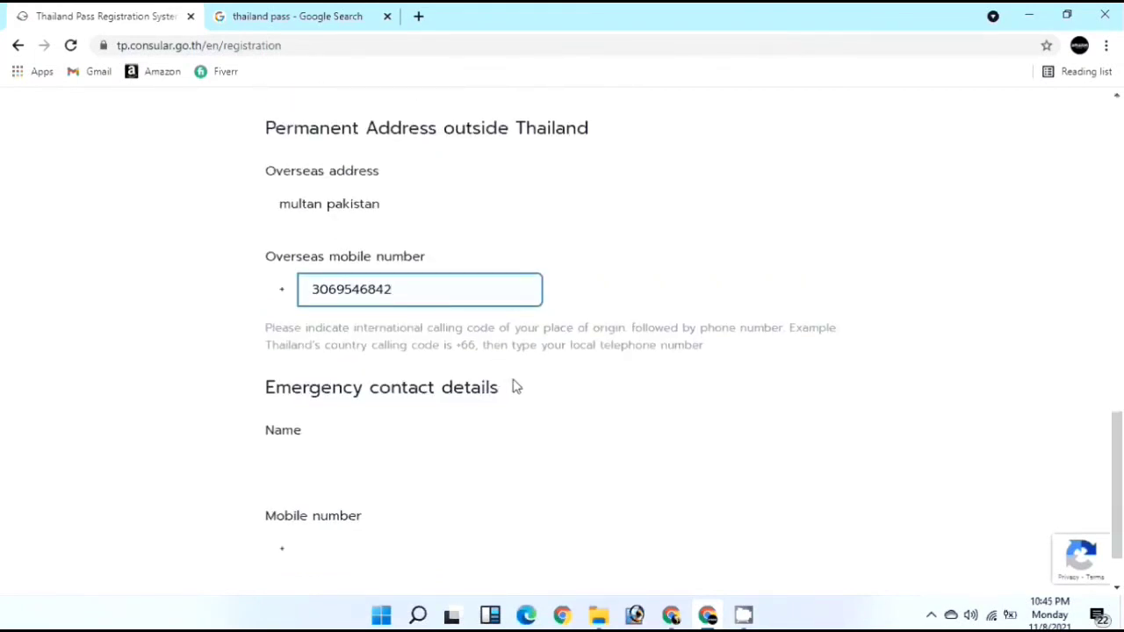
{"action": "scroll", "coordinate": [482, 397], "scroll_direction": "down", "scroll_amount": 1}
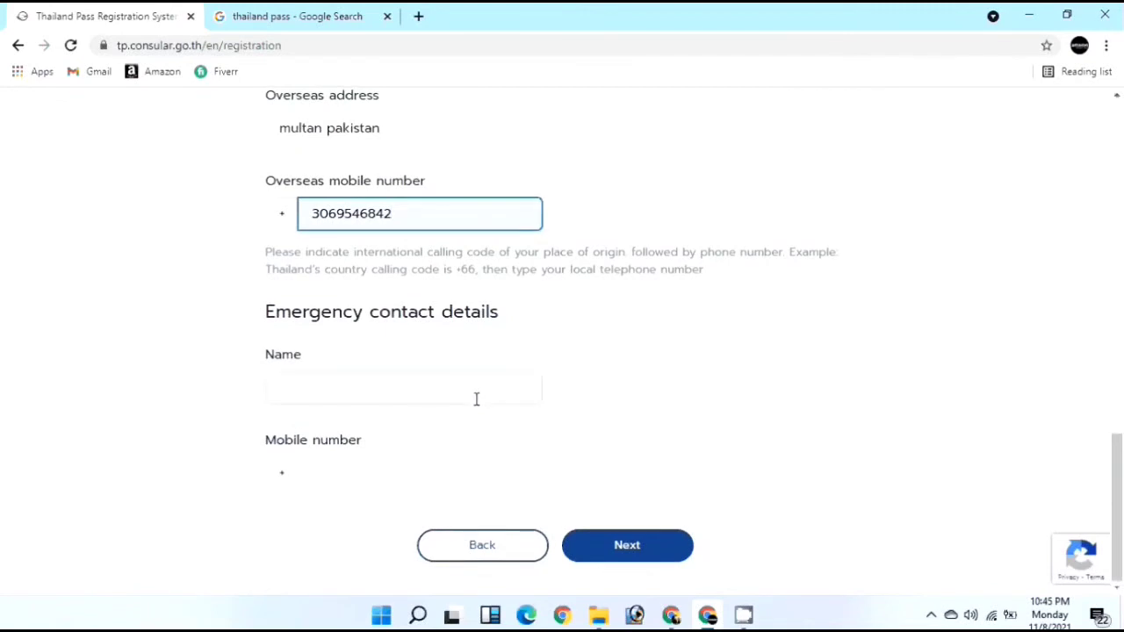
{"action": "left_click", "coordinate": [473, 399]}
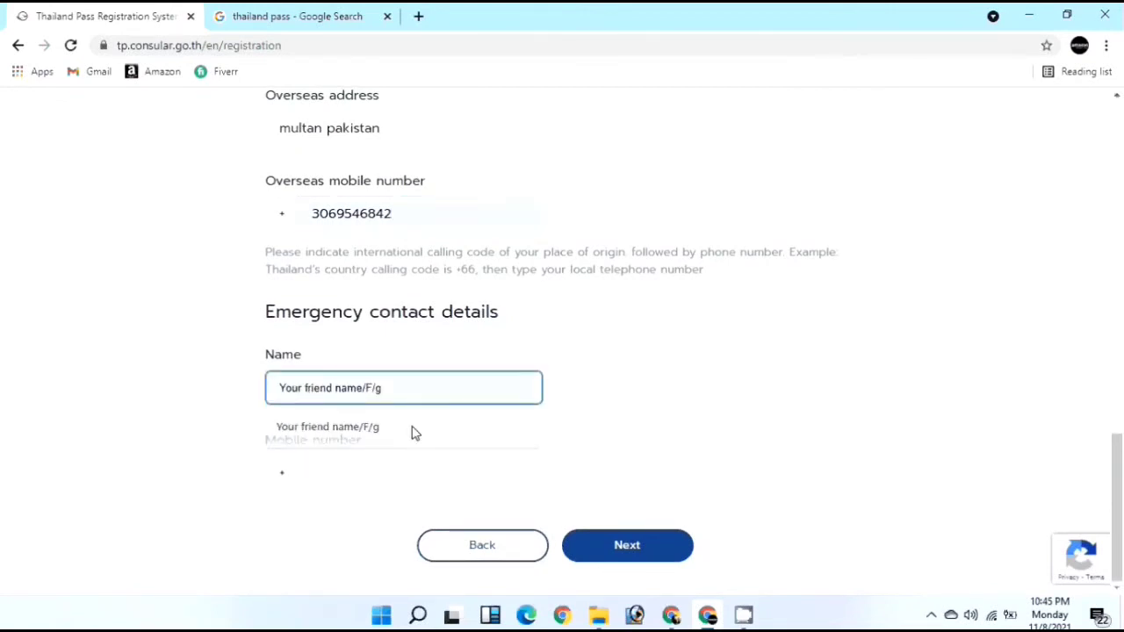
{"action": "left_click", "coordinate": [413, 428]}
{"action": "left_click_drag", "start_coordinate": [394, 389], "coordinate": [421, 391]}
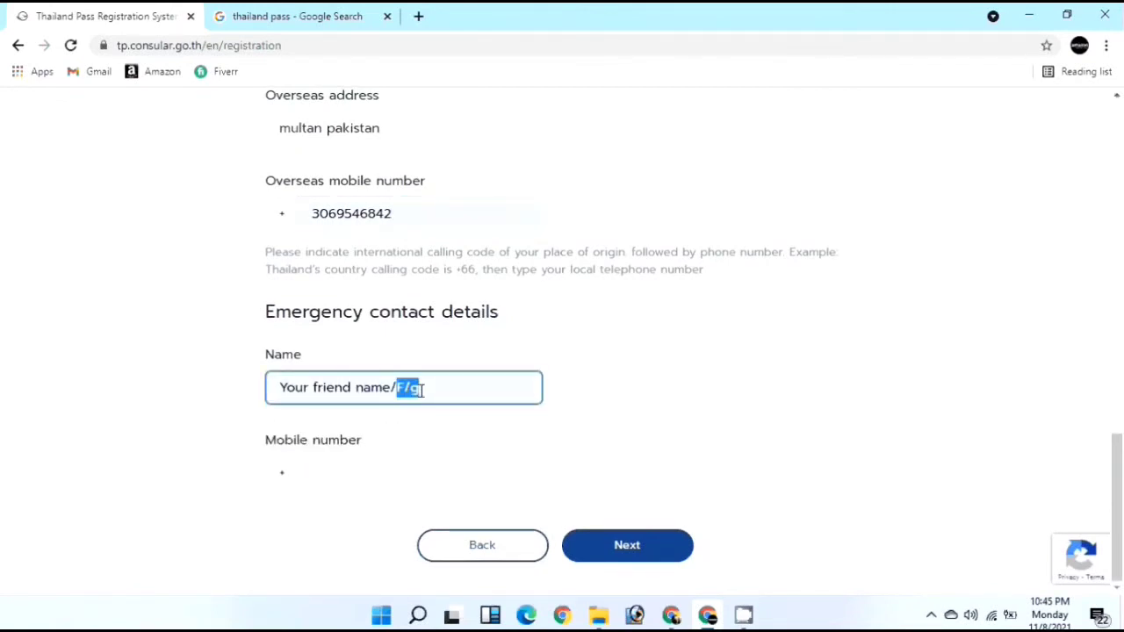
{"action": "left_click", "coordinate": [450, 391]}
Fill in the emergency contact's mobile number and continue to the Insurance section.
{"action": "left_click", "coordinate": [381, 466]}
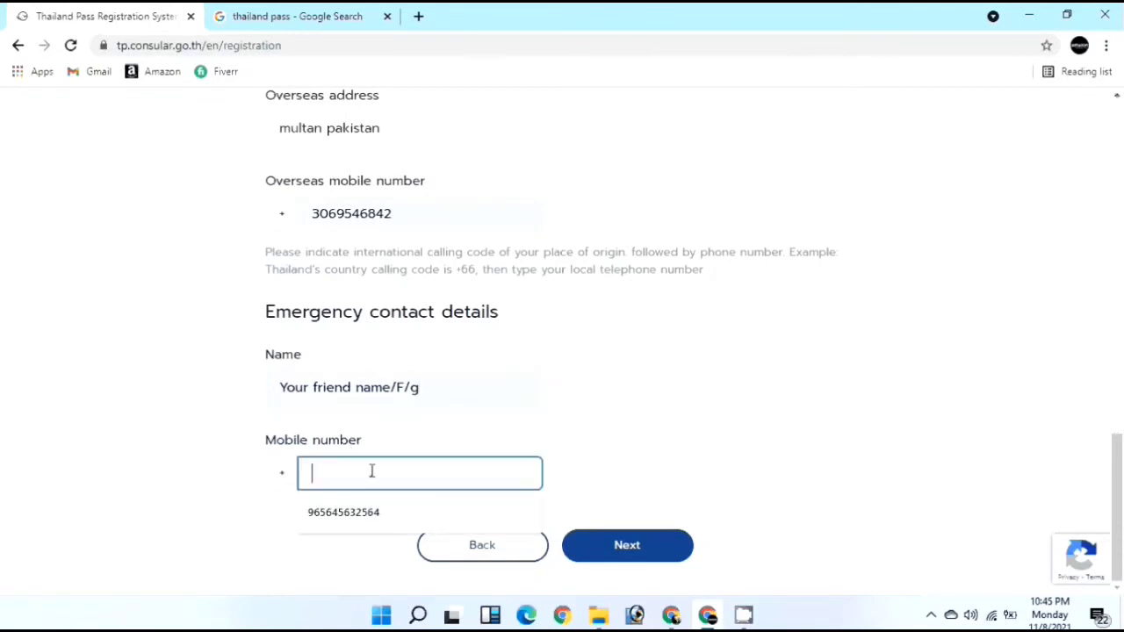
{"action": "left_click", "coordinate": [322, 511]}
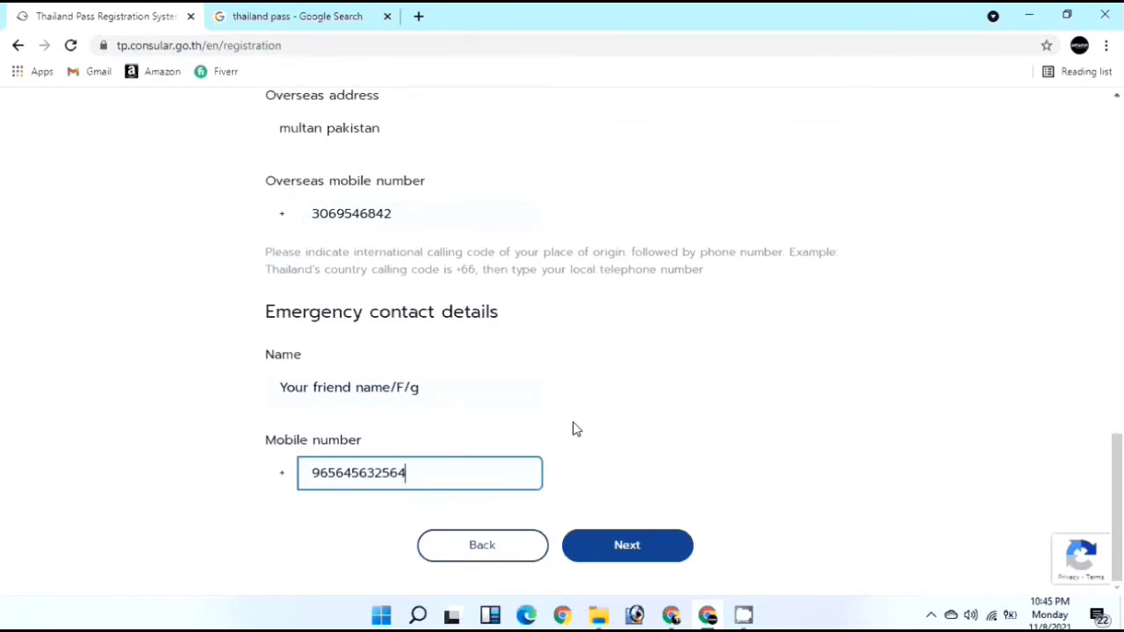
{"action": "left_click", "coordinate": [650, 549]}
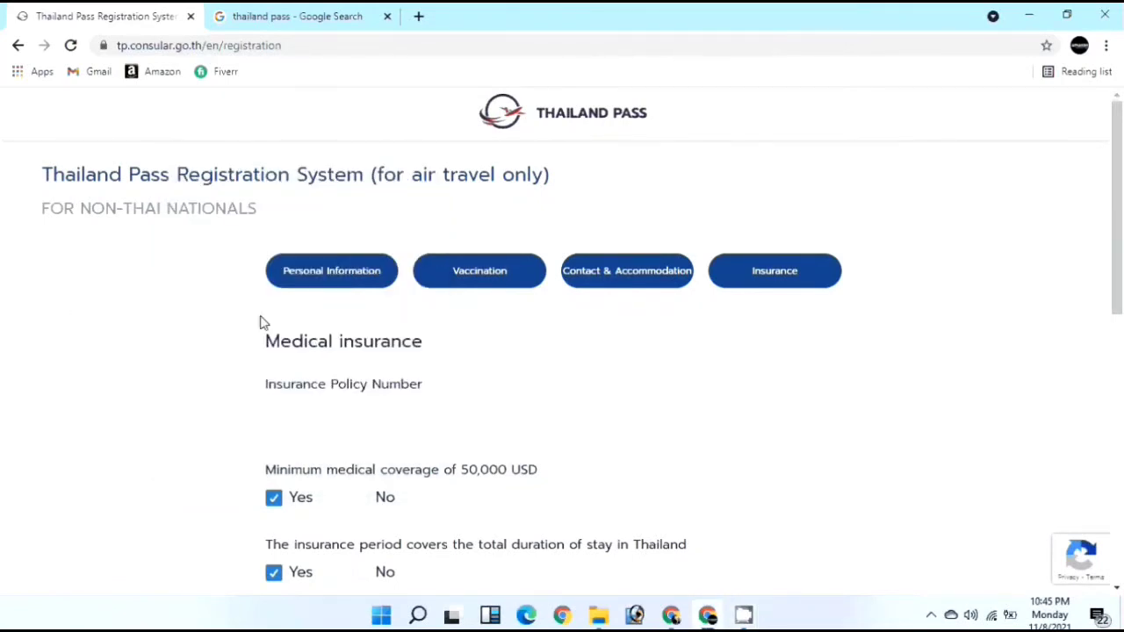
{"action": "mouse_move", "coordinate": [743, 614]}
{"action": "left_click_drag", "start_coordinate": [488, 276], "coordinate": [508, 275]}
{"action": "left_click_drag", "start_coordinate": [603, 271], "coordinate": [662, 272]}
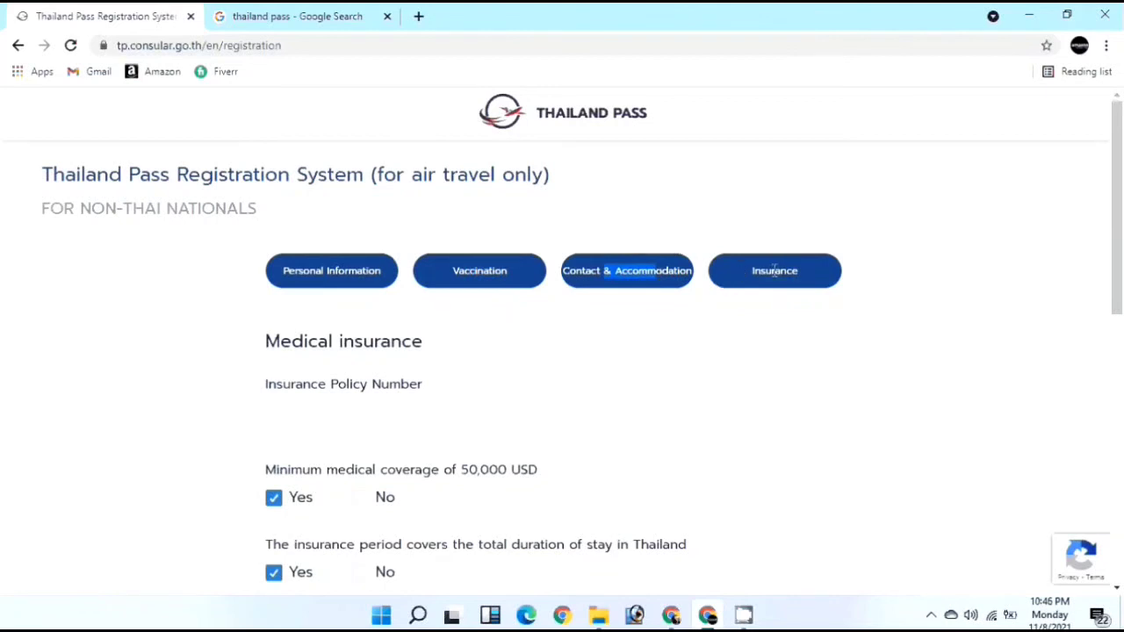
{"action": "left_click_drag", "start_coordinate": [753, 271], "coordinate": [797, 271]}
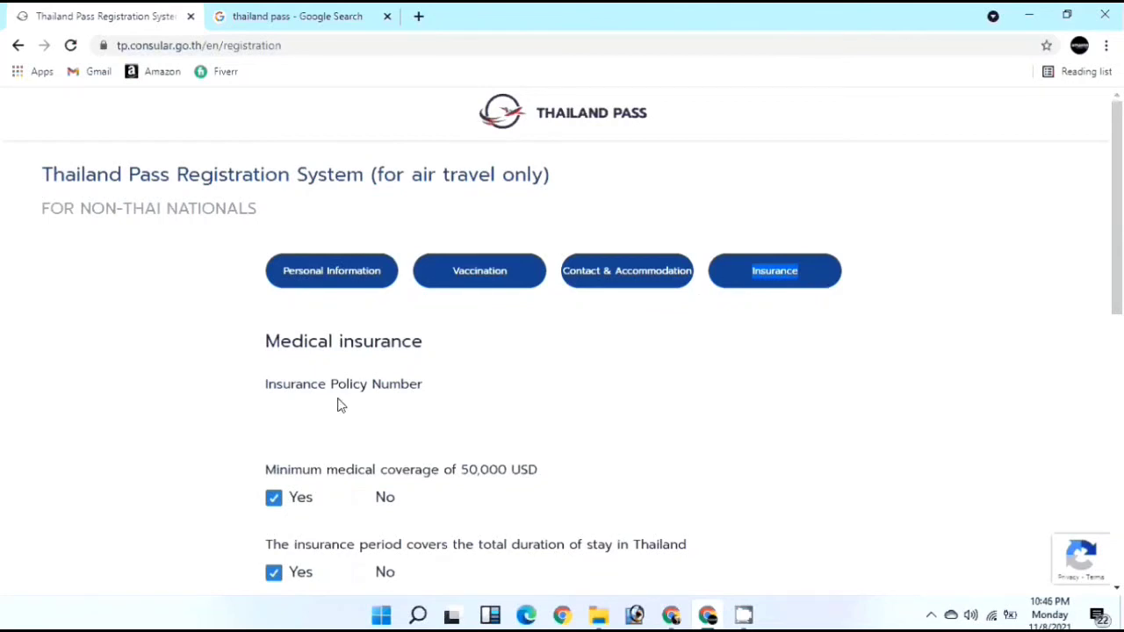
Enter the insurance policy number under Medical insurance.
{"action": "scroll", "coordinate": [392, 231], "scroll_direction": "down", "scroll_amount": 2}
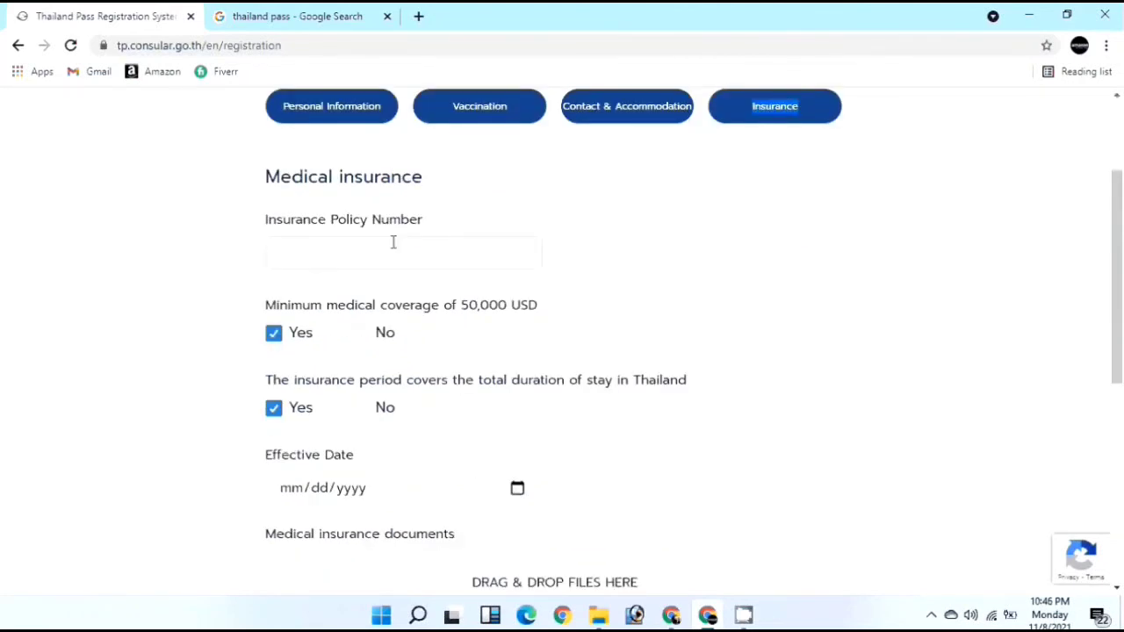
{"action": "left_click", "coordinate": [393, 250]}
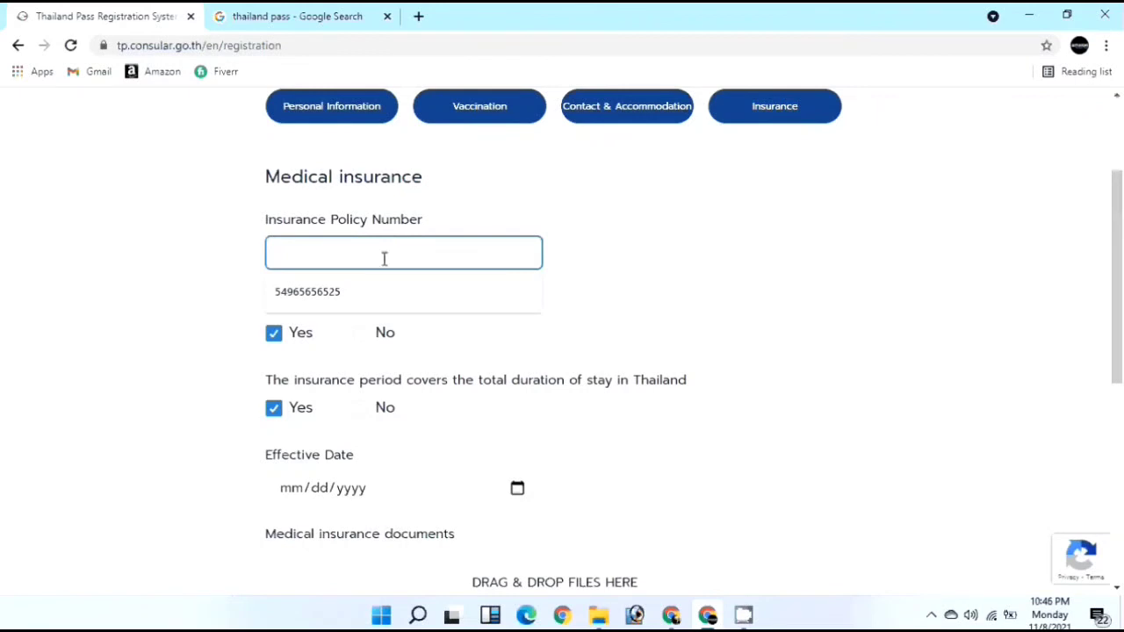
{"action": "left_click", "coordinate": [375, 291]}
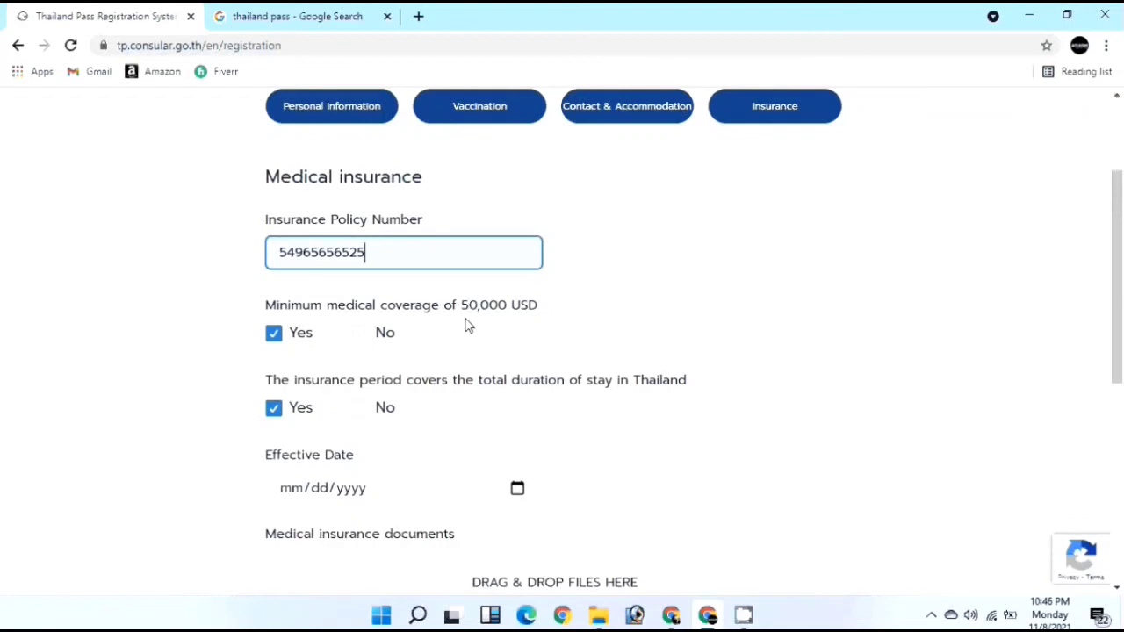
{"action": "left_click_drag", "start_coordinate": [461, 305], "coordinate": [513, 304]}
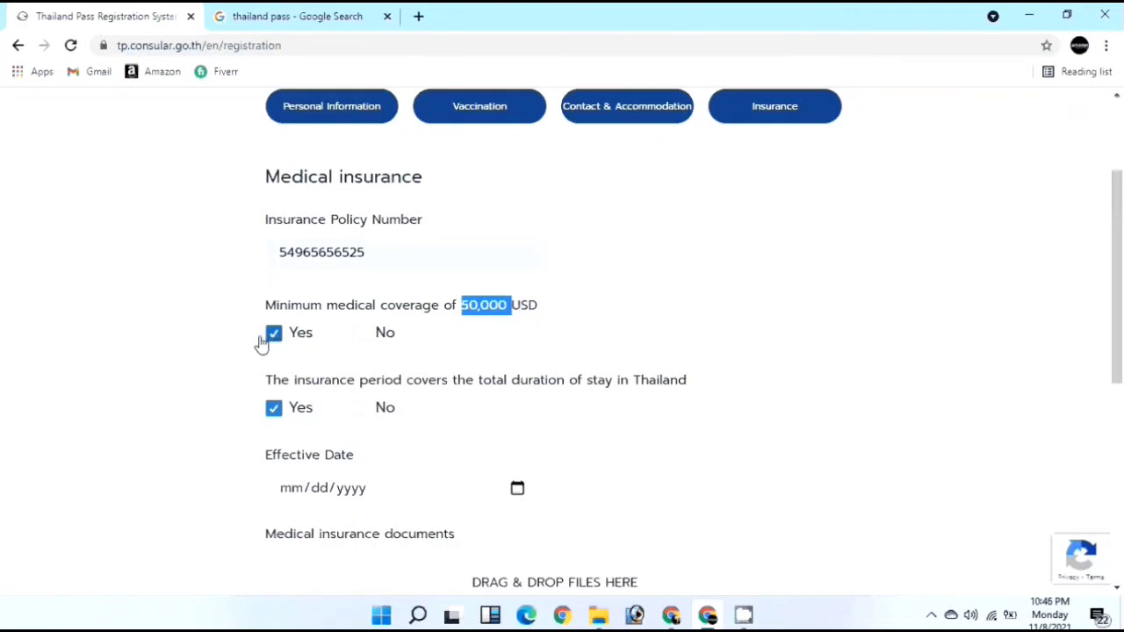
{"action": "left_click", "coordinate": [220, 346]}
{"action": "scroll", "coordinate": [220, 347], "scroll_direction": "down", "scroll_amount": 1}
{"action": "scroll", "coordinate": [435, 244], "scroll_direction": "down", "scroll_amount": 1}
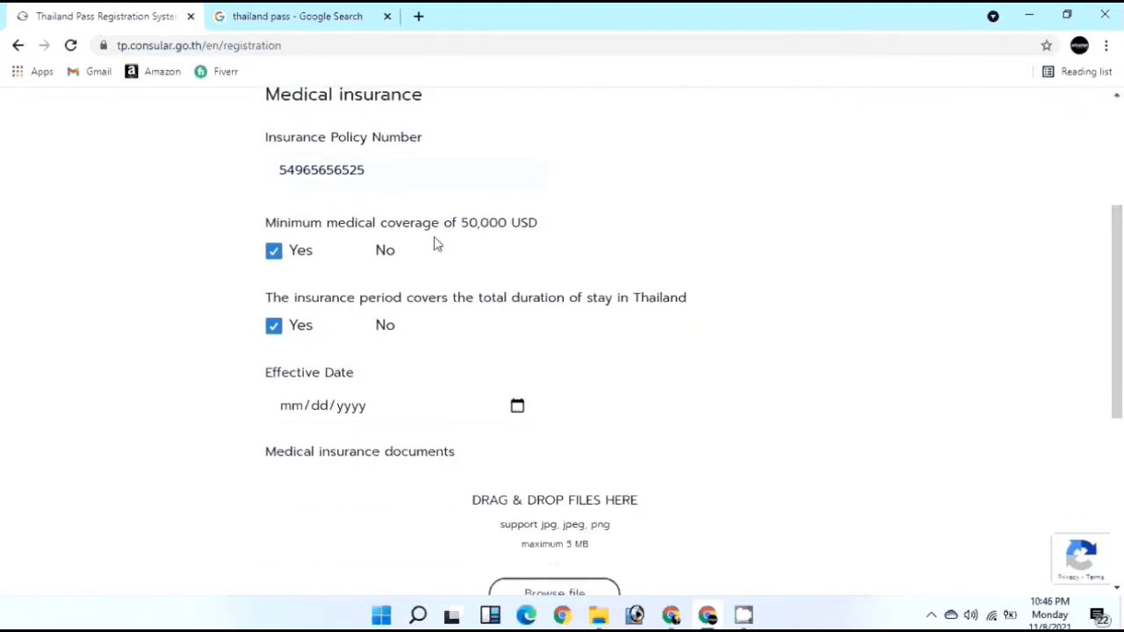
{"action": "left_click_drag", "start_coordinate": [296, 299], "coordinate": [450, 303]}
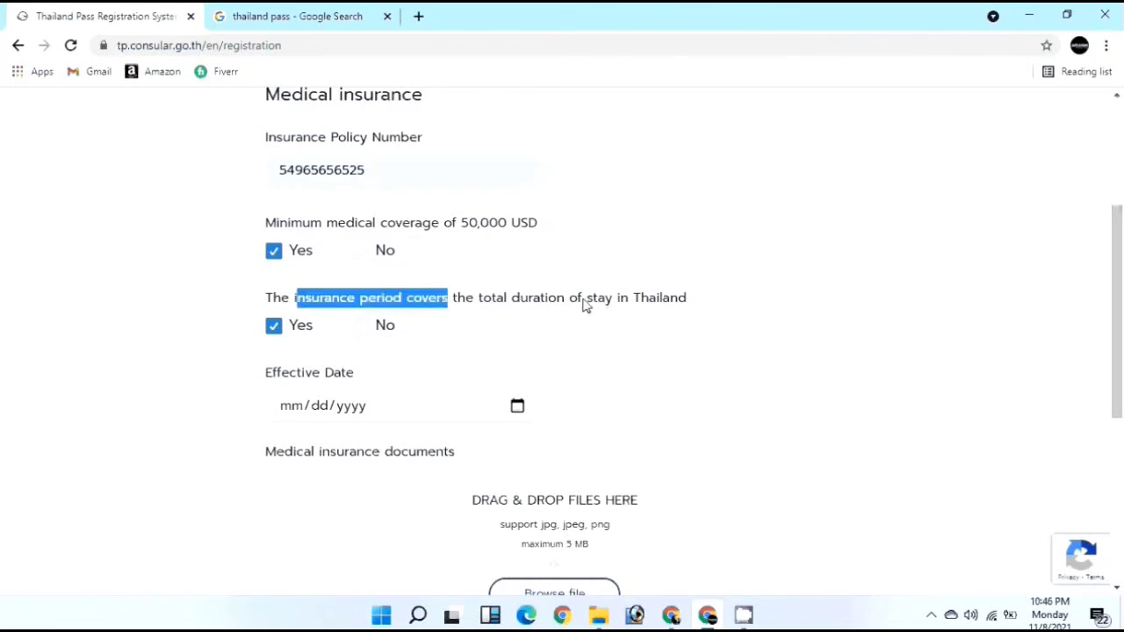
{"action": "left_click", "coordinate": [441, 367]}
Set the effective date of the medical insurance to 11/18/2021.
{"action": "scroll", "coordinate": [452, 362], "scroll_direction": "down", "scroll_amount": 1}
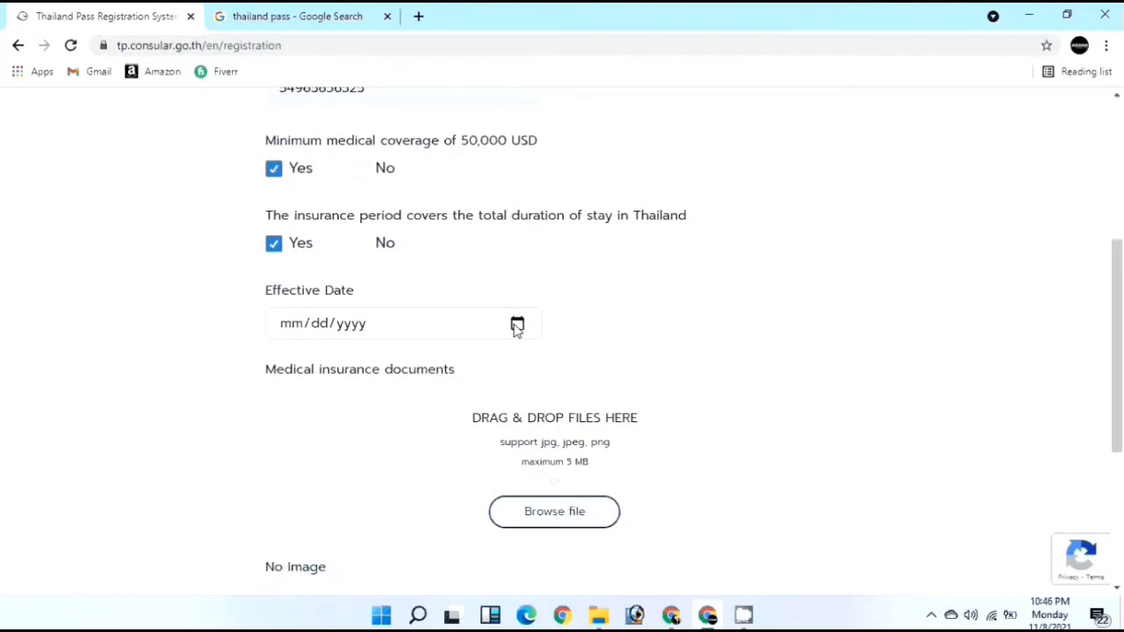
{"action": "left_click", "coordinate": [492, 333]}
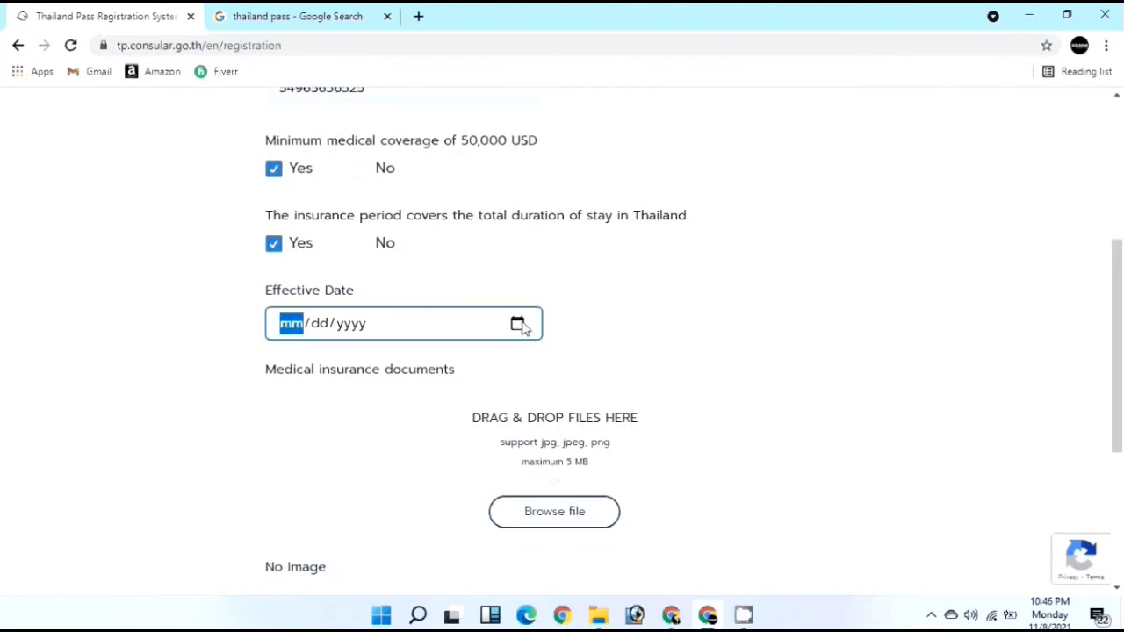
{"action": "left_click", "coordinate": [518, 325]}
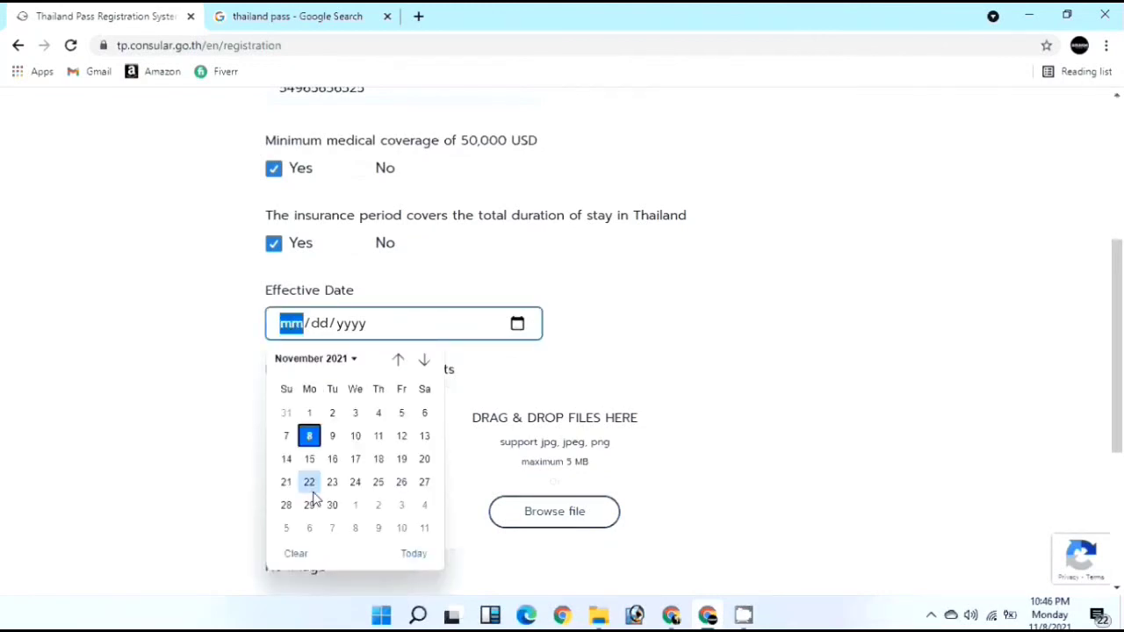
{"action": "left_click", "coordinate": [378, 459]}
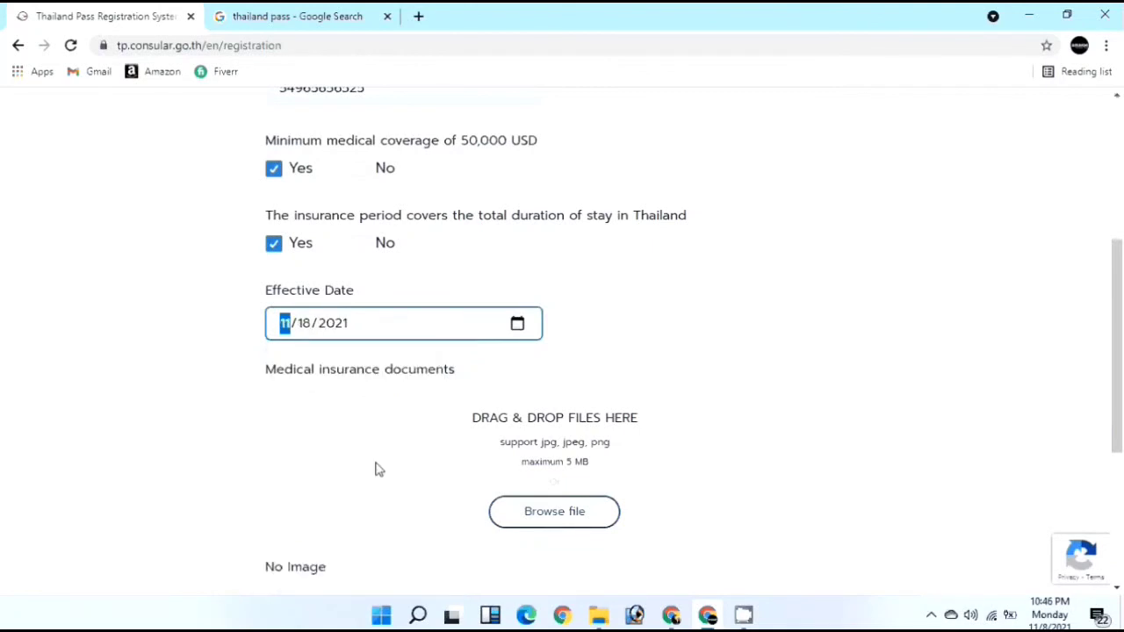
Attach the Insurance Policy image from the Video Demo folder as the medical insurance document.
{"action": "scroll", "coordinate": [377, 470], "scroll_direction": "down", "scroll_amount": 2}
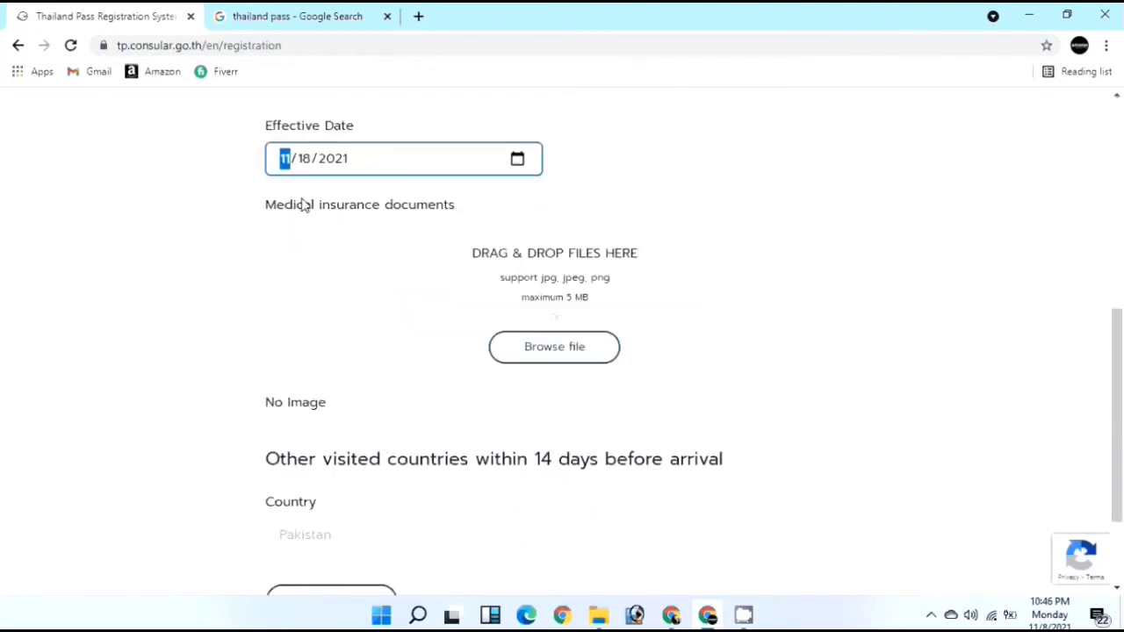
{"action": "left_click_drag", "start_coordinate": [285, 207], "coordinate": [425, 212]}
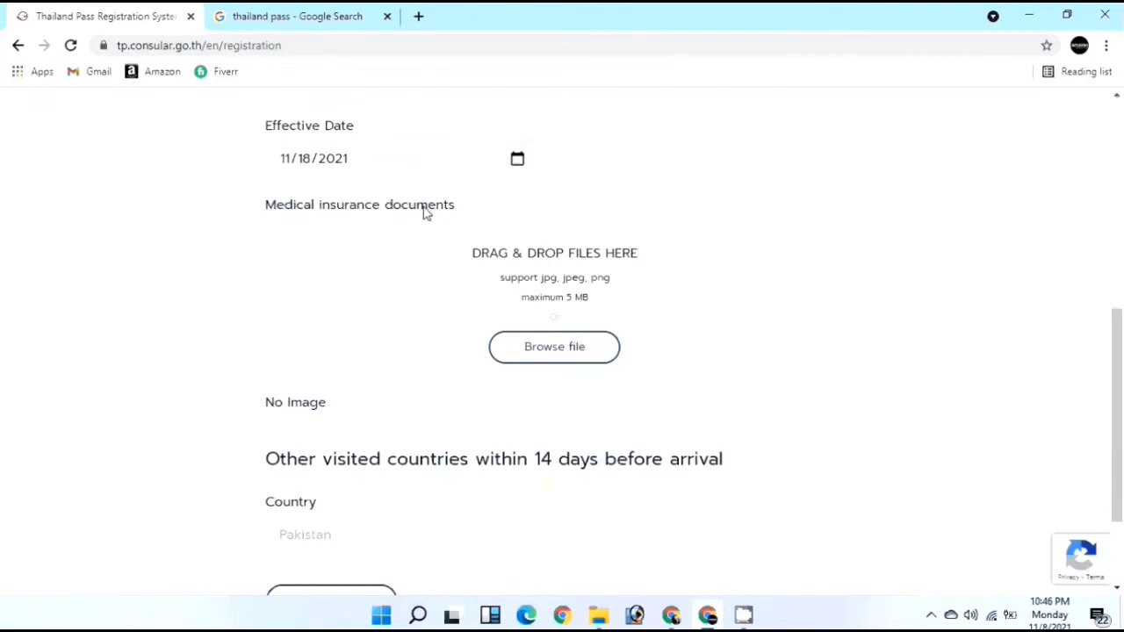
{"action": "double_click", "coordinate": [424, 210]}
{"action": "left_click", "coordinate": [182, 346]}
{"action": "left_click", "coordinate": [556, 351]}
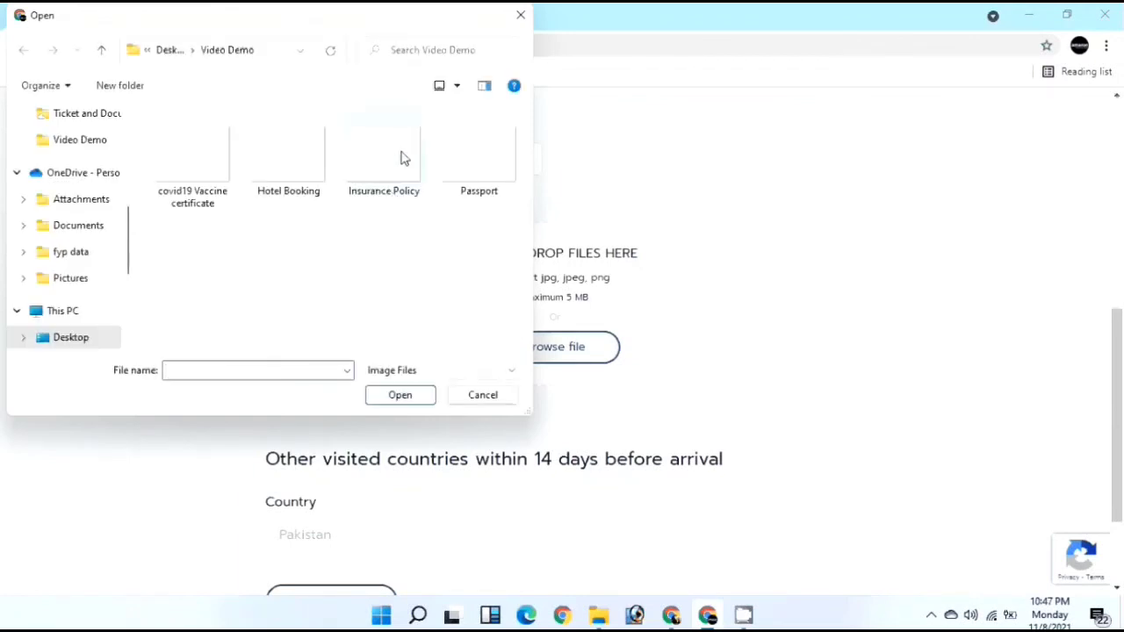
{"action": "double_click", "coordinate": [402, 155]}
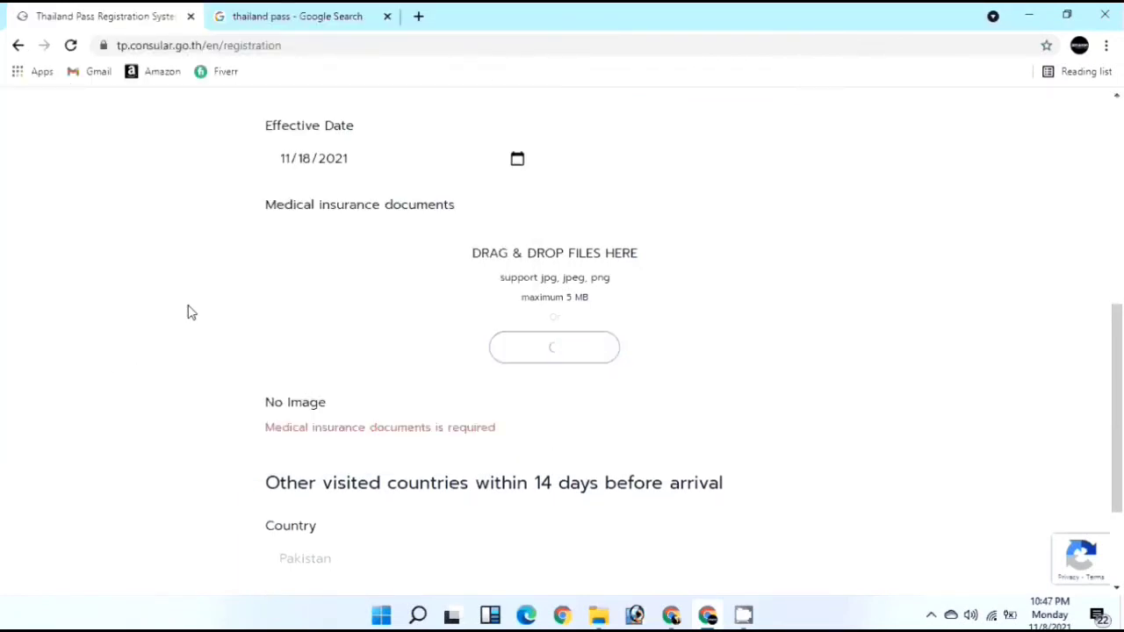
Submit the Thailand Pass registration with Pakistan as the only country visited within 14 days before arrival.
{"action": "scroll", "coordinate": [193, 311], "scroll_direction": "down", "scroll_amount": 2}
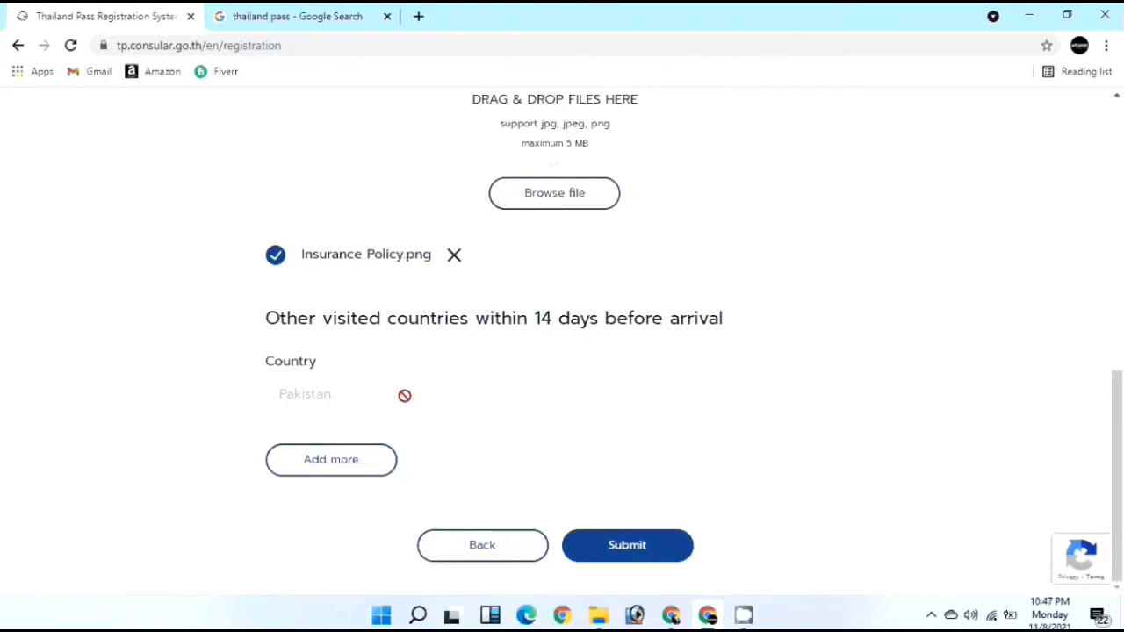
{"action": "left_click", "coordinate": [646, 545]}
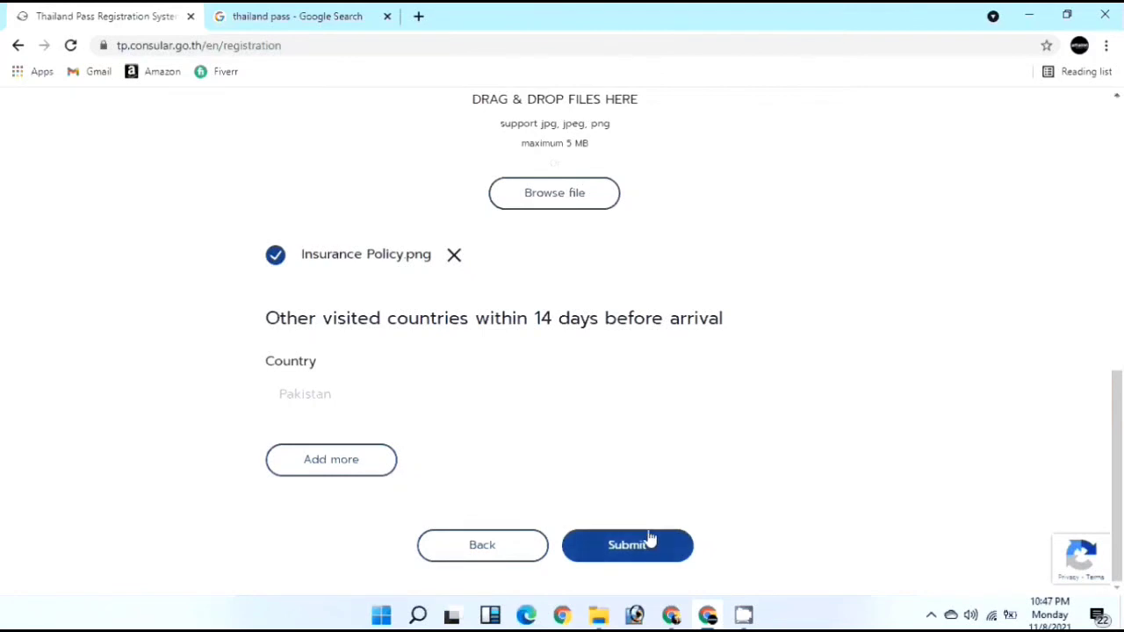